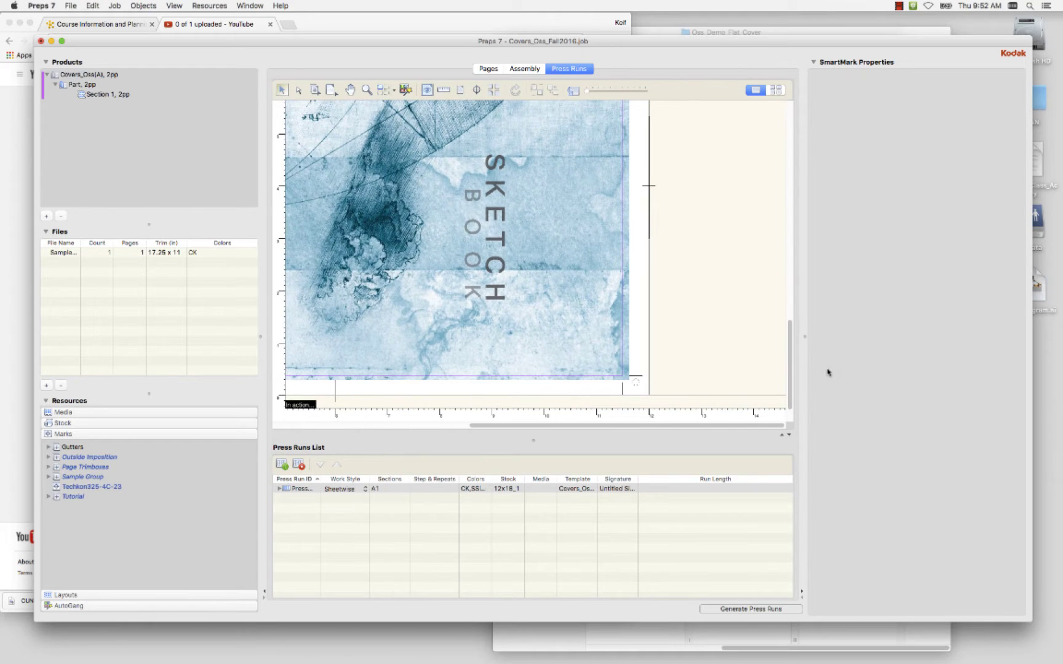
# Inspect the bottom-right crop and registration marks and the Techkon325-4C-23 colour bar across the sheet top.
pyautogui.moveTo(789, 356)
pyautogui.mouseDown()
pyautogui.moveTo(790, 266)
pyautogui.moveTo(785, 360)
pyautogui.mouseUp()
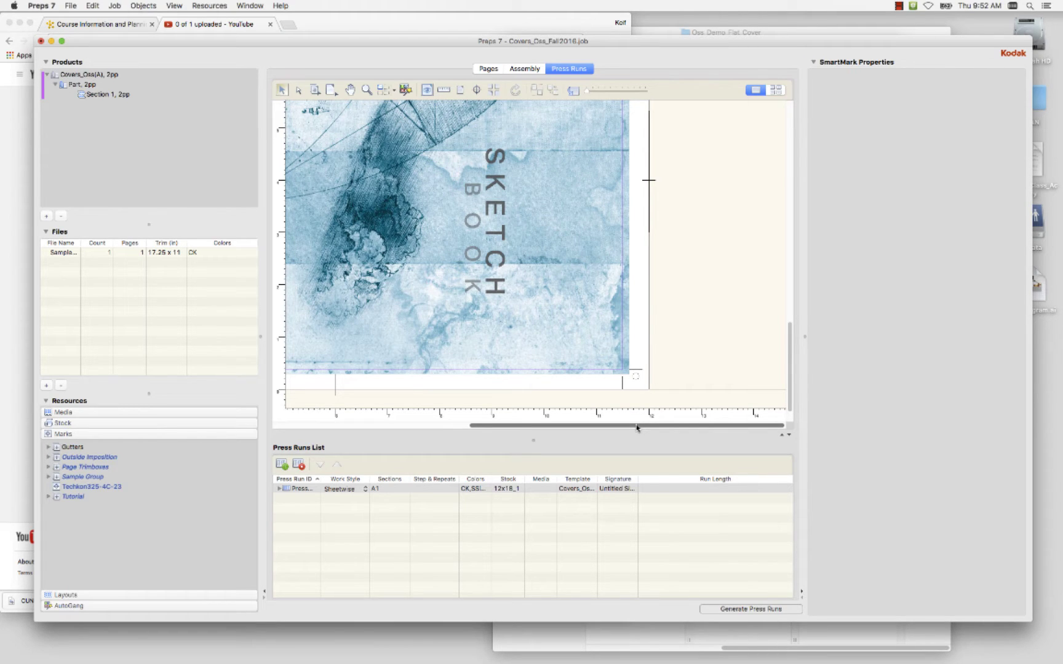
pyautogui.click(637, 374)
pyautogui.click(634, 378)
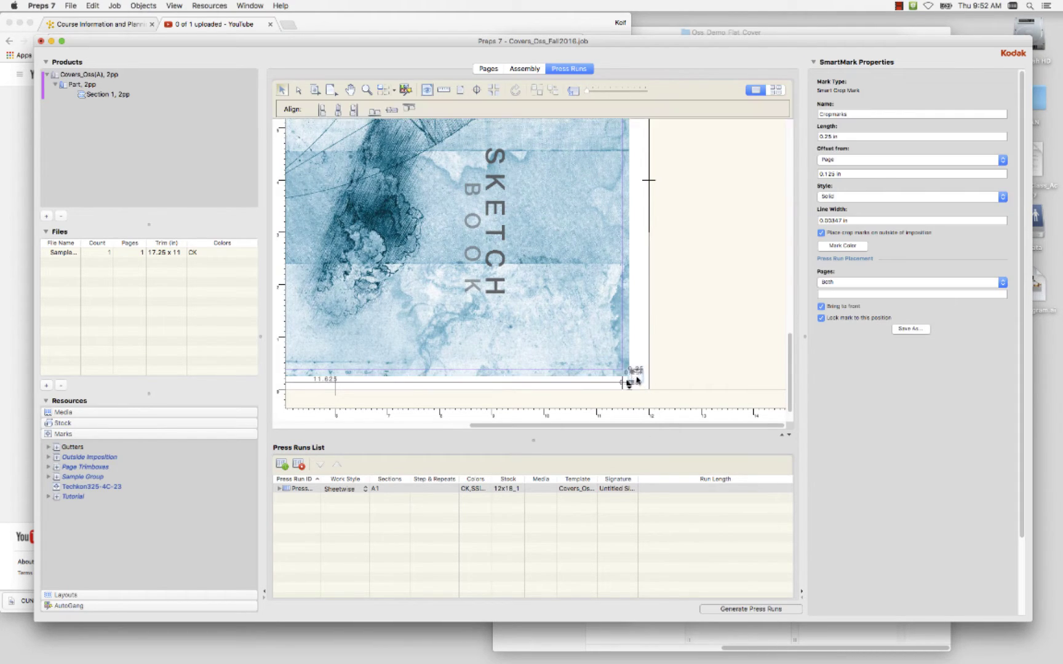
pyautogui.moveTo(786, 359); pyautogui.dragTo(759, 147)
pyautogui.click(554, 226)
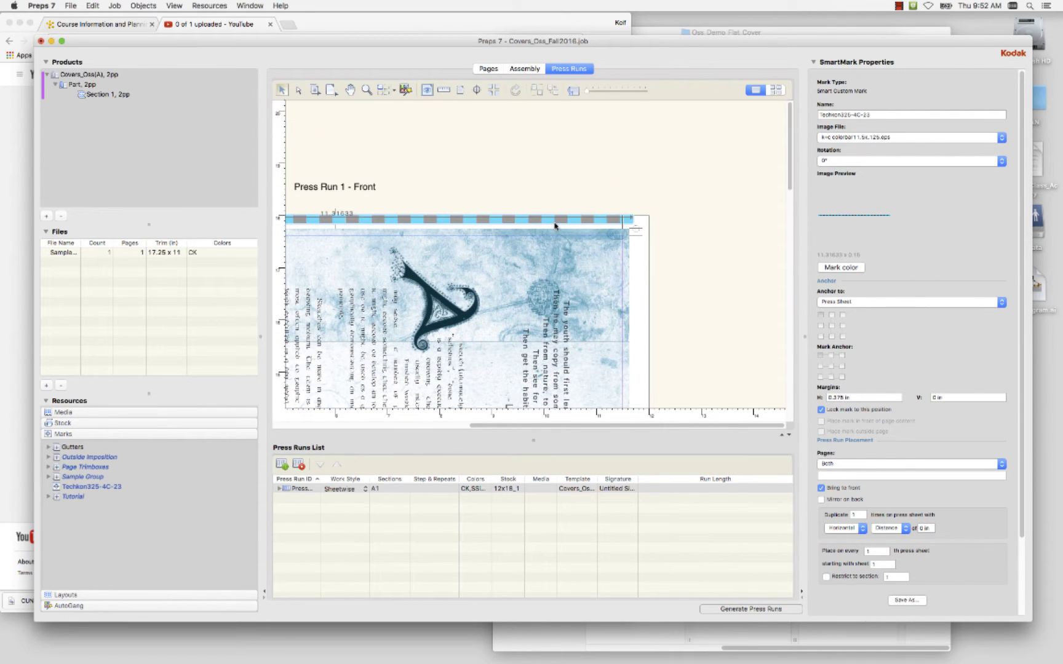
pyautogui.moveTo(624, 425); pyautogui.dragTo(469, 398)
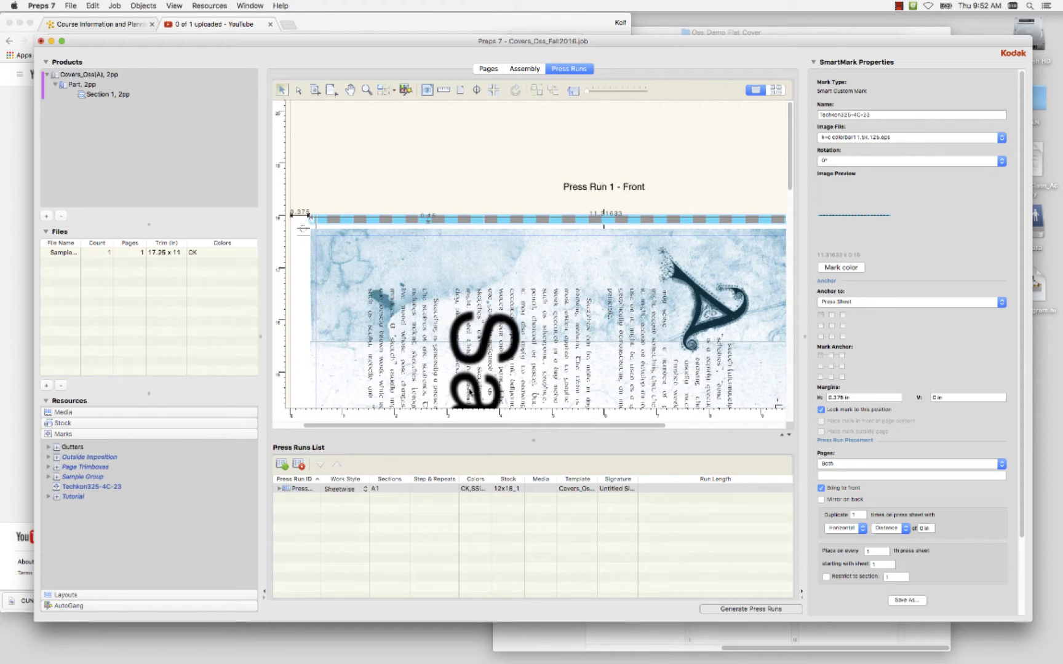
pyautogui.scroll(-6, 462, 351)
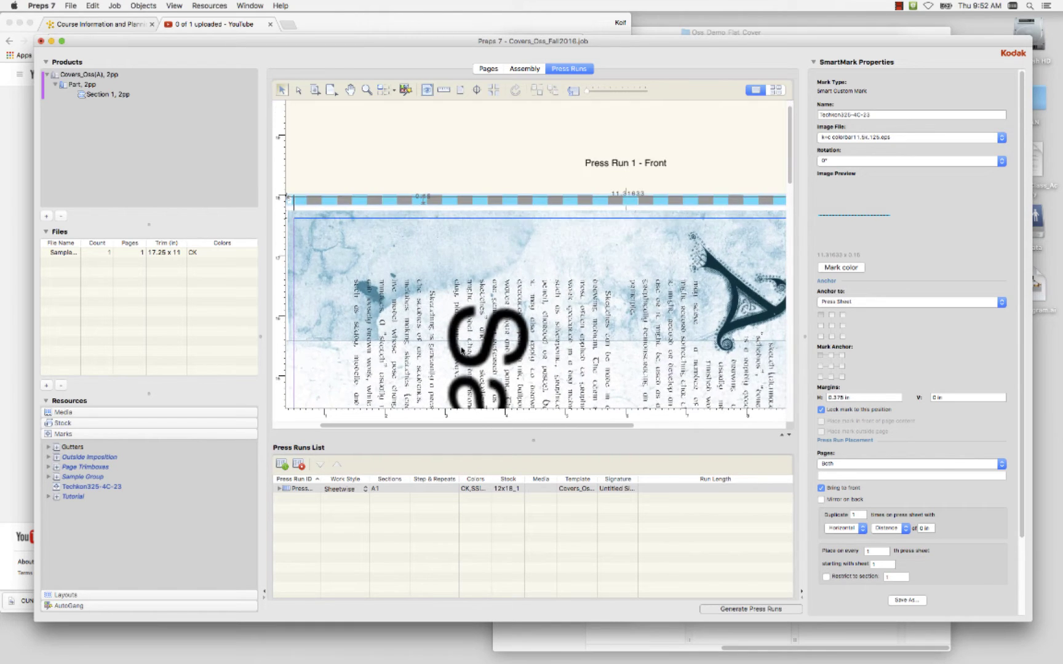
# Close the cover job without saving, create Untitled-1.job, and select New Product(A).
pyautogui.click(41, 40)
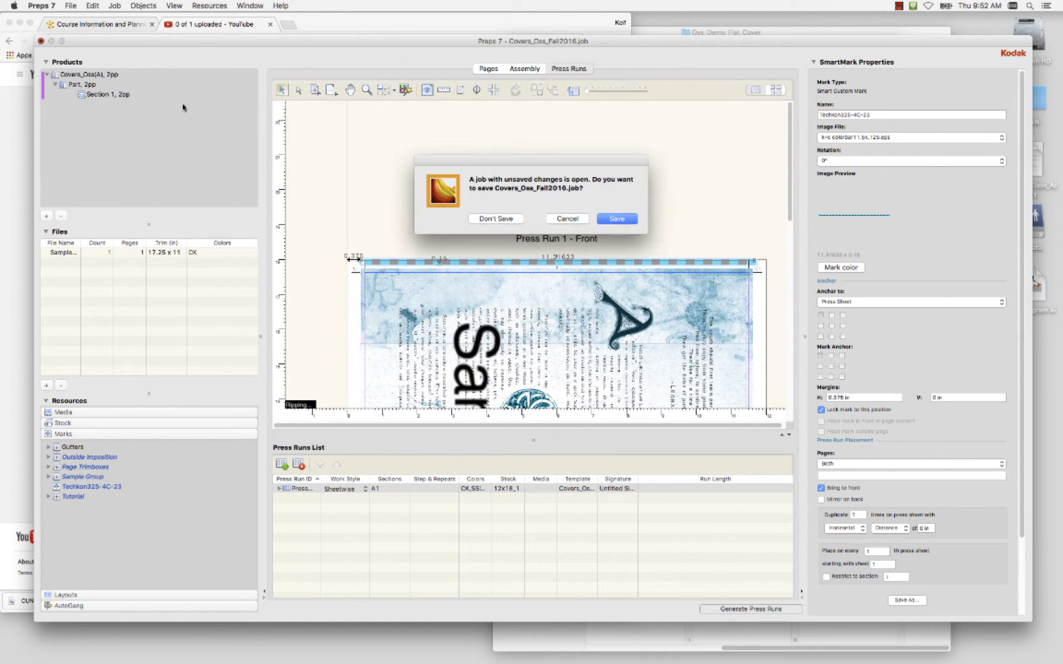
pyautogui.click(501, 218)
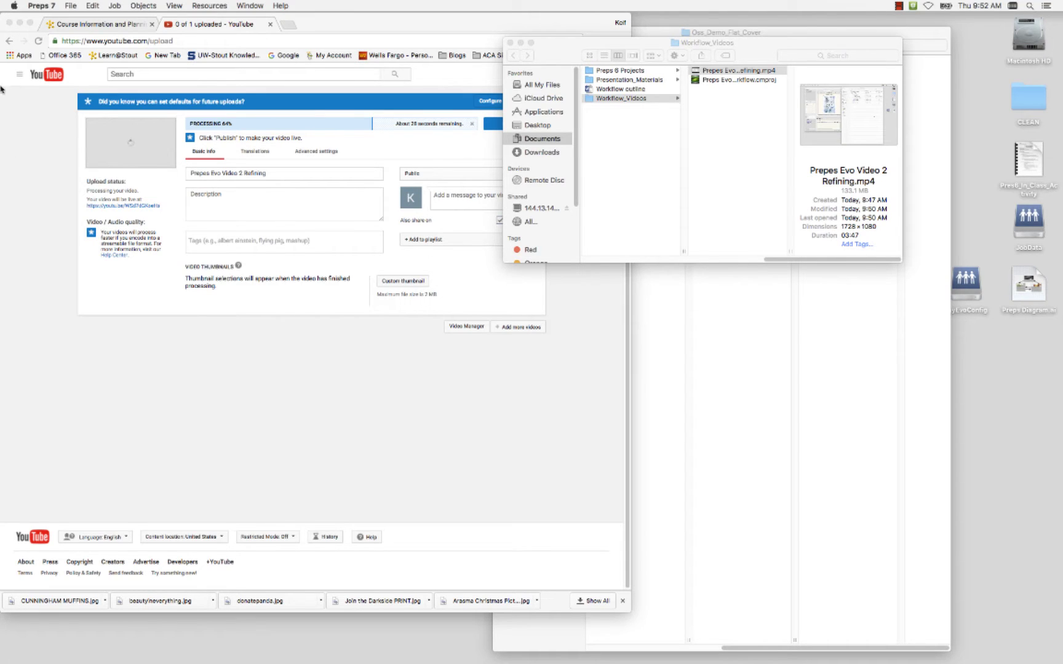
pyautogui.click(66, 6)
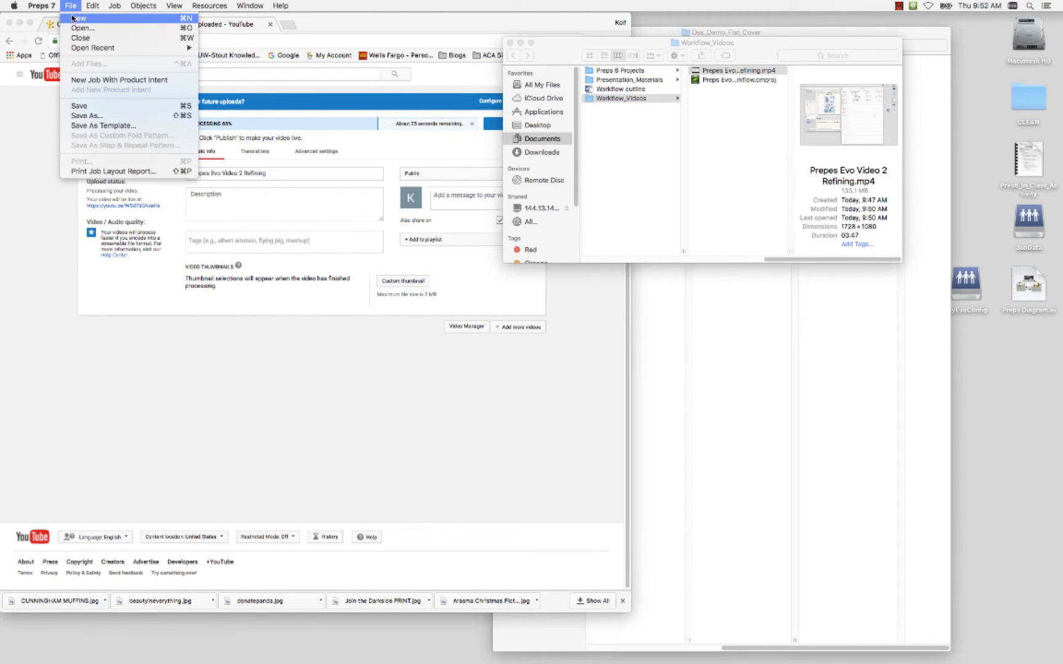
pyautogui.click(73, 18)
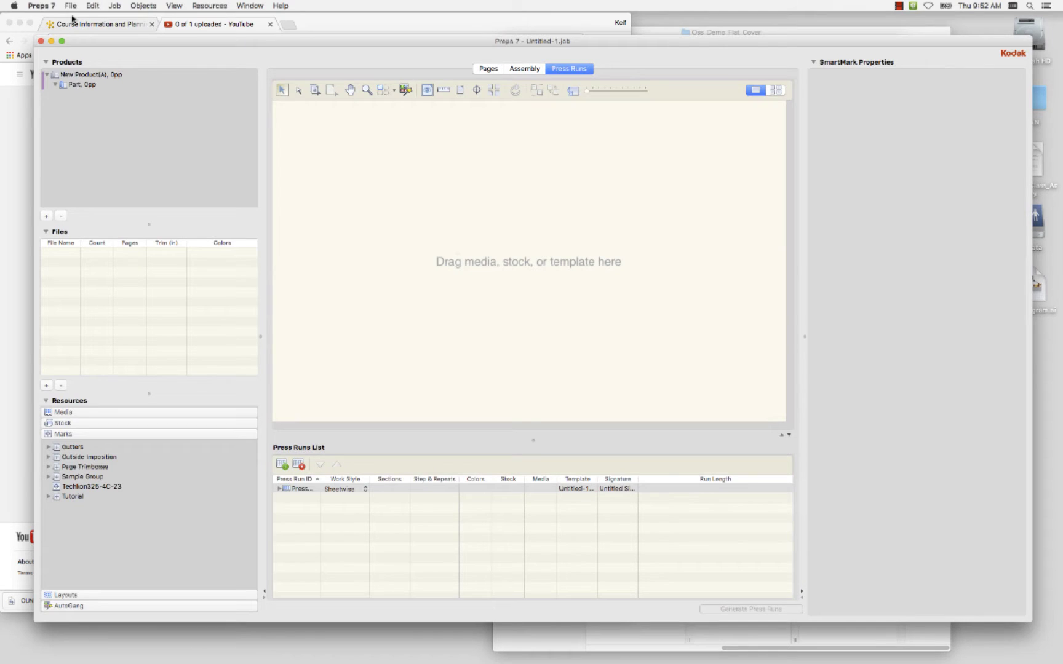
pyautogui.moveTo(201, 41); pyautogui.dragTo(187, 43)
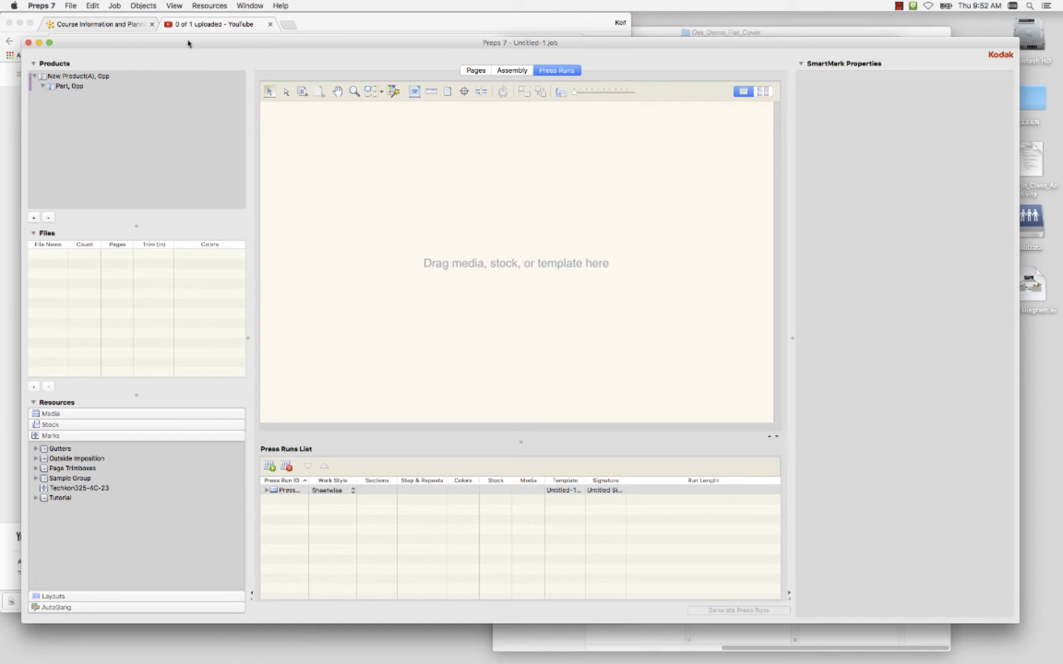
pyautogui.click(80, 77)
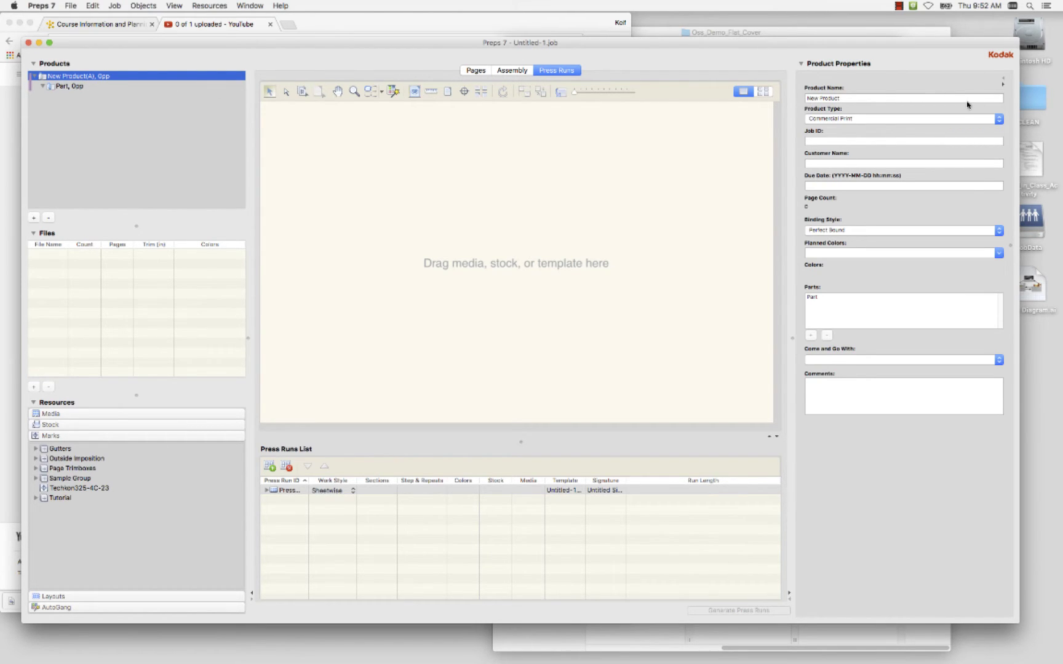
# Rename the product to Oss_Keif_FlatCover_11.25x17.
pyautogui.press('BackSpace')
pyautogui.press('super+z')
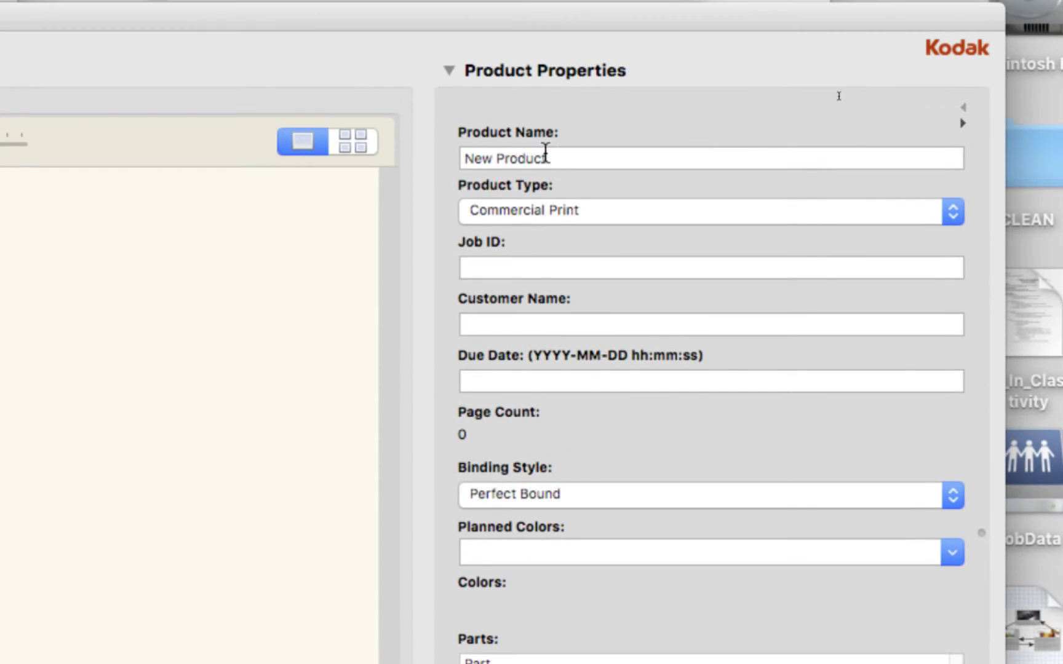
pyautogui.click(562, 158)
pyautogui.moveTo(562, 158); pyautogui.dragTo(443, 155)
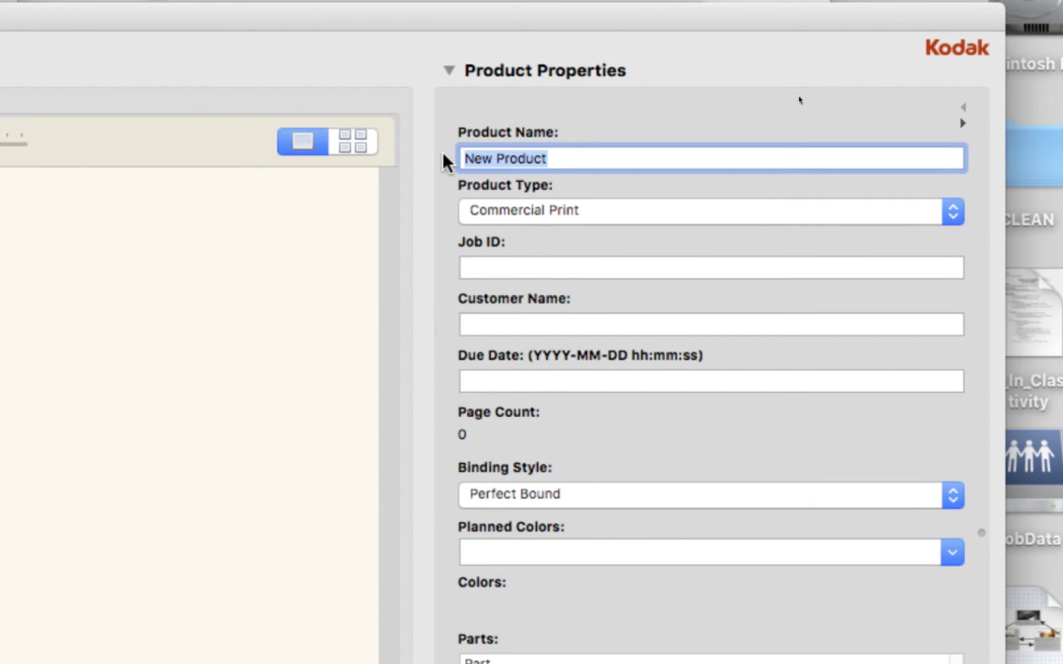
pyautogui.write('Oss')
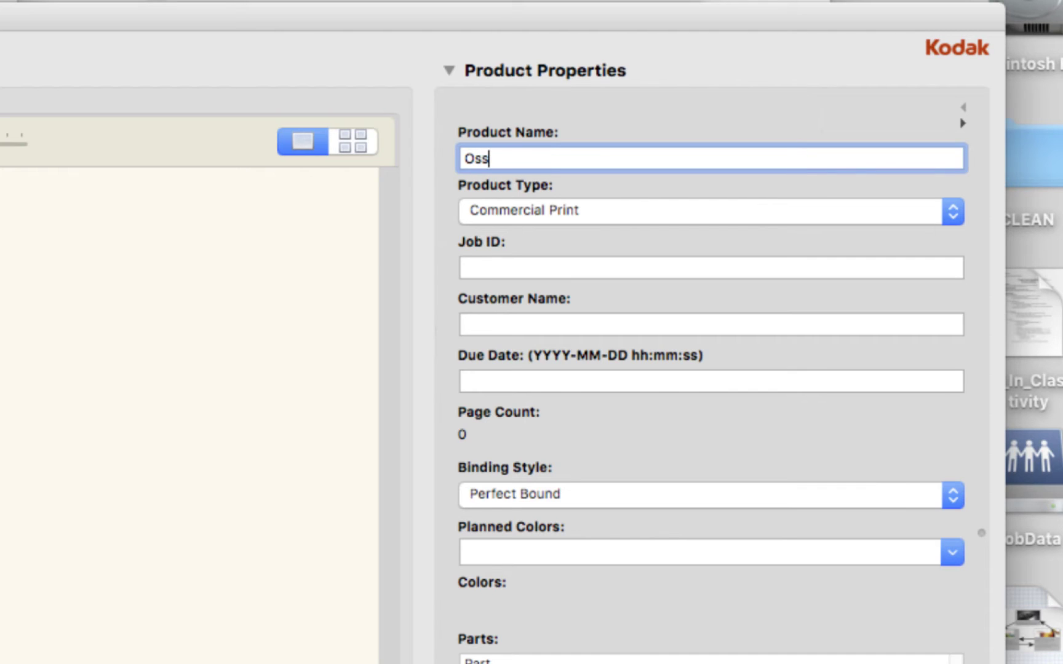
pyautogui.write('_Keif_FlatCover_')
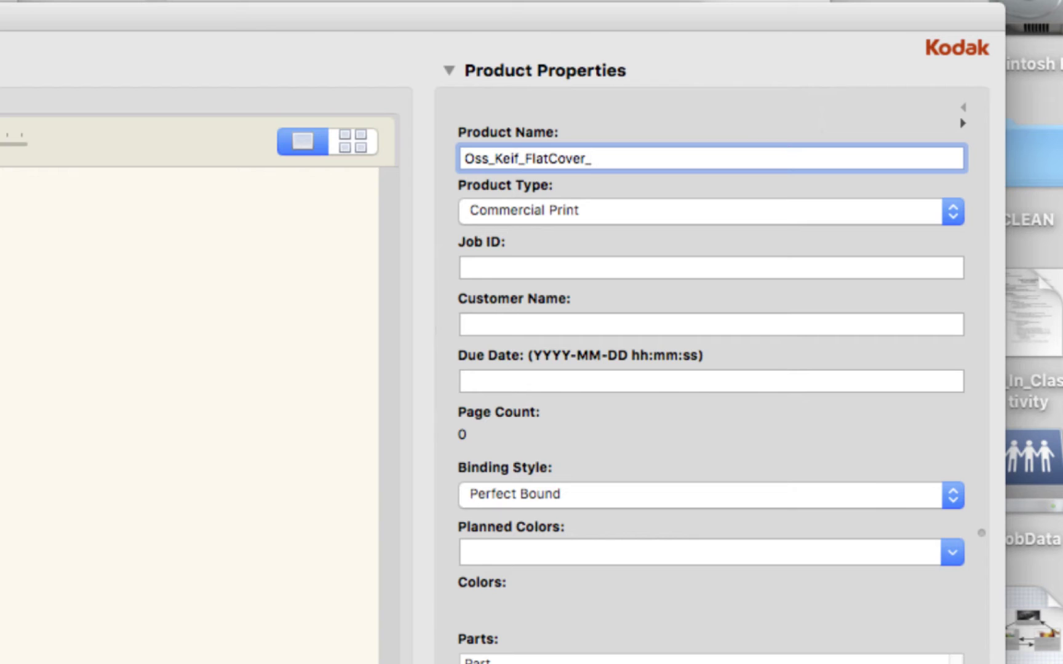
pyautogui.write('11.25x17')
# Enter CMG 270 as the product's customer name.
pyautogui.click(487, 271)
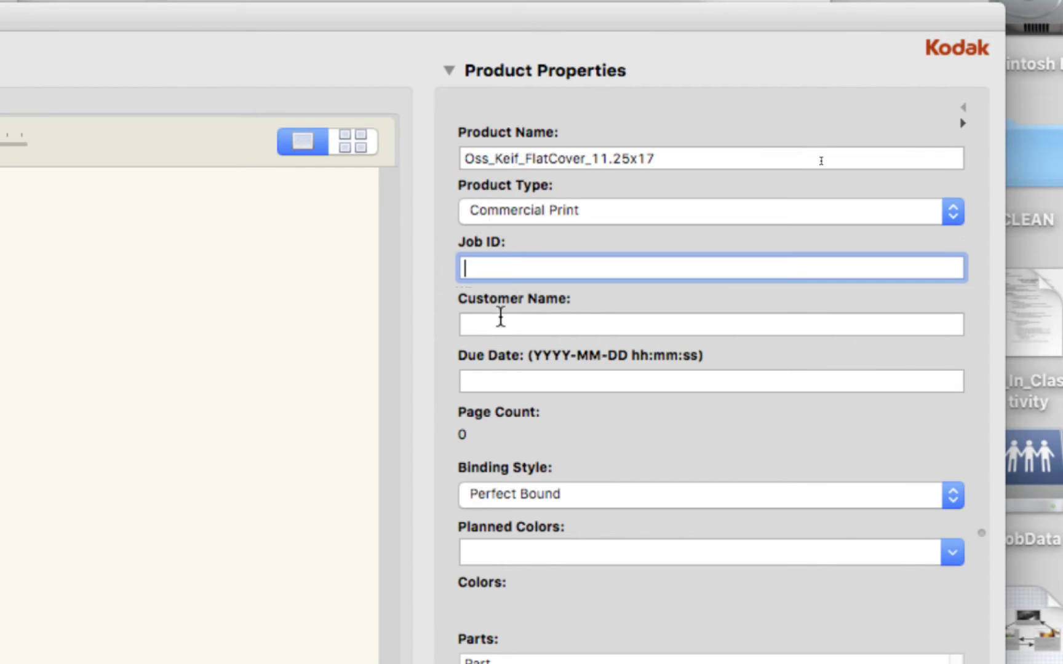
pyautogui.click(492, 327)
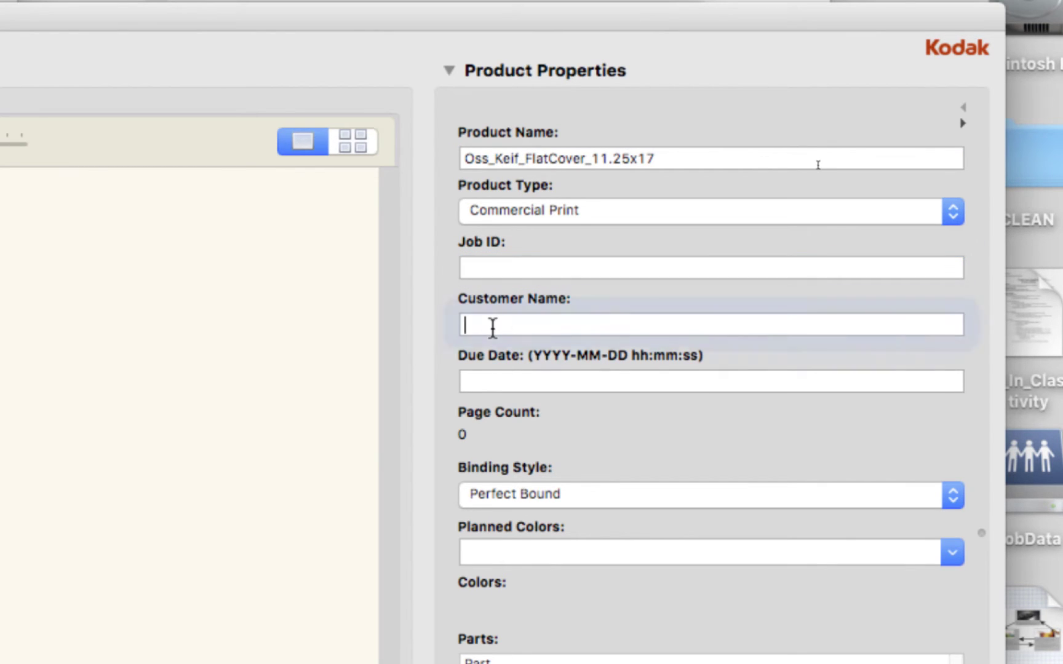
pyautogui.write('CMG 270')
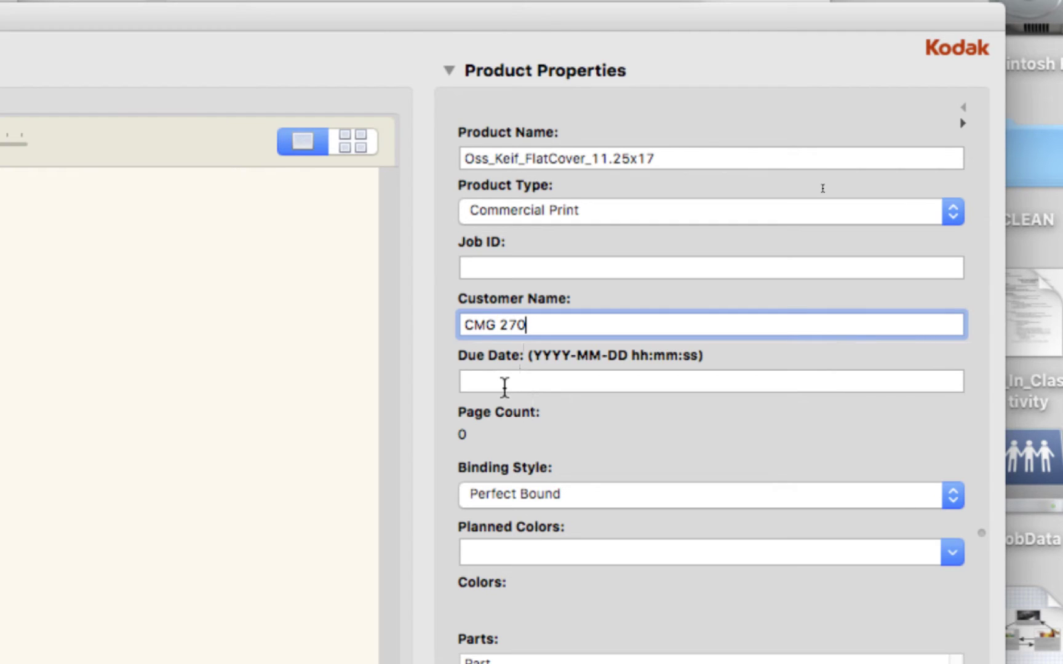
pyautogui.scroll(-5, 543, 556)
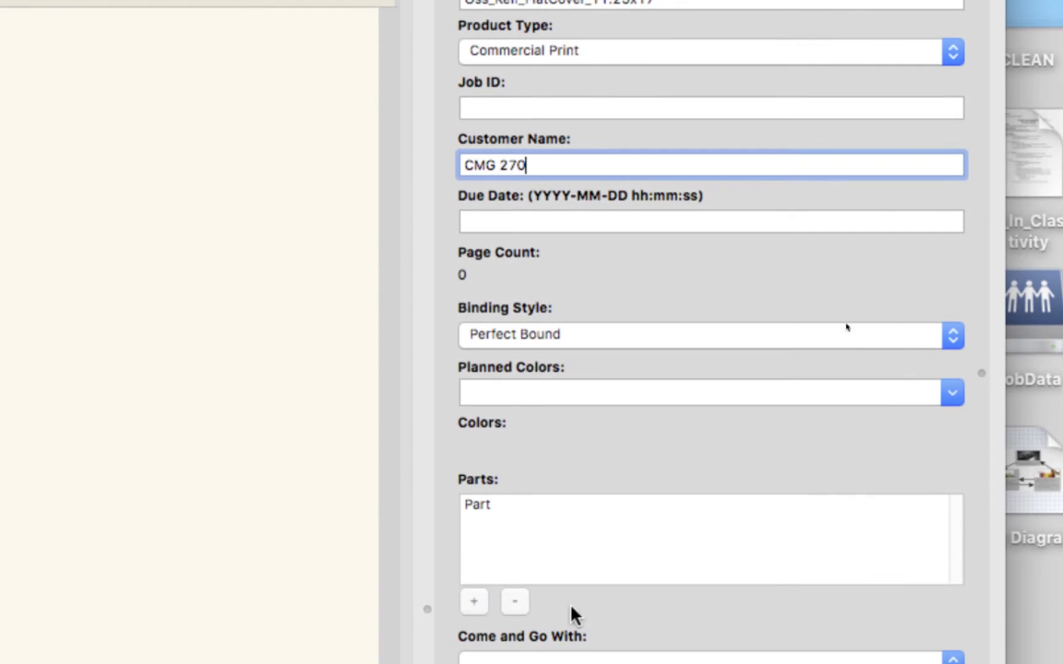
# Set the binding style to Flat Work and apply it to all parts.
pyautogui.click(526, 338)
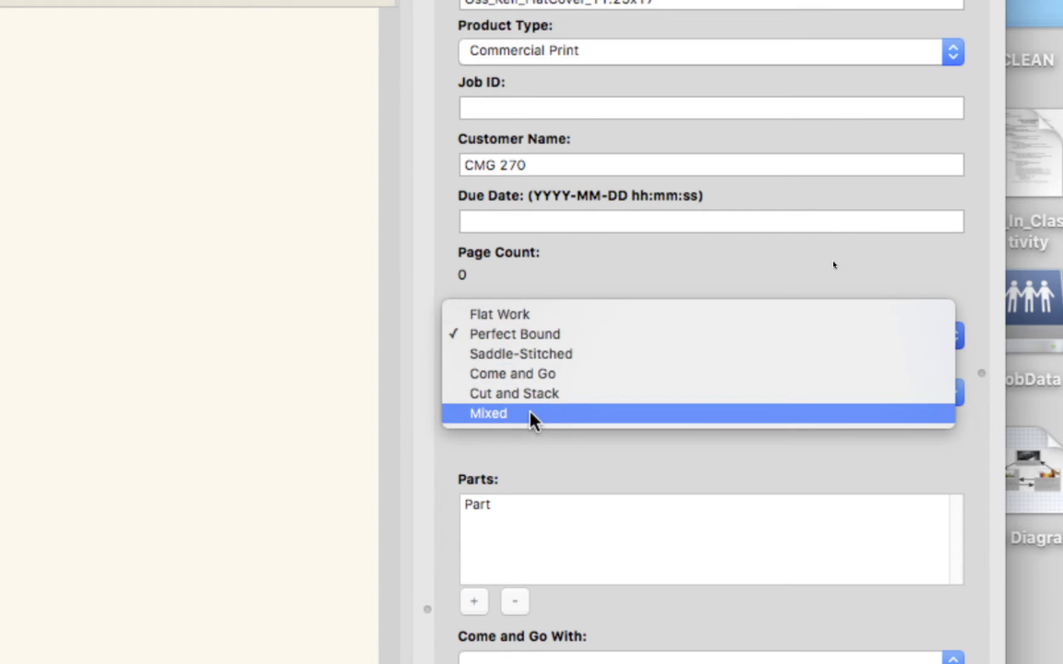
pyautogui.click(518, 315)
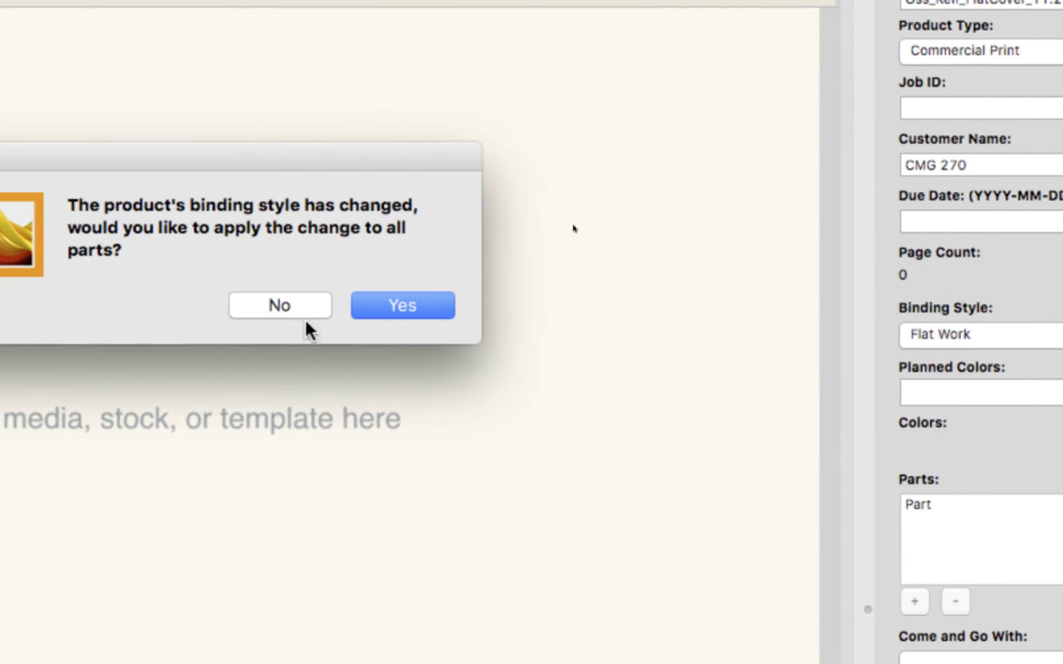
pyautogui.click(396, 305)
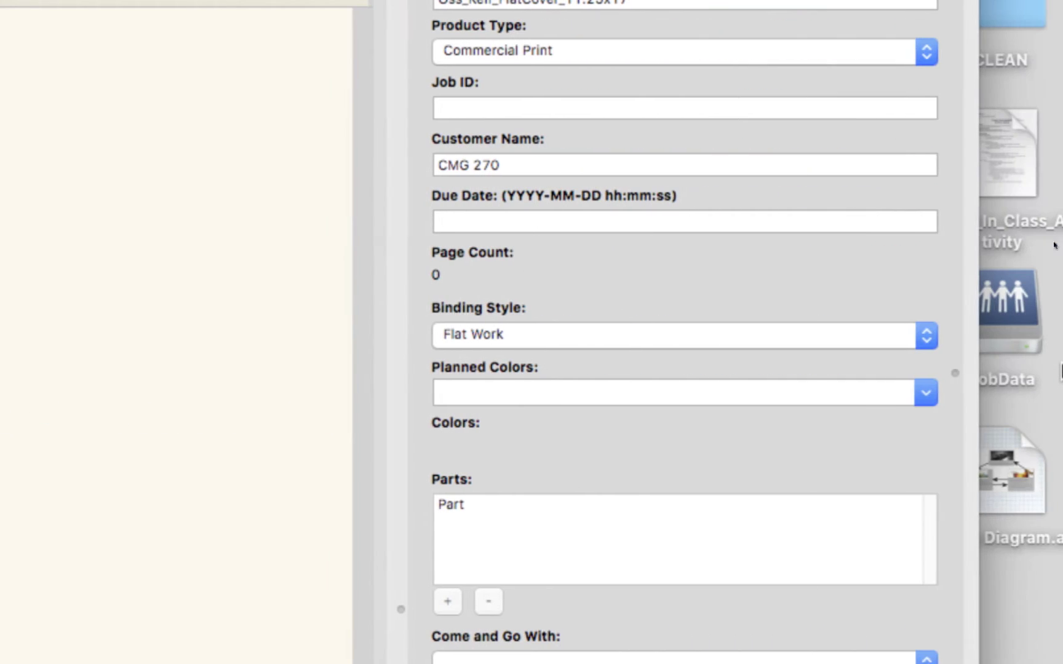
# Enter C+K as the planned colours.
pyautogui.click(930, 394)
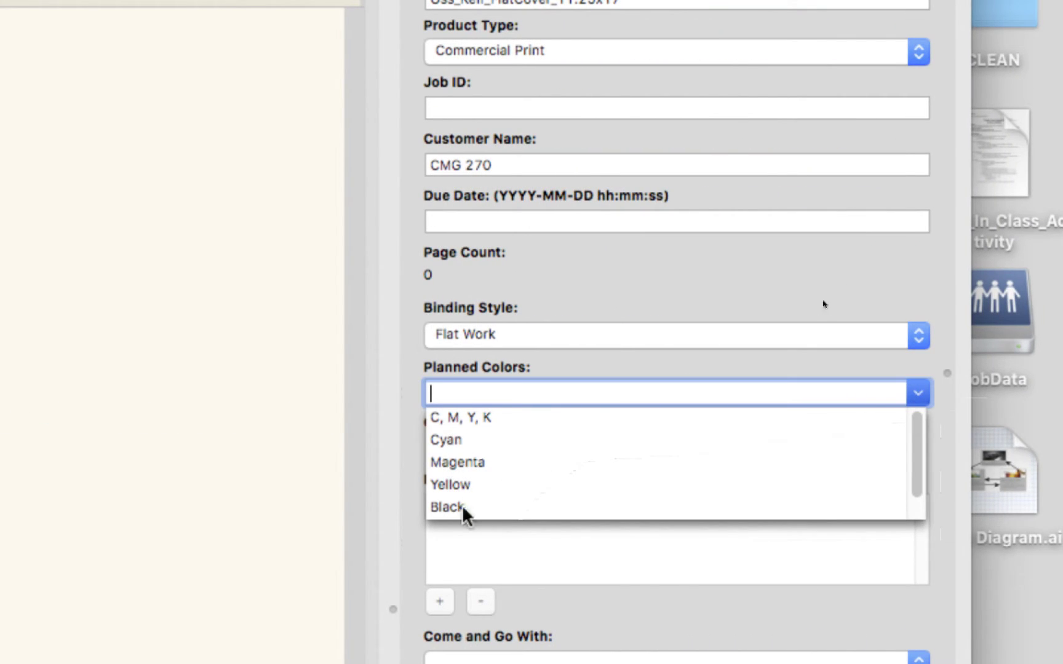
pyautogui.moveTo(919, 452); pyautogui.dragTo(922, 422)
pyautogui.write('C+K')
pyautogui.press('Return')
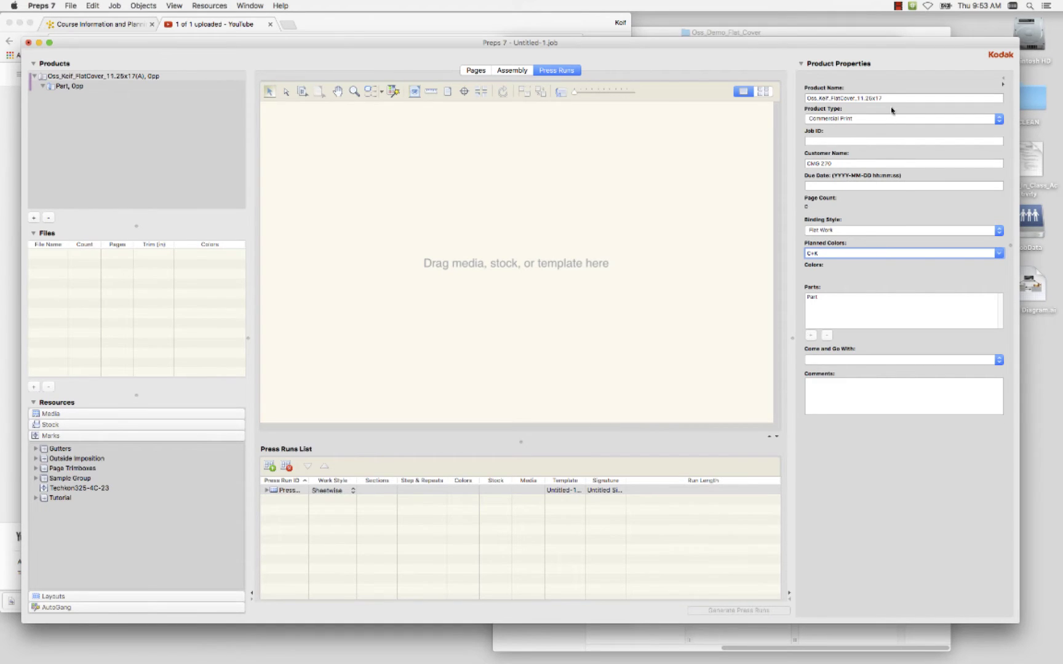
# Start Save As with the file name Oss_Kelf_FlatCover, browsing the shared server.
pyautogui.click(842, 98)
pyautogui.moveTo(856, 98); pyautogui.dragTo(785, 109)
pyautogui.press('super+c')
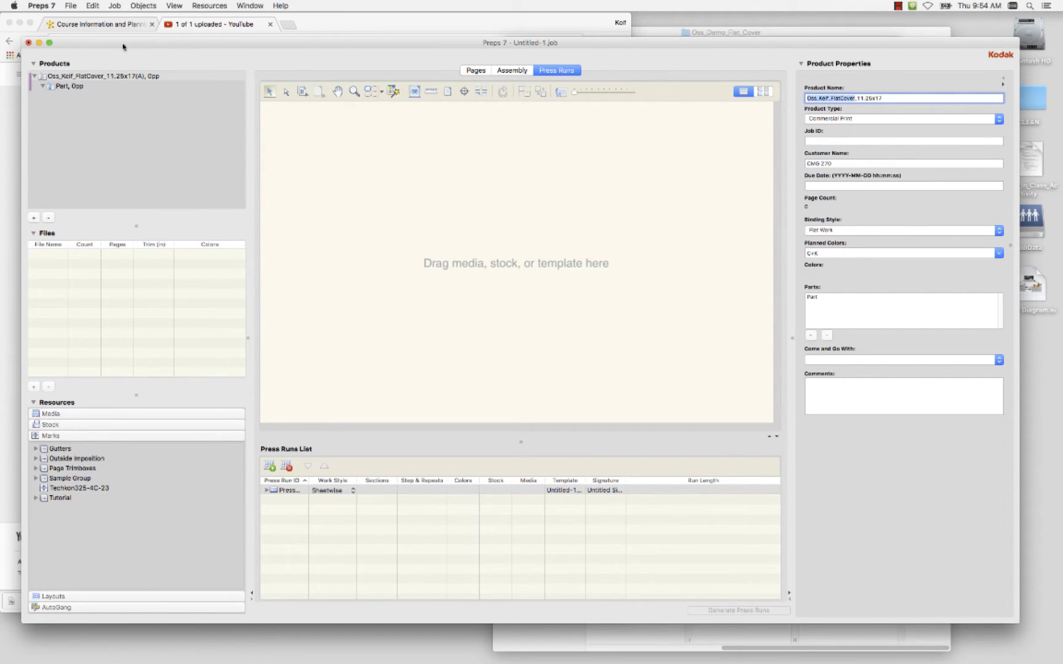
pyautogui.click(70, 5)
pyautogui.click(78, 116)
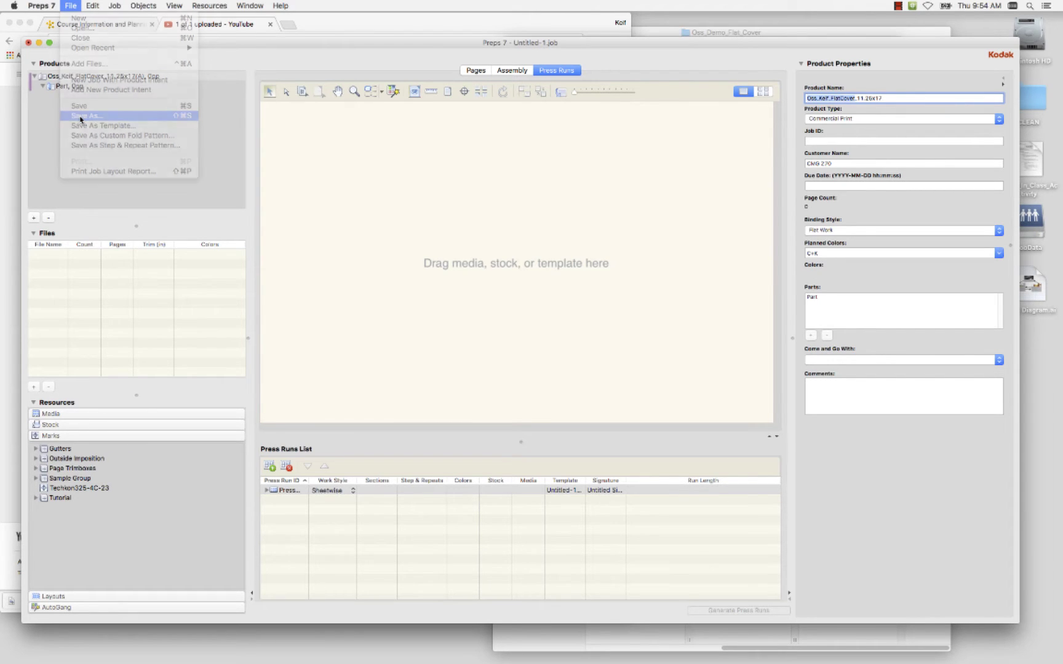
pyautogui.click(518, 211)
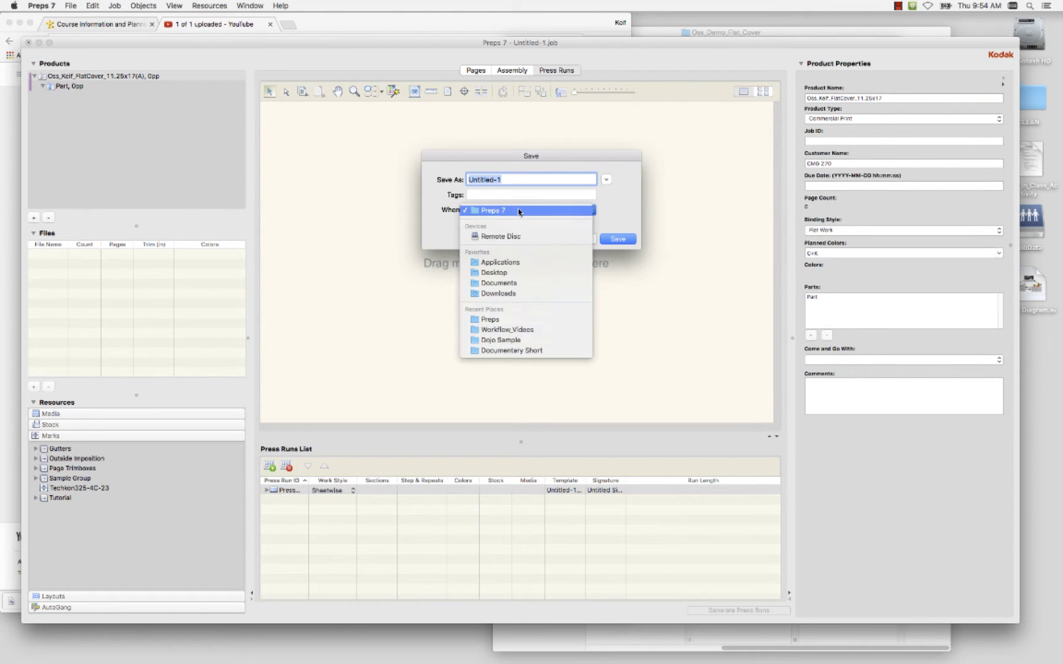
pyautogui.click(606, 179)
pyautogui.click(607, 179)
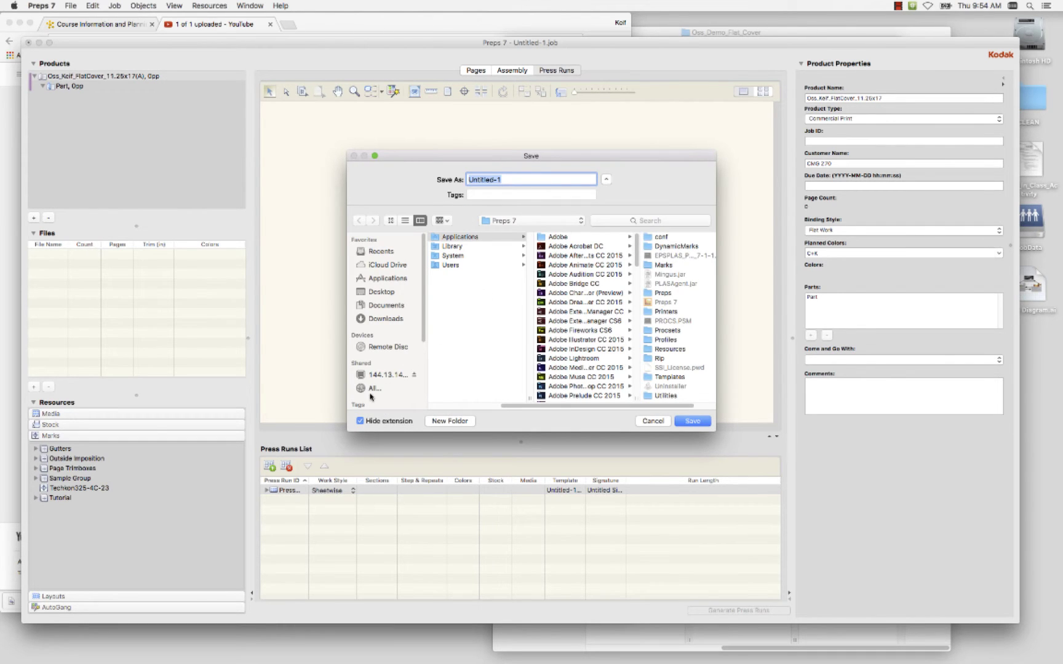
pyautogui.click(375, 377)
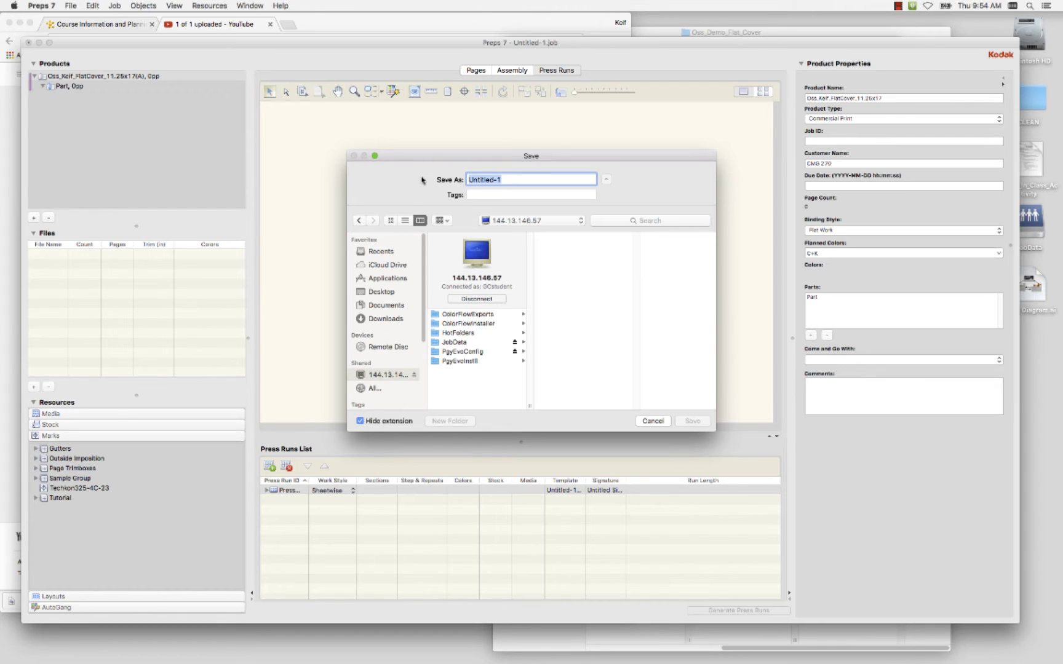
pyautogui.press('super+v')
# Save the job into JobData > CMG_270 > Covers_Activity > Oss_Demo_Flat_Cover.
pyautogui.click(470, 347)
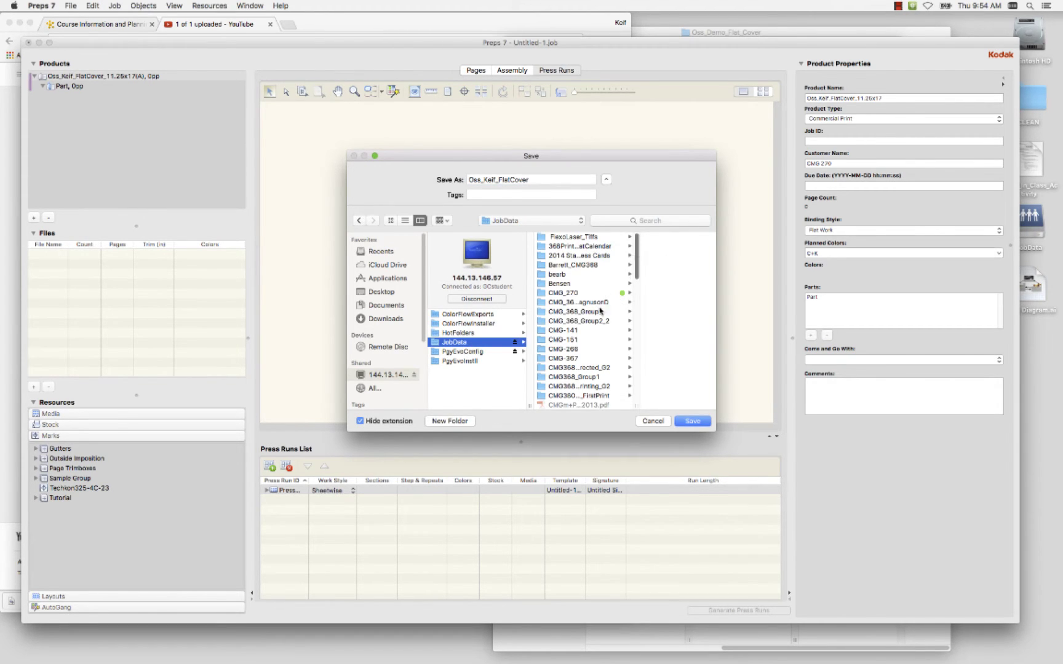
pyautogui.click(569, 294)
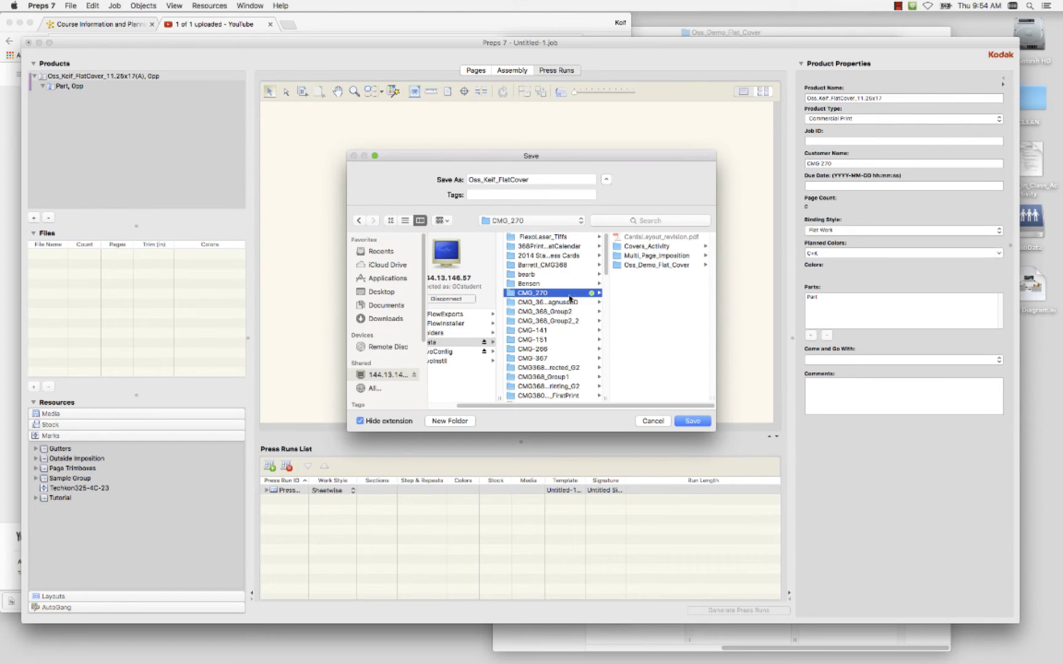
pyautogui.click(649, 247)
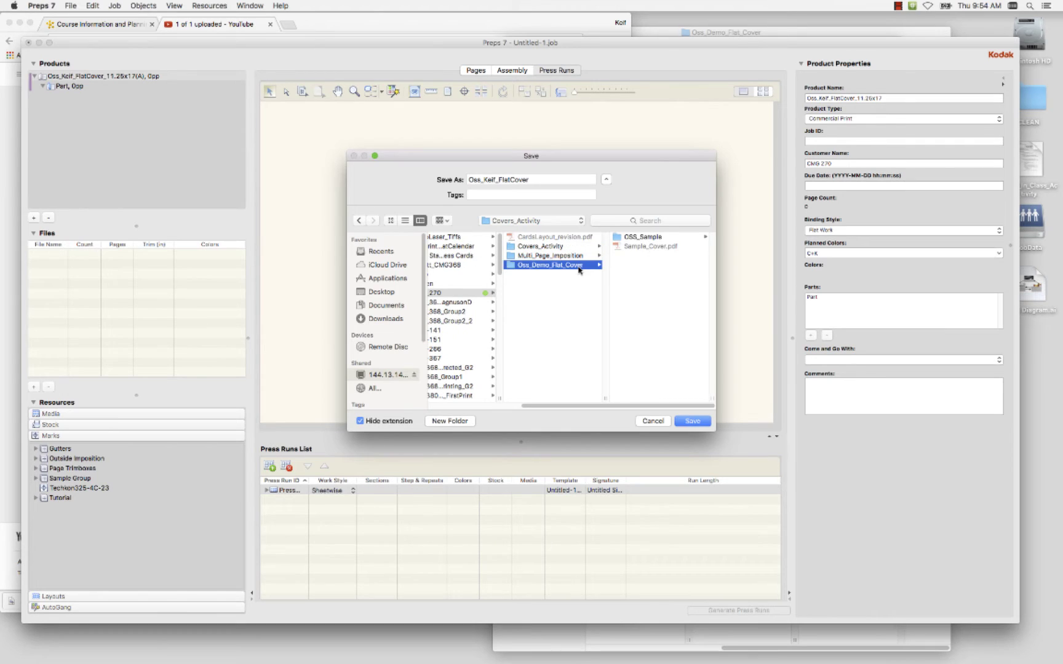
pyautogui.click(579, 266)
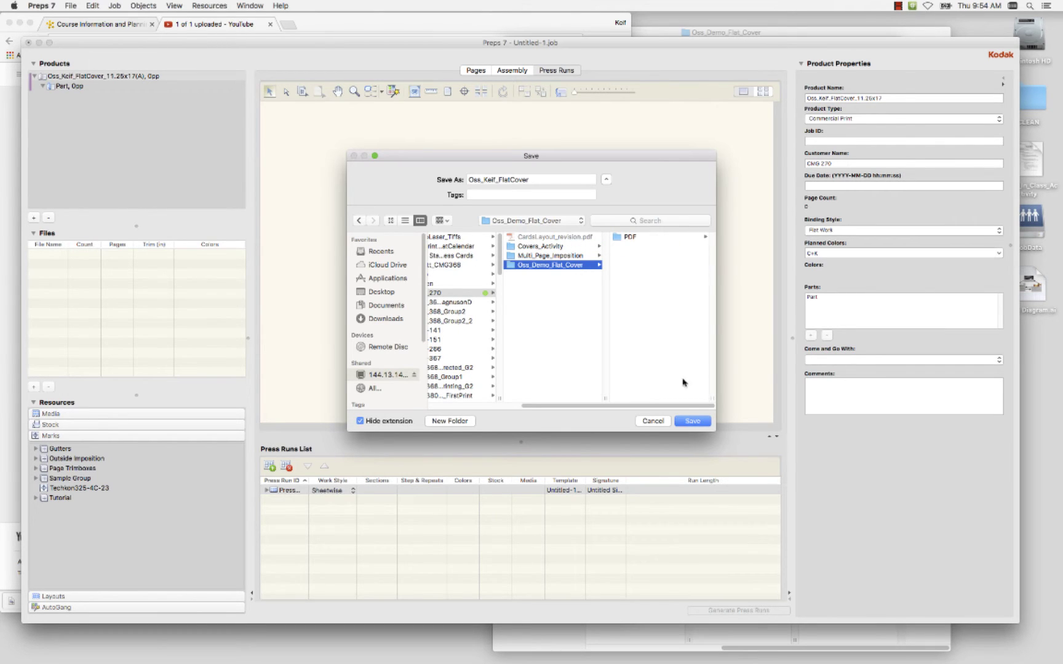
pyautogui.click(692, 421)
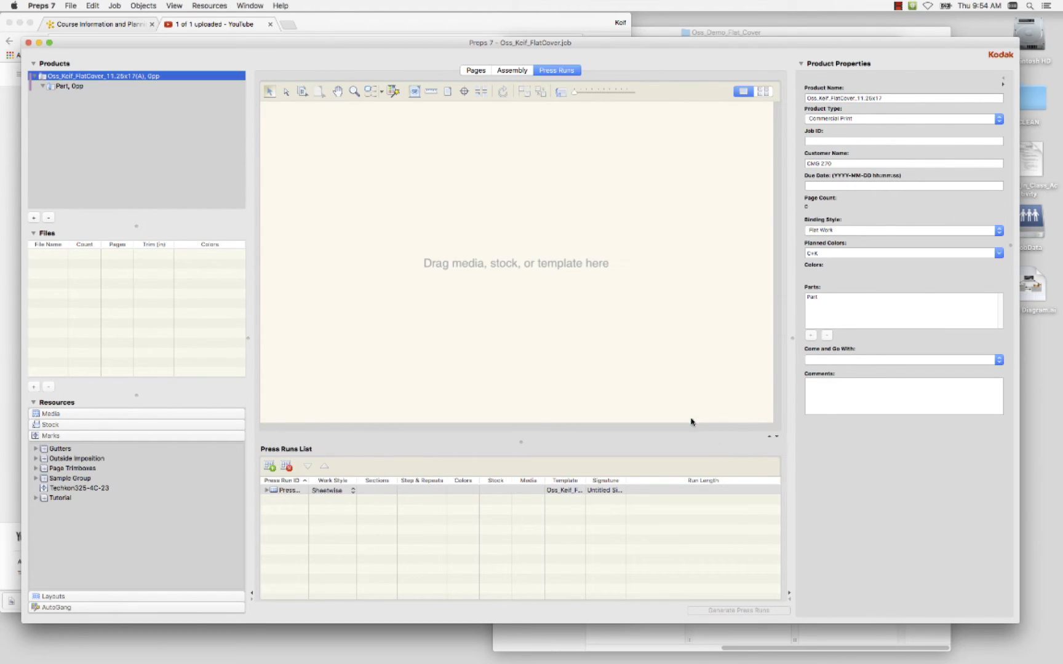
pyautogui.hotkey('ctrl', 'Up')
# In Finder, check PDF > Refined_PDFs for Sample_Cover.pdf and the saved .job file.
pyautogui.click(977, 237)
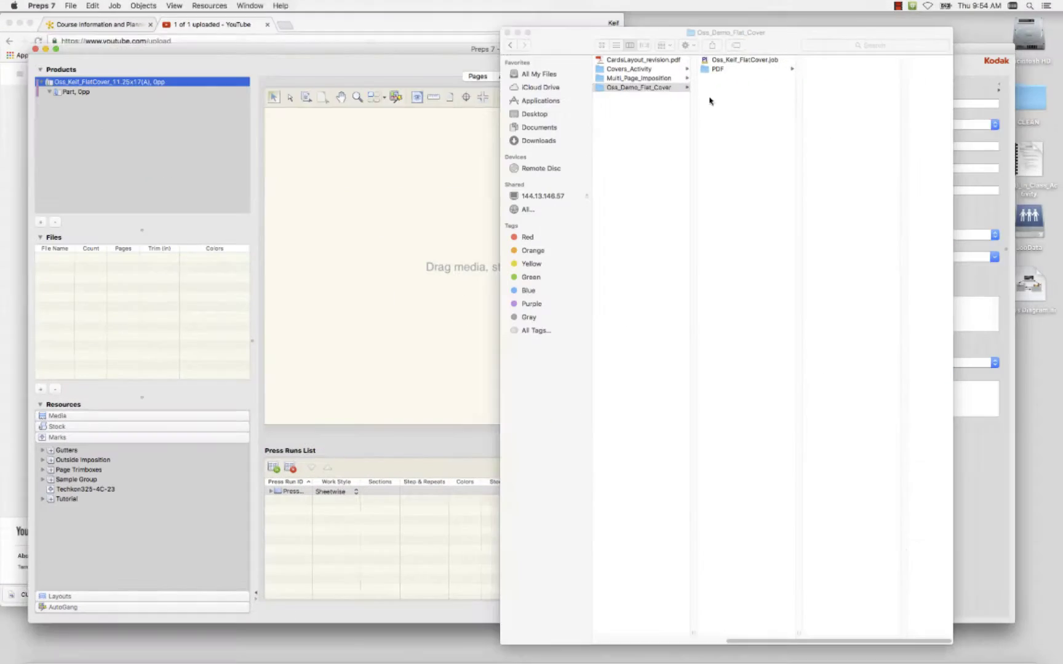
pyautogui.moveTo(647, 41); pyautogui.dragTo(463, 101)
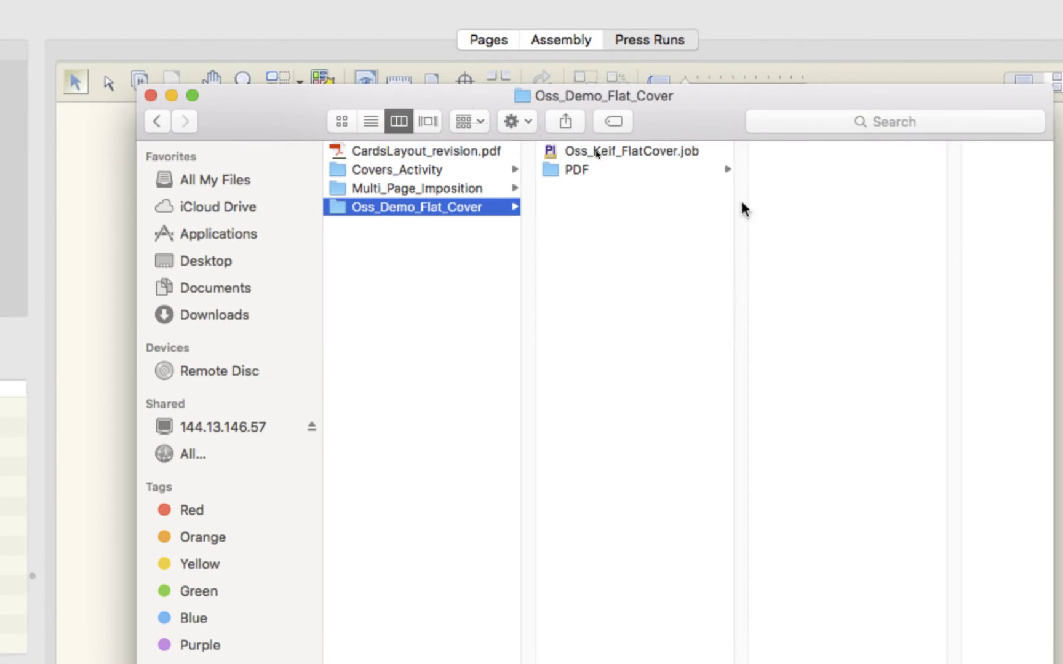
pyautogui.click(607, 148)
pyautogui.click(773, 169)
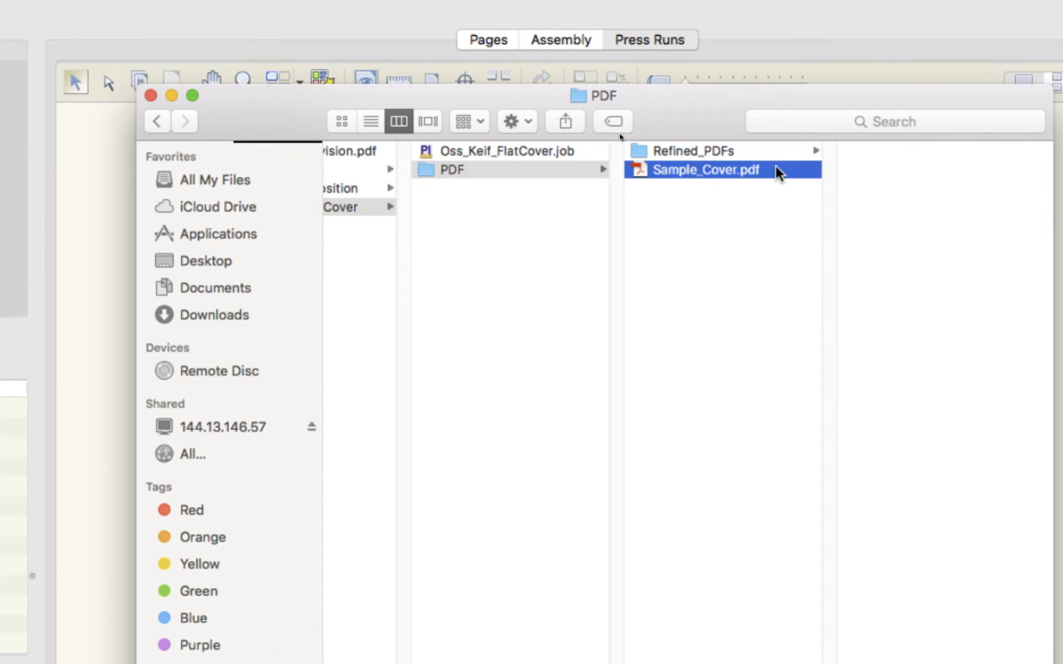
pyautogui.click(692, 149)
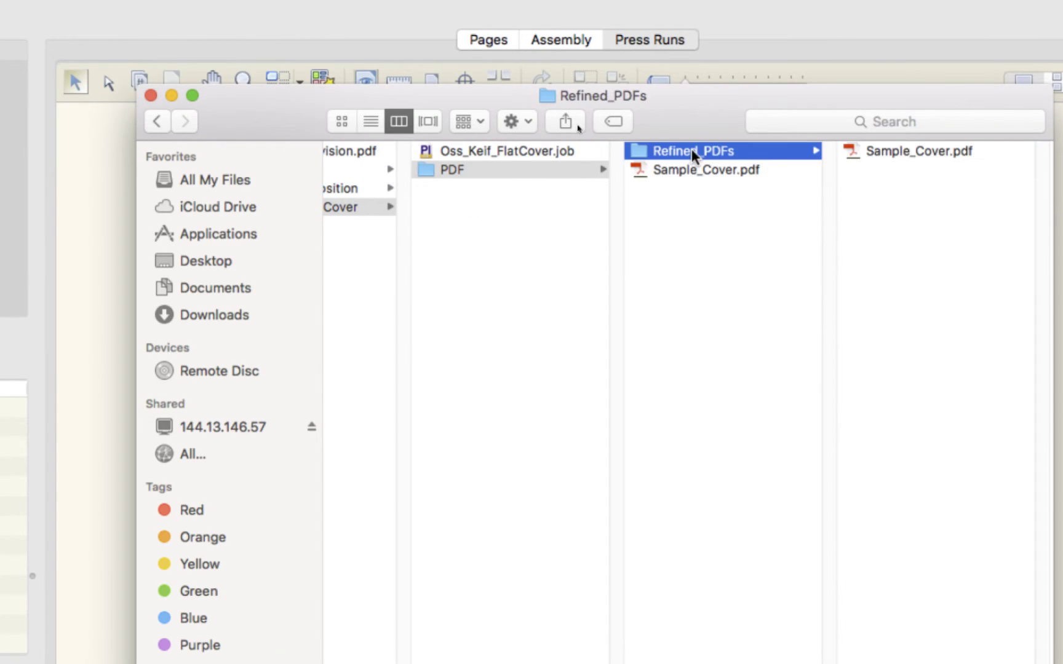
pyautogui.click(503, 154)
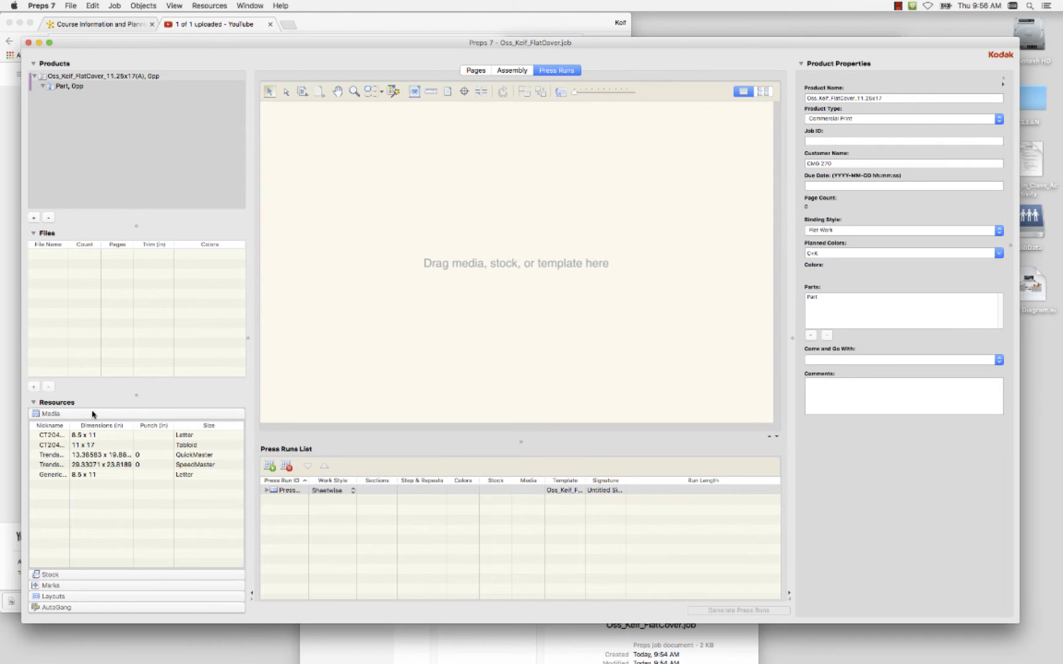
pyautogui.click(89, 444)
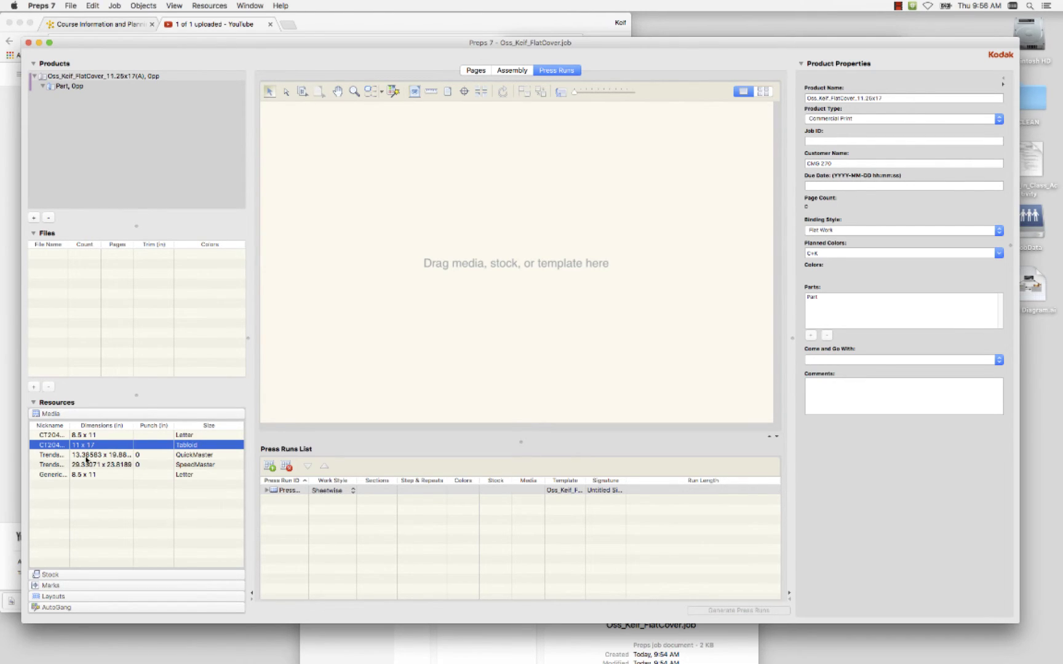
pyautogui.click(94, 466)
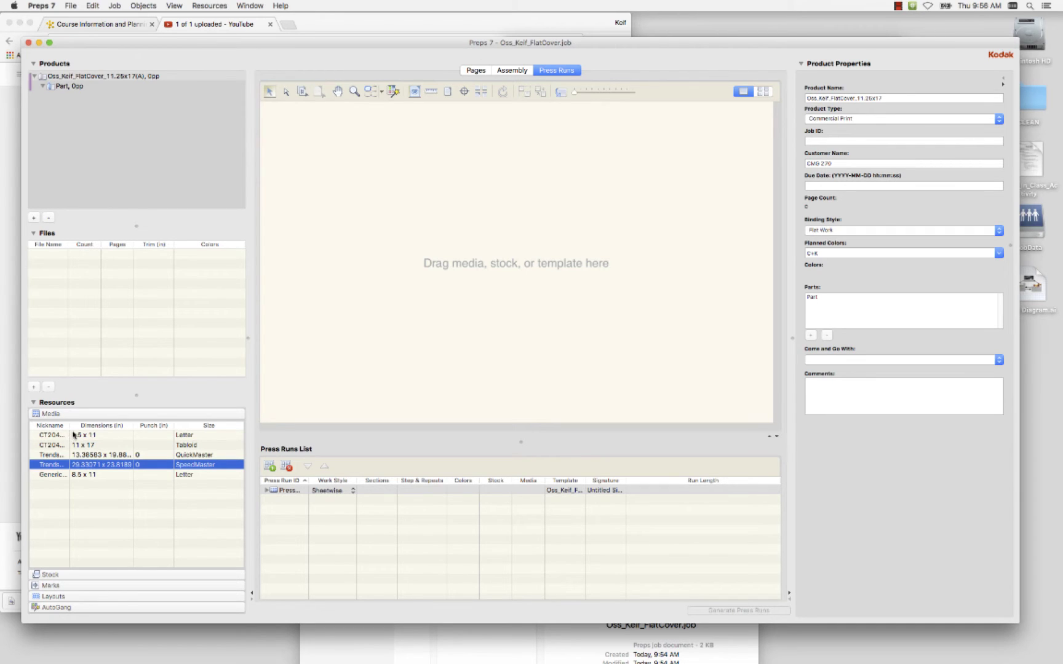
pyautogui.click(191, 489)
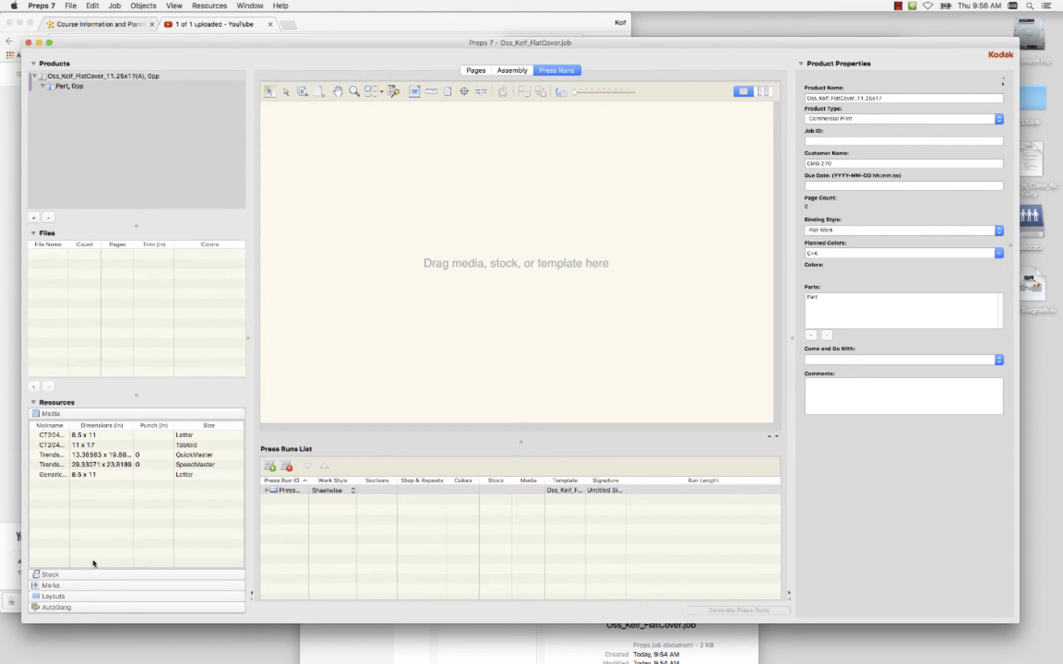
pyautogui.click(54, 475)
pyautogui.click(53, 469)
pyautogui.click(63, 426)
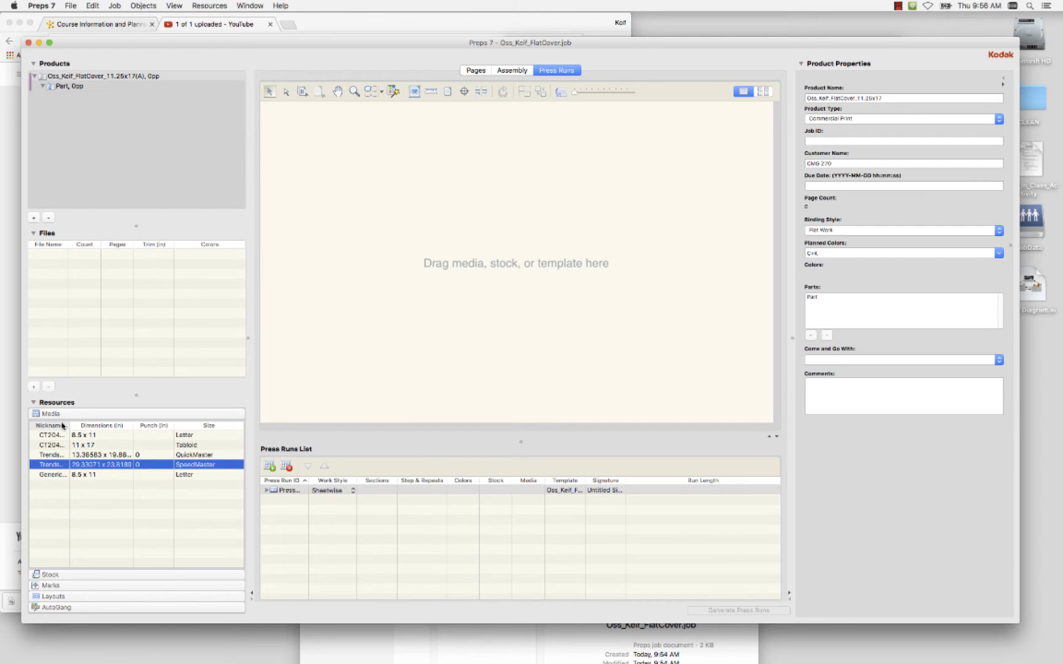
pyautogui.moveTo(69, 425); pyautogui.dragTo(142, 425)
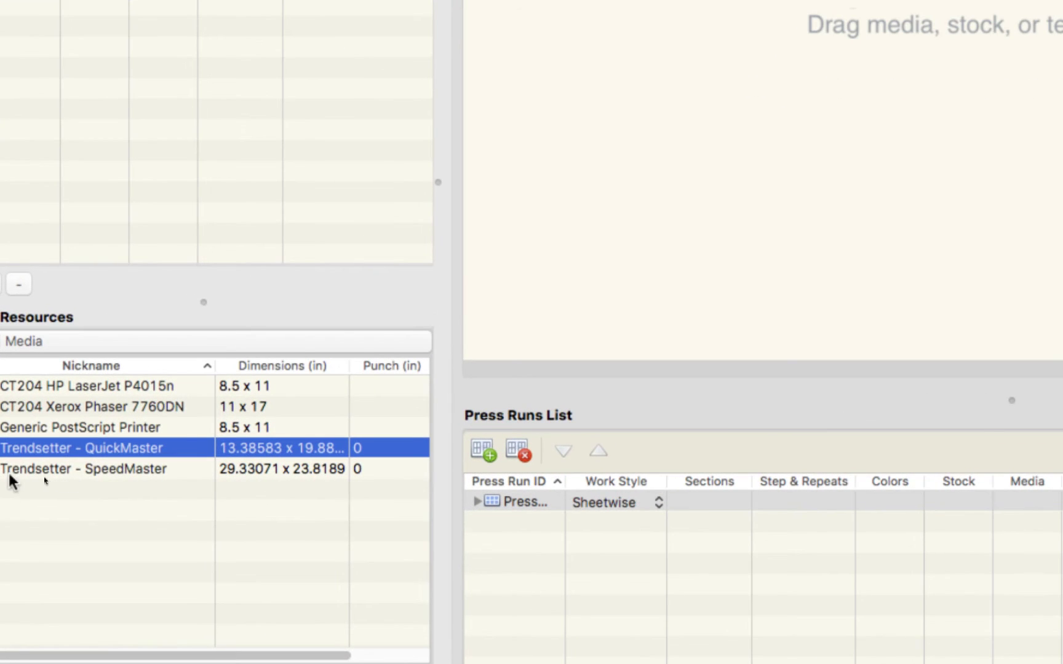
pyautogui.click(110, 470)
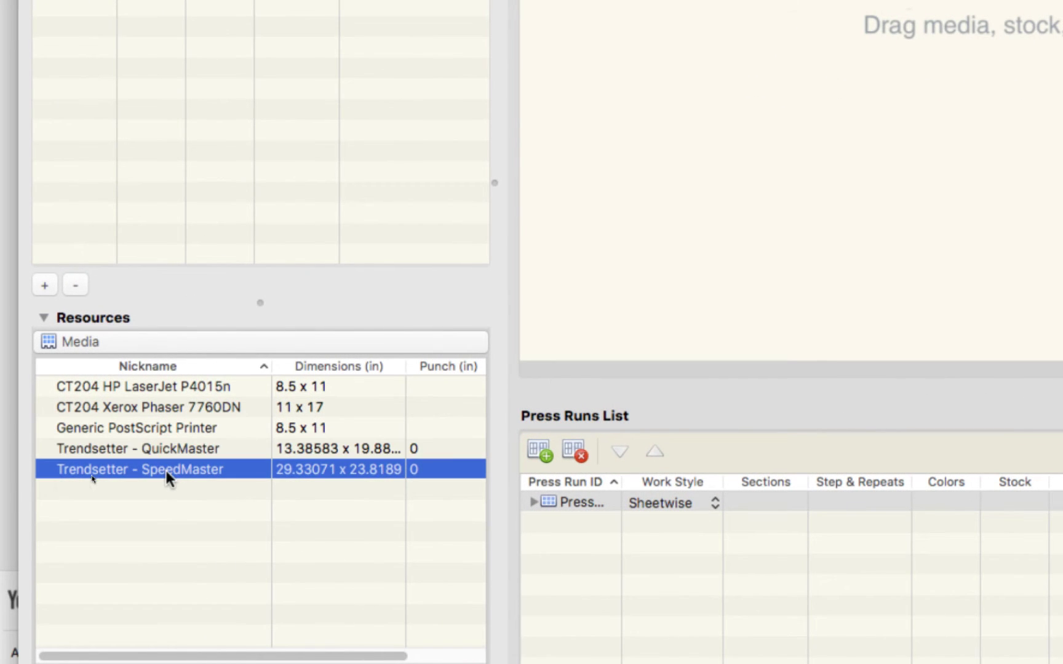
pyautogui.click(165, 446)
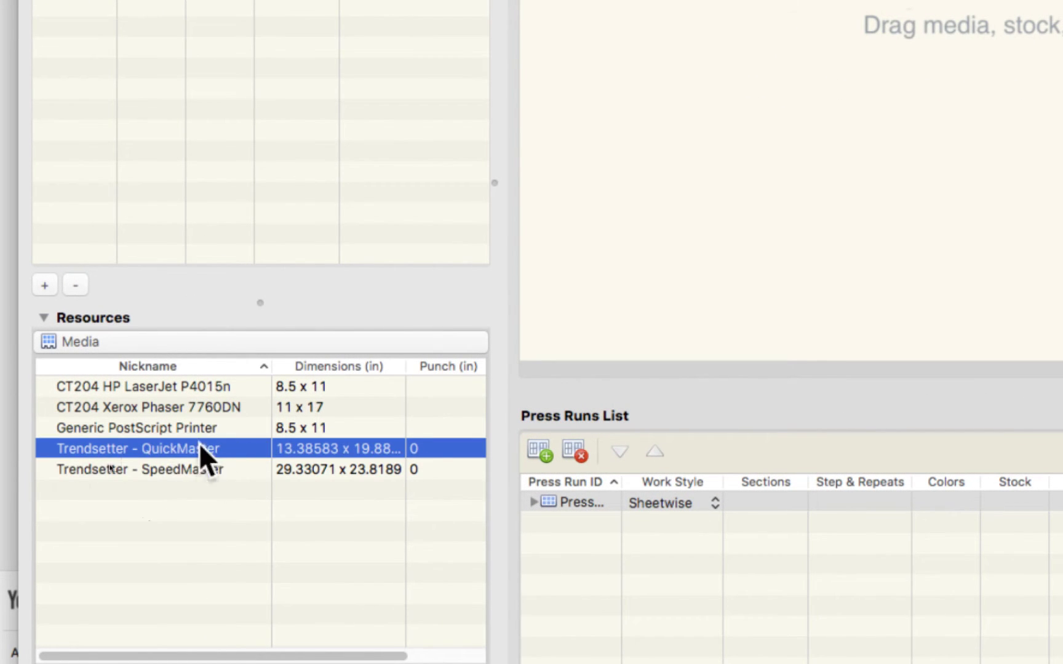
pyautogui.click(117, 466)
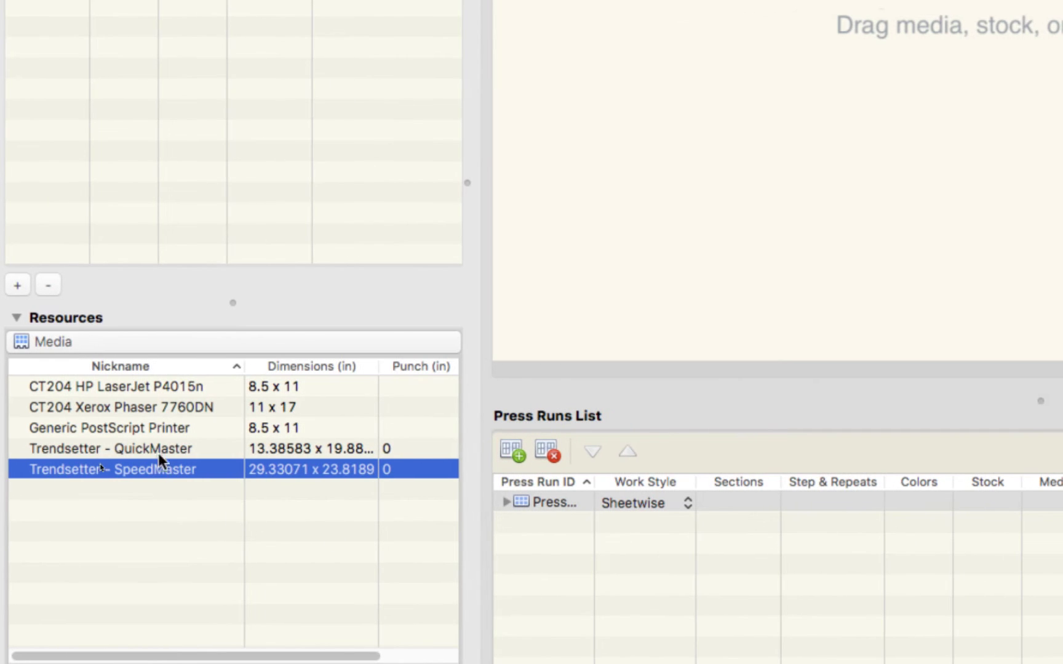
pyautogui.click(155, 447)
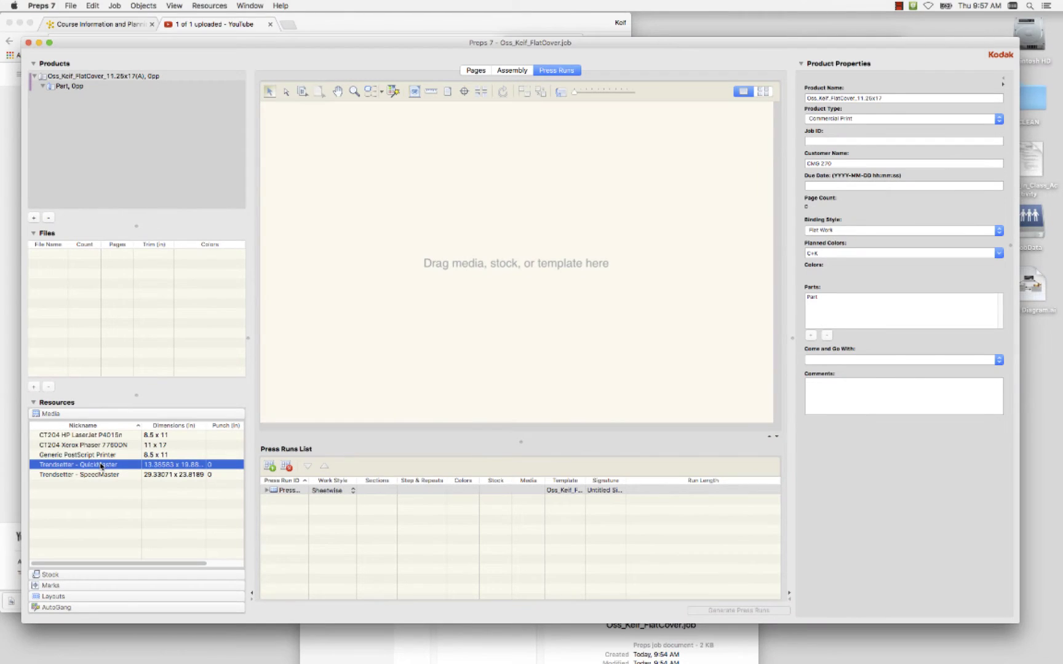
# Apply Trendsetter - QuickMaster media to Press Run 1's sheet and expand the Stock list.
pyautogui.moveTo(62, 466); pyautogui.dragTo(567, 260)
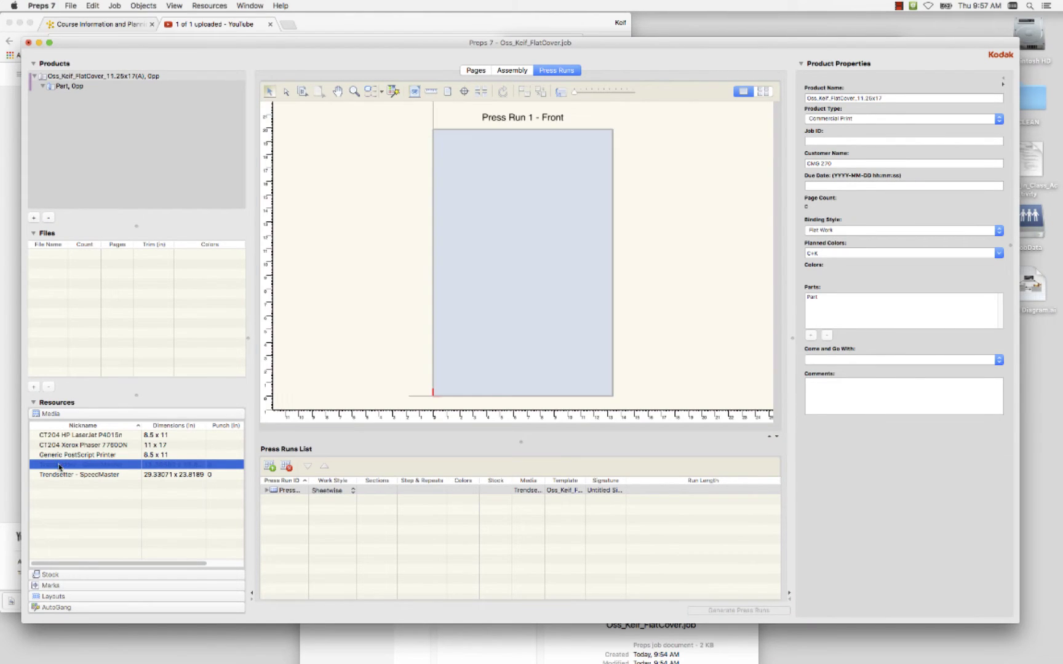
pyautogui.click(566, 261)
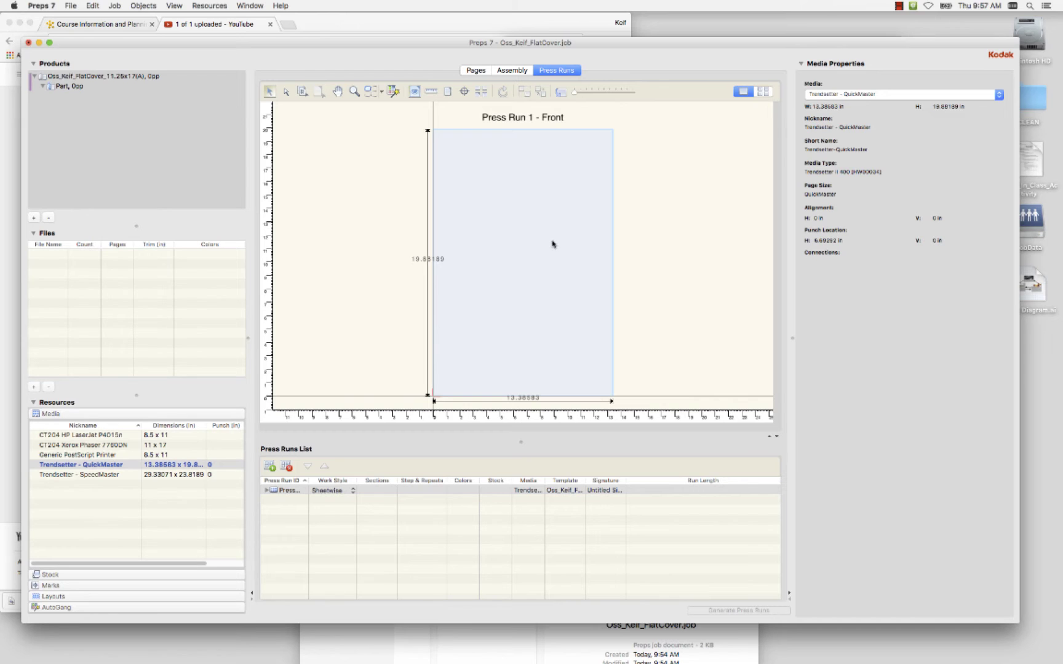
pyautogui.click(86, 576)
pyautogui.moveTo(240, 486); pyautogui.dragTo(239, 538)
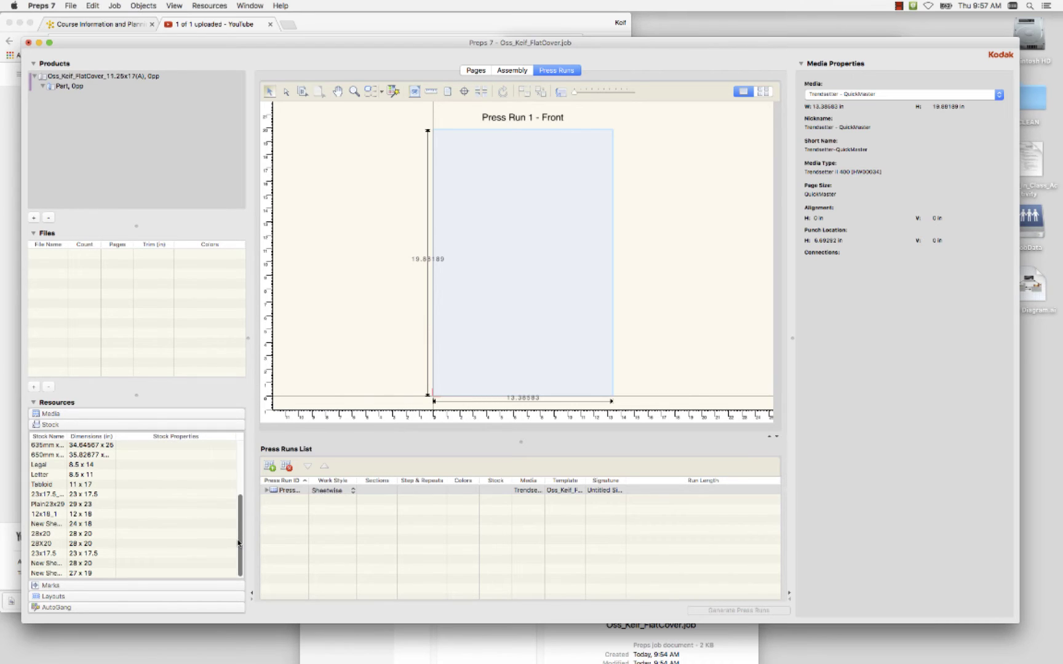
# Assign the 12x18_1 stock to Press Run 1.
pyautogui.click(74, 515)
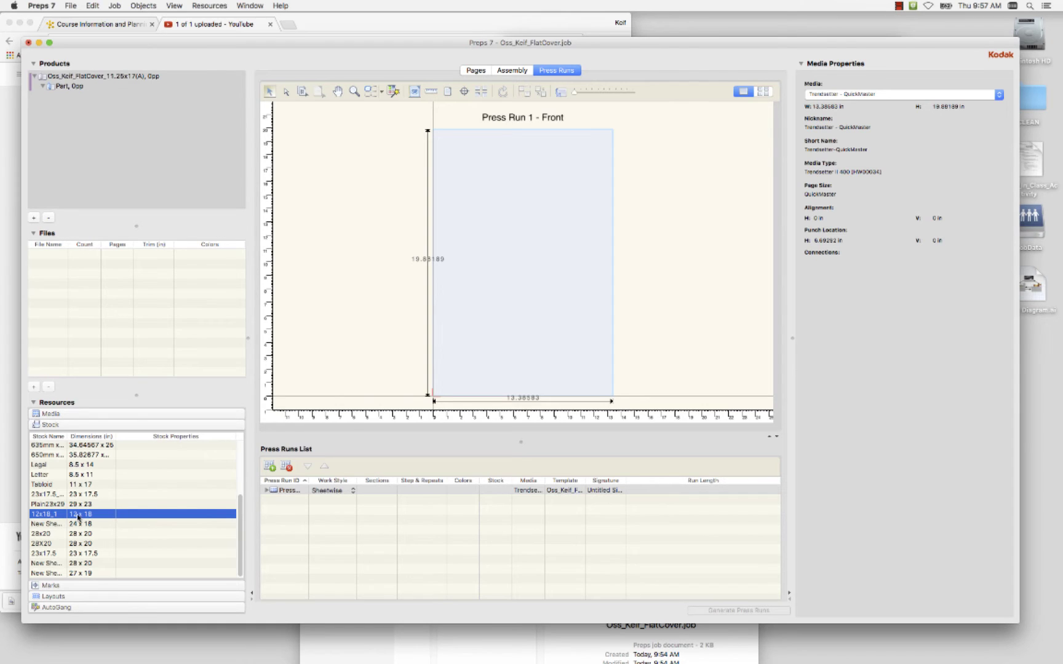
pyautogui.doubleClick(76, 519)
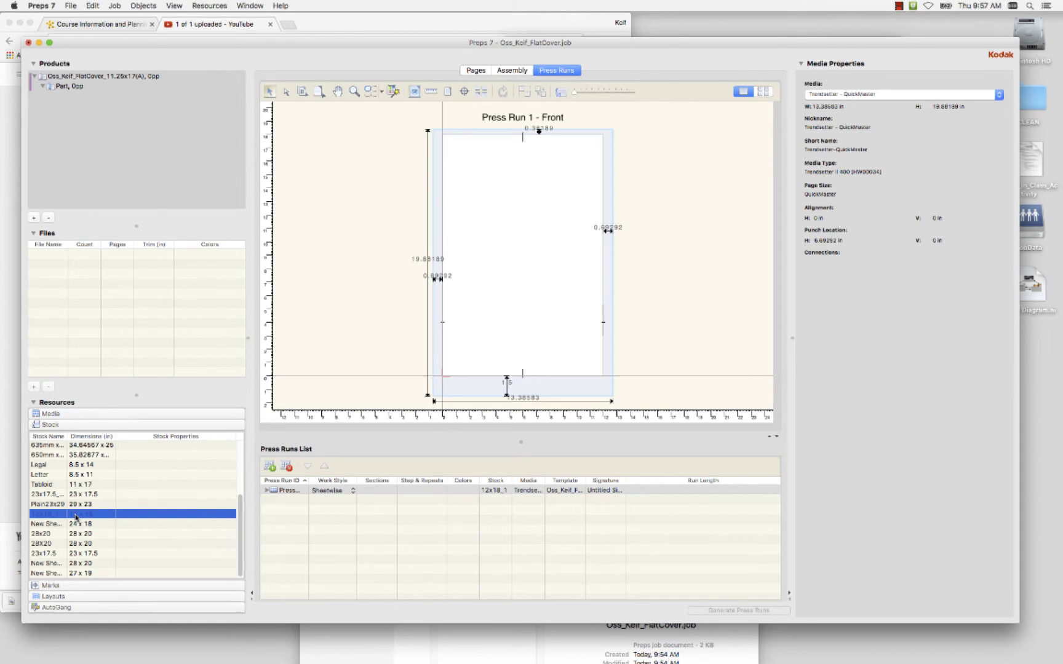
pyautogui.click(550, 280)
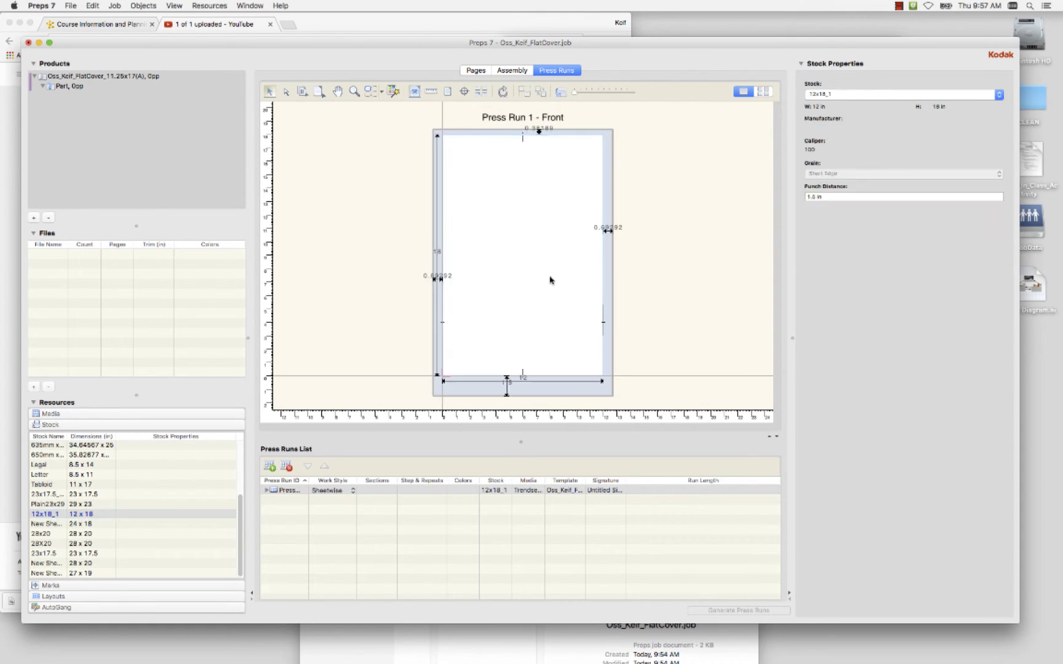
pyautogui.click(525, 395)
pyautogui.click(527, 318)
# Lower the stock's Punch Distance to 0.5 in.
pyautogui.click(814, 197)
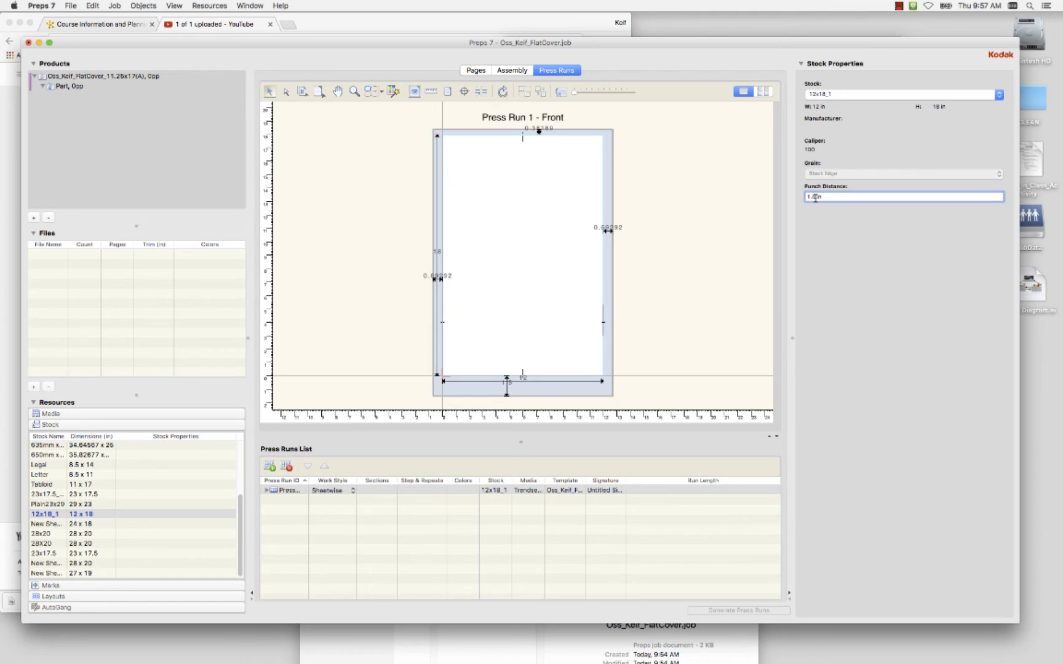
pyautogui.moveTo(815, 197); pyautogui.dragTo(800, 198)
pyautogui.write('.5')
pyautogui.click(717, 228)
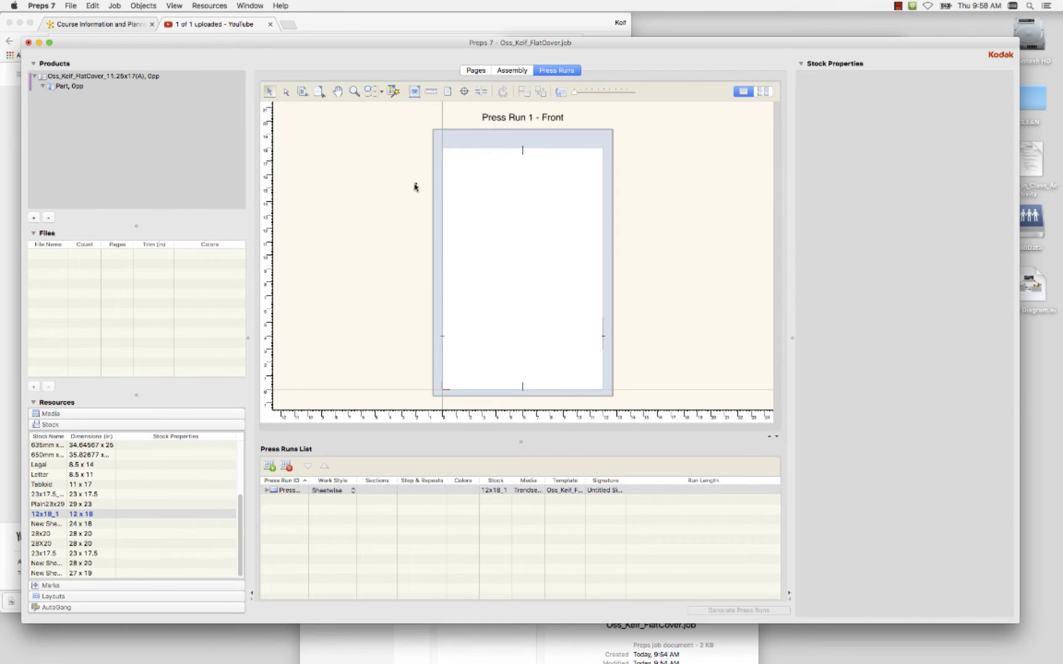
# Display the plate's Media Properties and dimension annotations, zooming in on the 13.38583 x 19.88189 in plate.
pyautogui.click(113, 76)
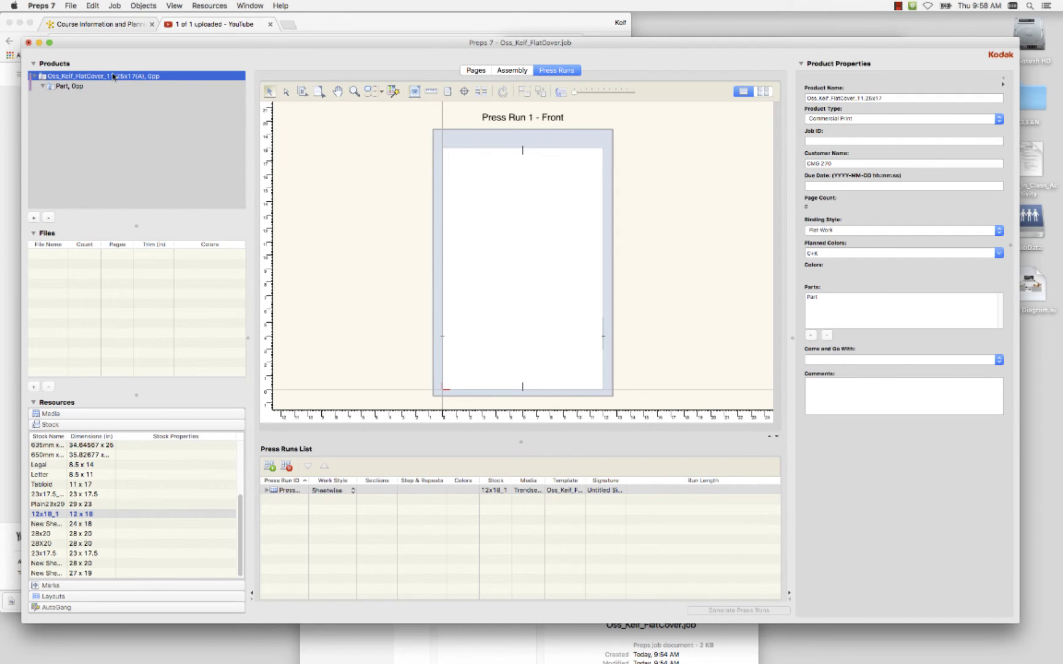
pyautogui.click(517, 143)
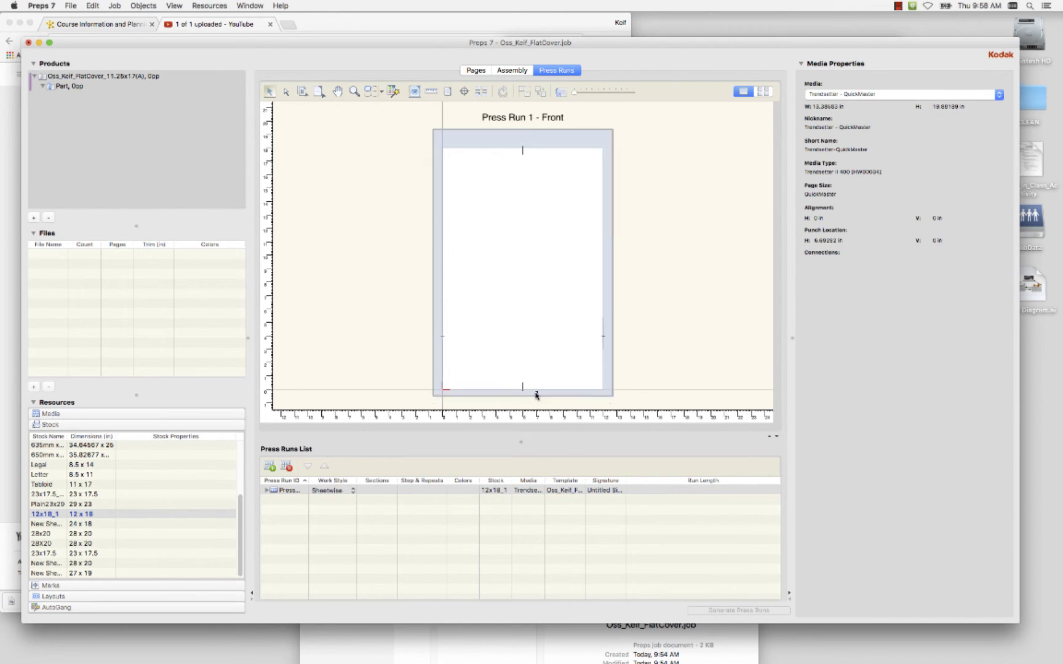
pyautogui.click(536, 396)
pyautogui.scroll(5, 567, 396)
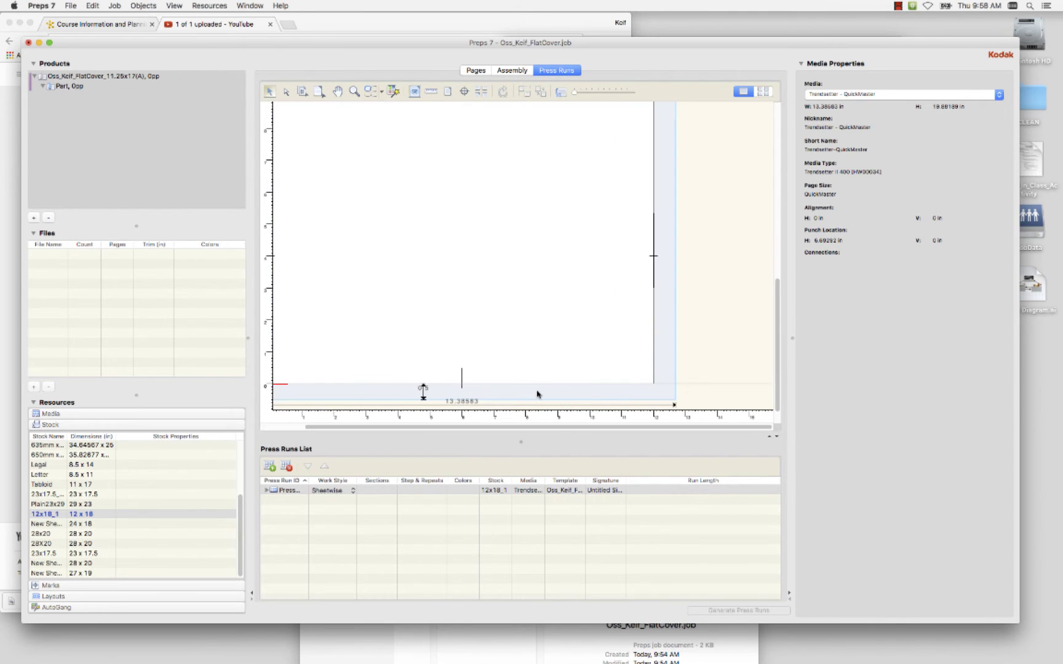
pyautogui.scroll(-2, 537, 395)
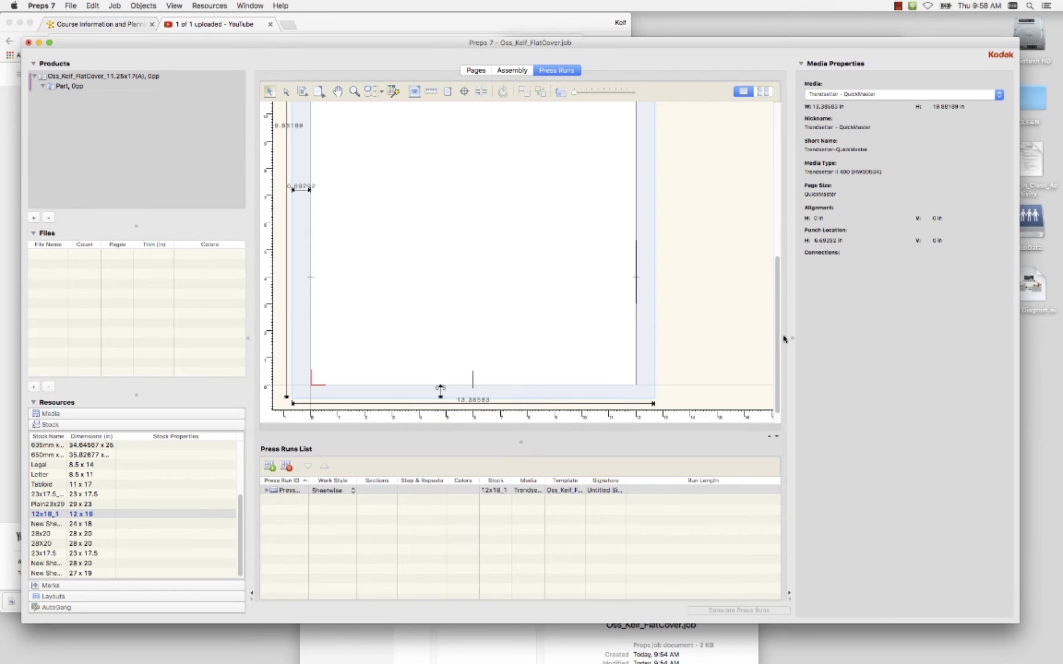
pyautogui.scroll(-2, 553, 342)
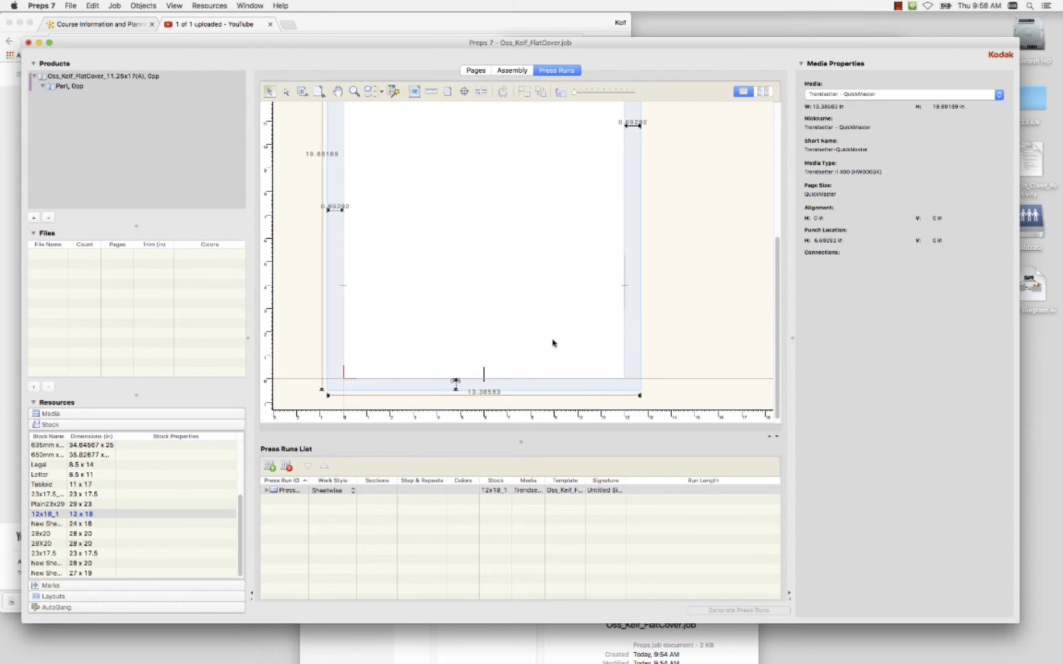
pyautogui.scroll(-1, 553, 342)
pyautogui.moveTo(778, 219); pyautogui.dragTo(780, 167)
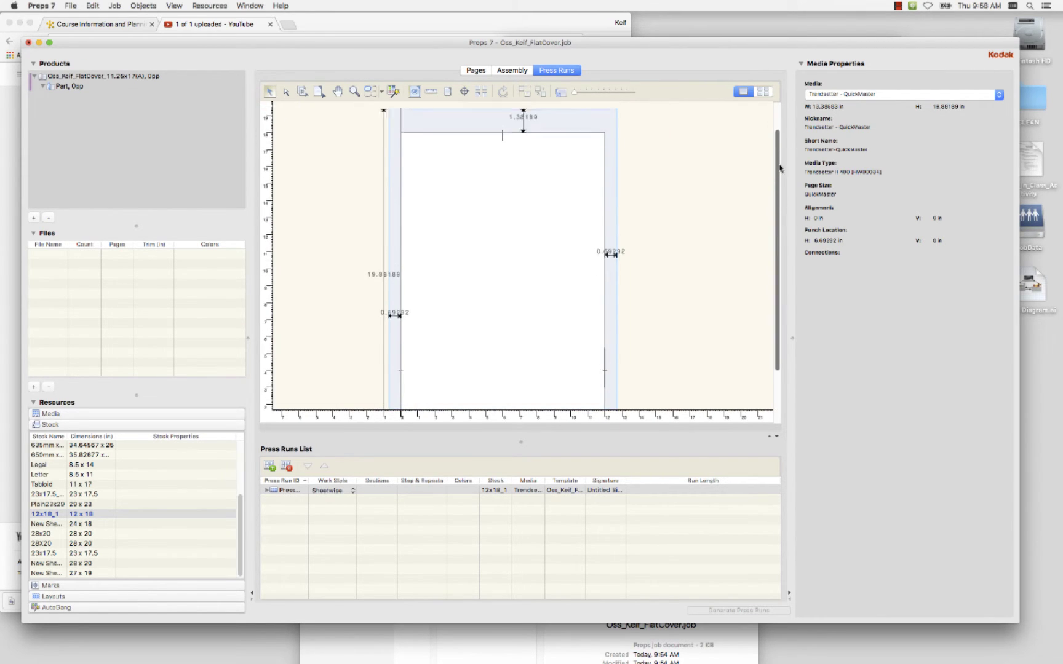
pyautogui.scroll(-2, 541, 228)
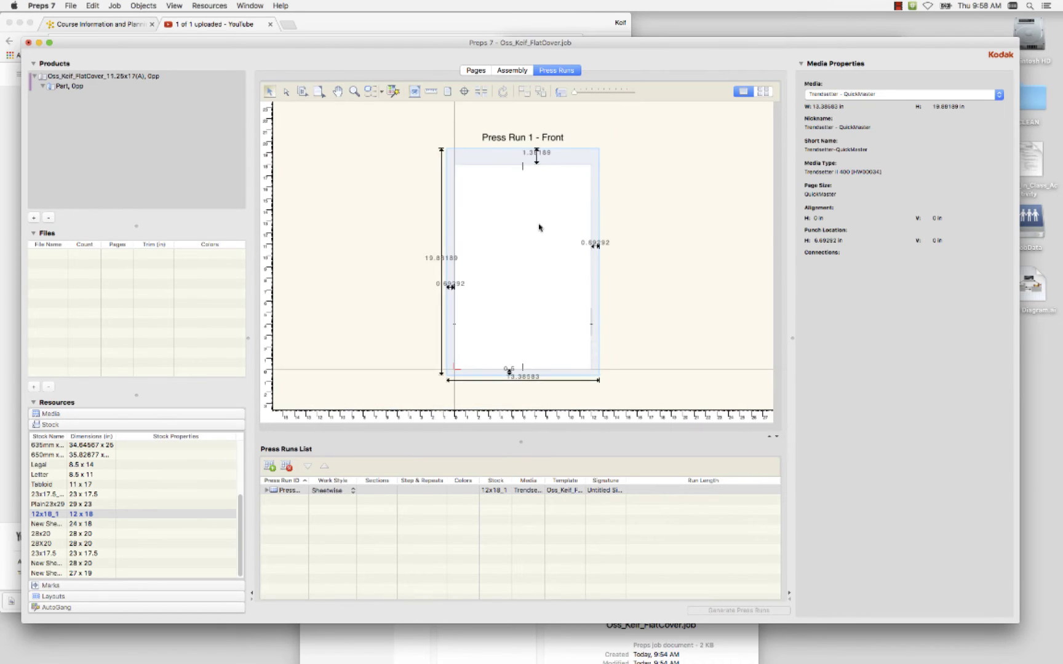
pyautogui.scroll(1, 540, 227)
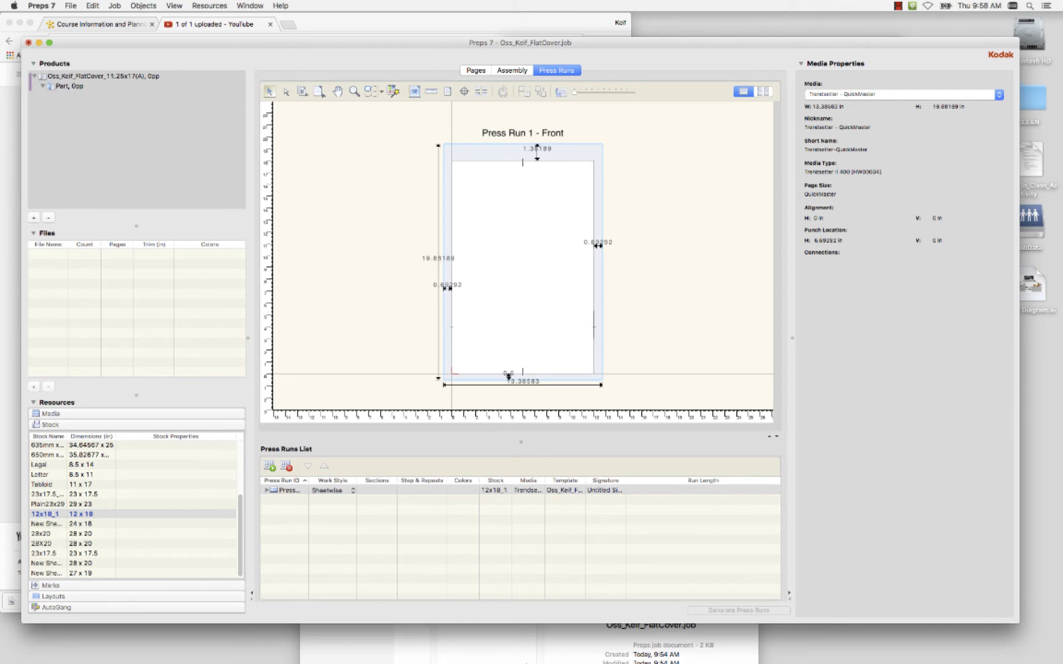
# Drag Sample_Cover.pdf from Finder's PDF > Refined_PDFs folder into the Preps Files panel.
pyautogui.click(521, 645)
pyautogui.click(473, 135)
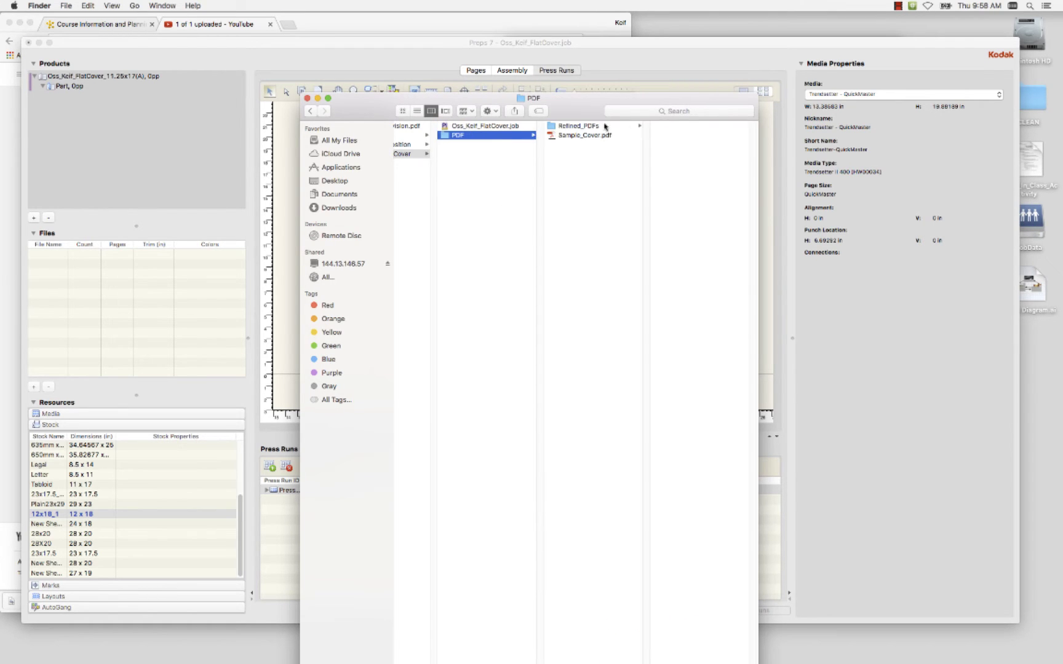
pyautogui.click(585, 128)
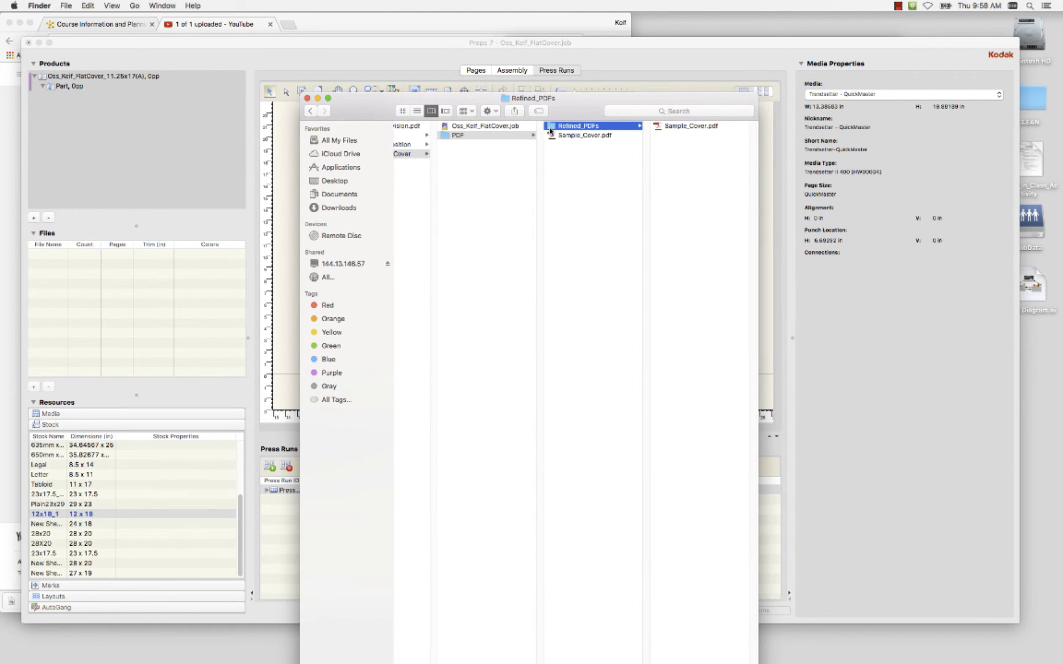
pyautogui.click(584, 136)
pyautogui.click(578, 127)
pyautogui.click(675, 128)
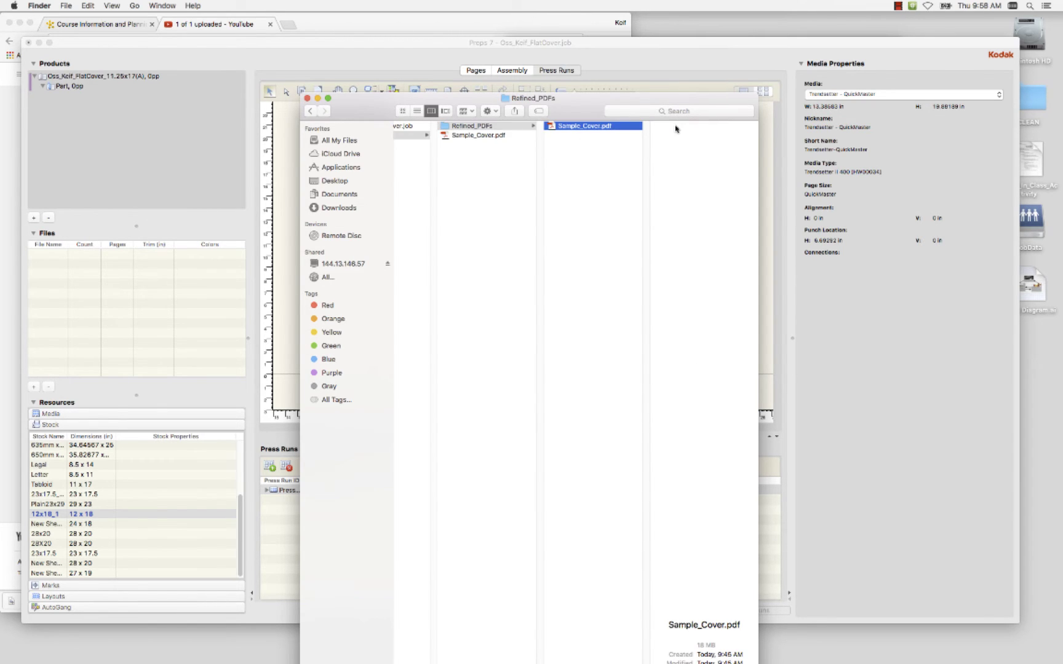
pyautogui.moveTo(571, 129); pyautogui.dragTo(144, 289)
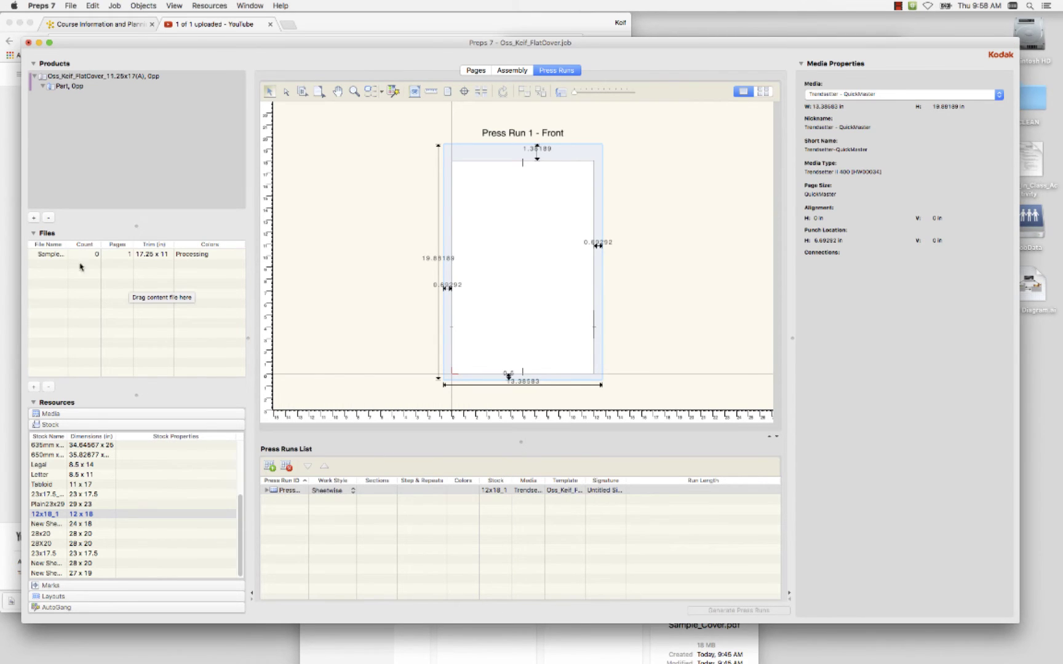
# Place Sample_Cover.pdf on Press Run 1's front sheet as page 1-A1, 17.25 x 11.
pyautogui.click(54, 256)
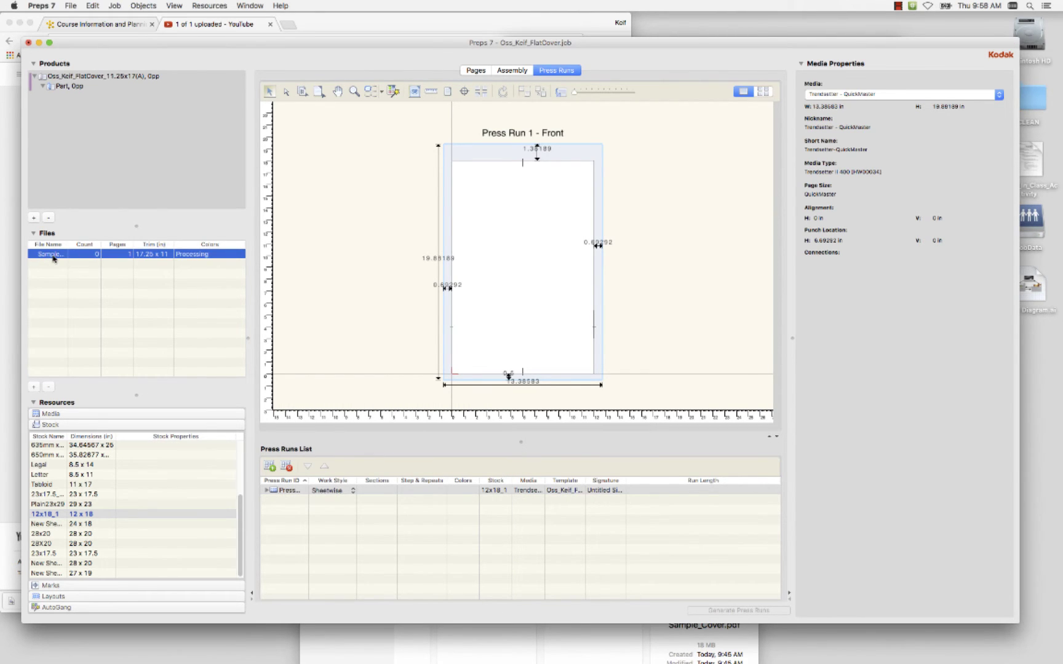
pyautogui.moveTo(57, 259); pyautogui.dragTo(456, 333)
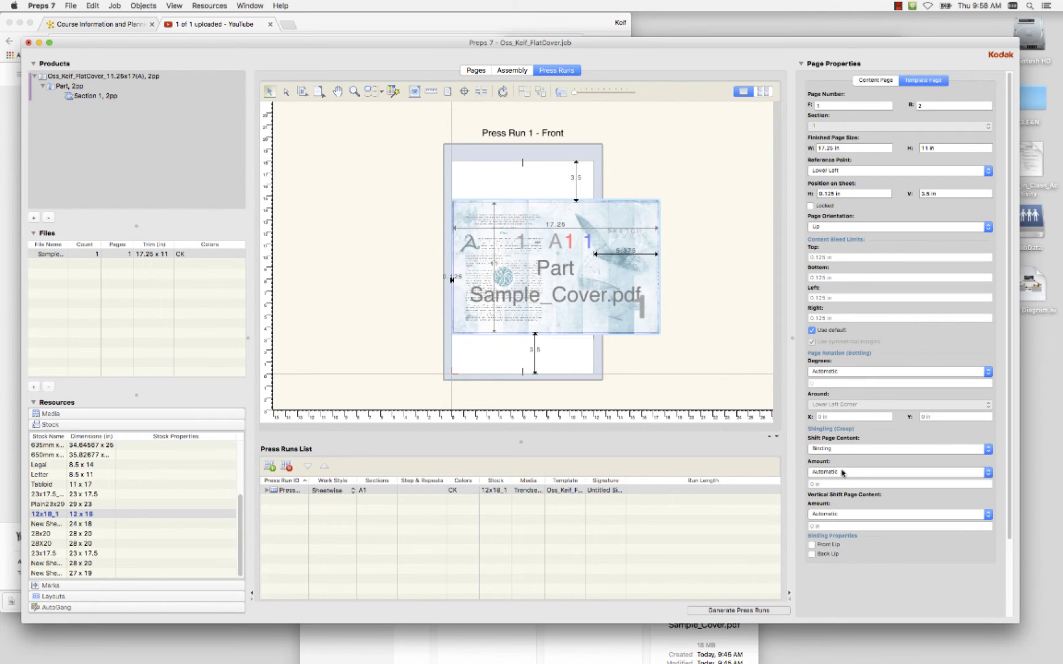
# Rotate the cover page to Right orientation and drag it to 0.5 / 0.375 in on the sheet.
pyautogui.click(840, 227)
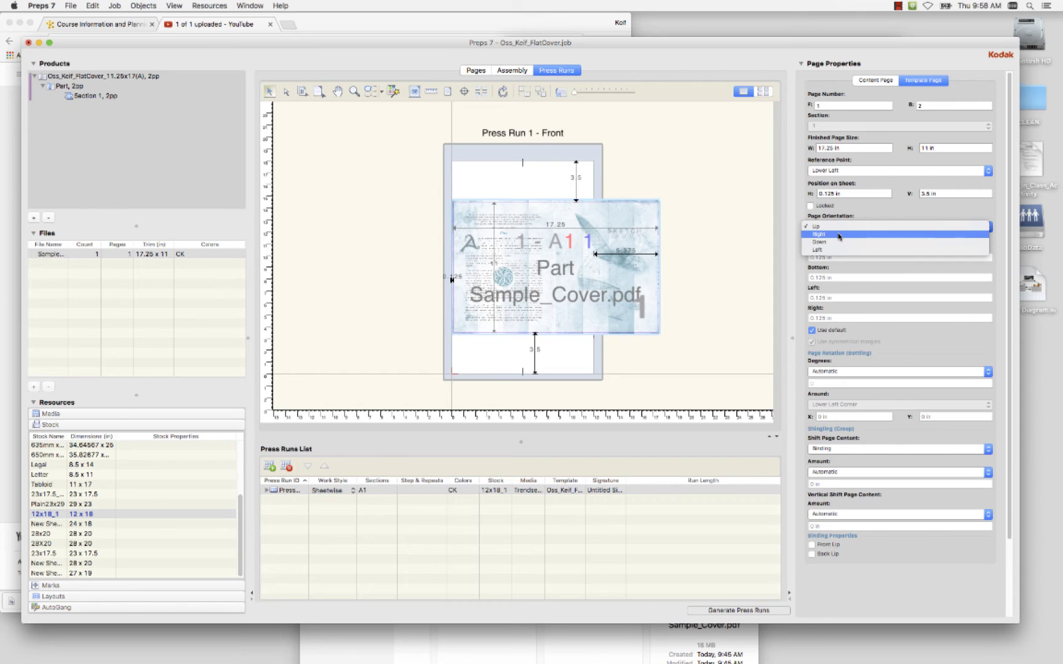
pyautogui.click(839, 235)
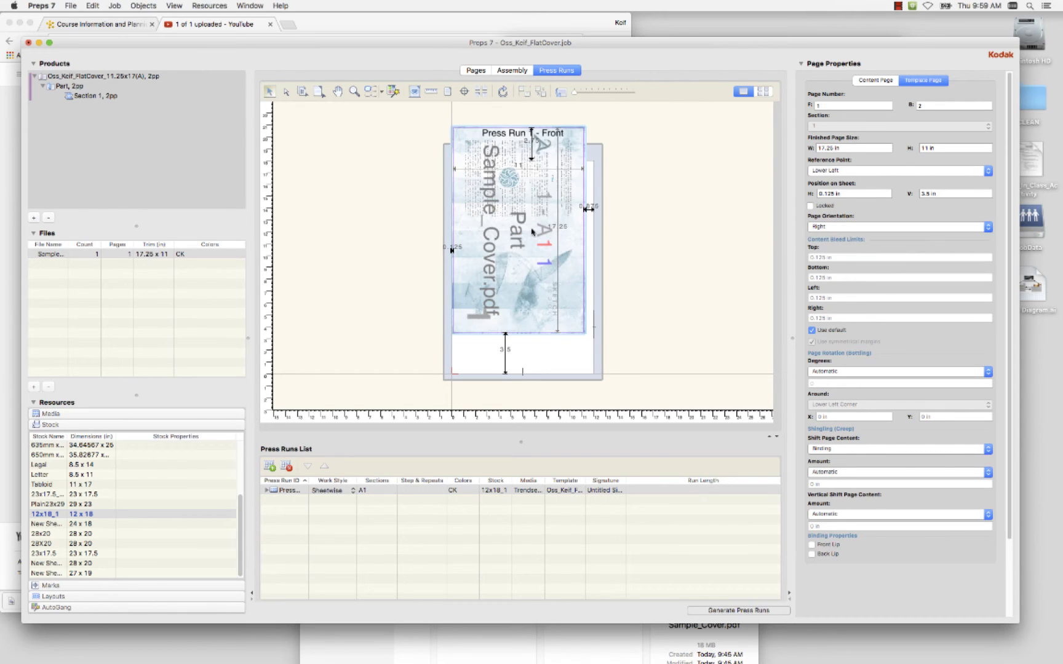
pyautogui.moveTo(530, 229); pyautogui.dragTo(536, 269)
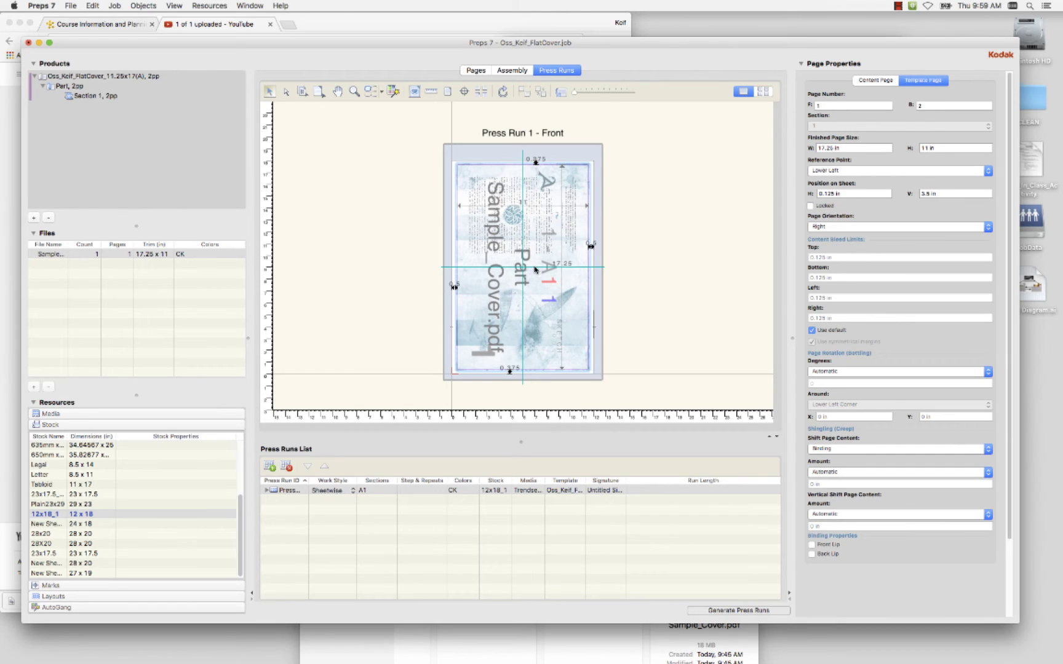
# Review the media, stock, placed-page and product properties for the press run.
pyautogui.scroll(5, 599, 373)
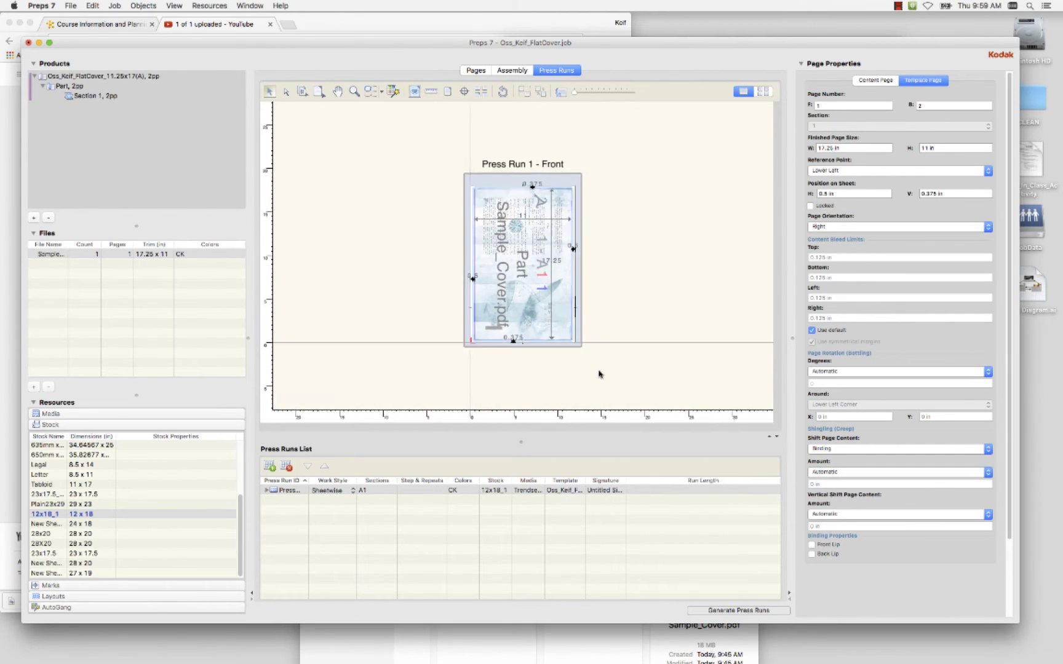
pyautogui.scroll(3, 598, 373)
pyautogui.click(532, 379)
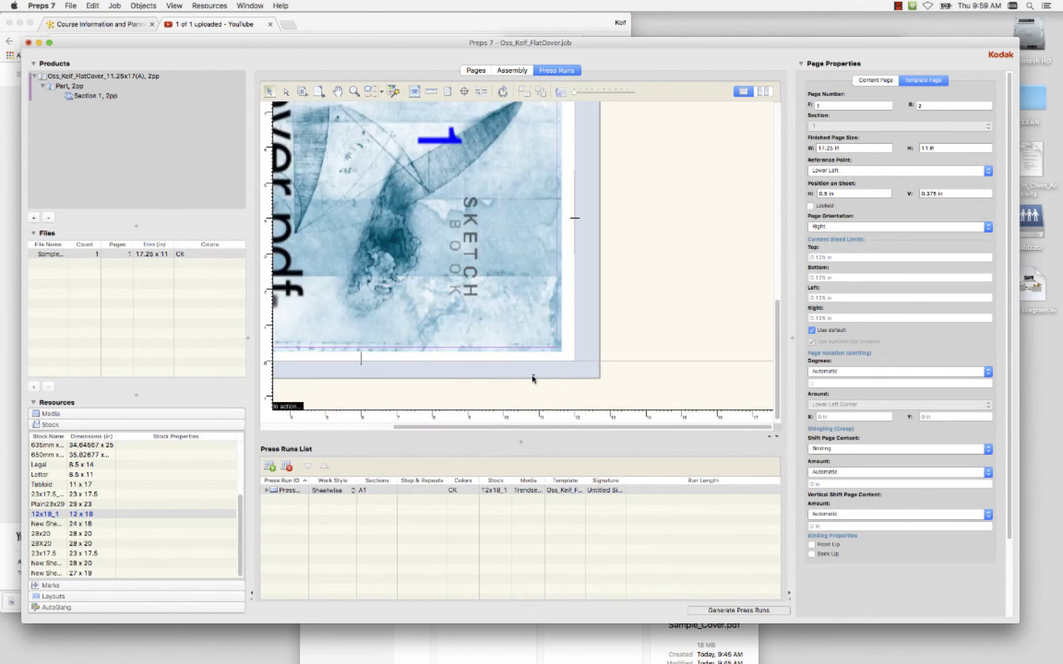
pyautogui.click(561, 358)
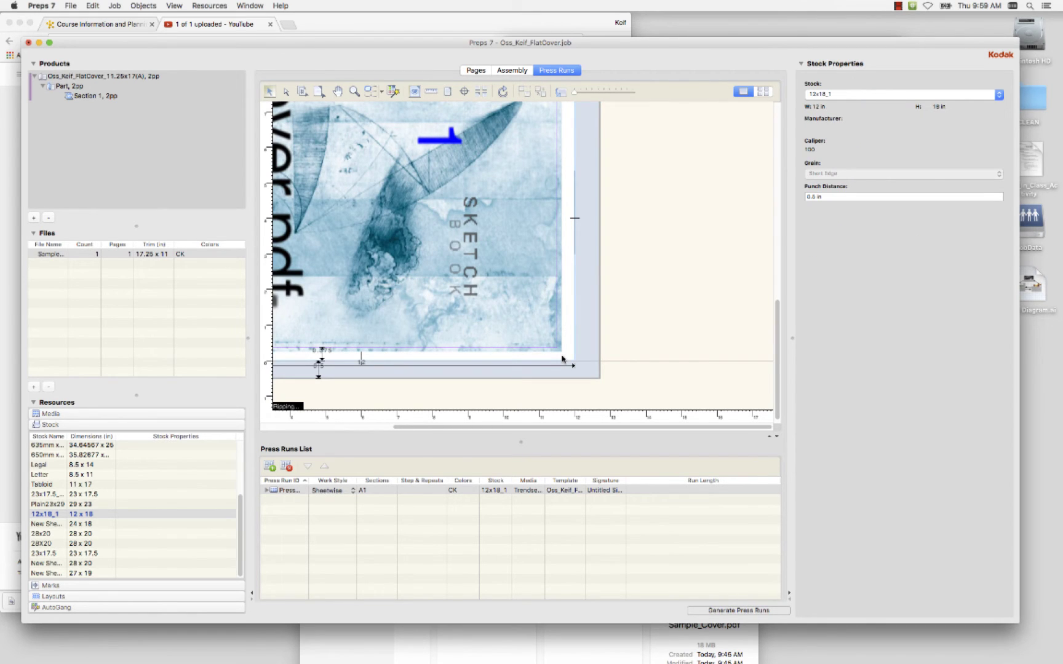
pyautogui.click(503, 298)
pyautogui.moveTo(776, 356); pyautogui.dragTo(771, 320)
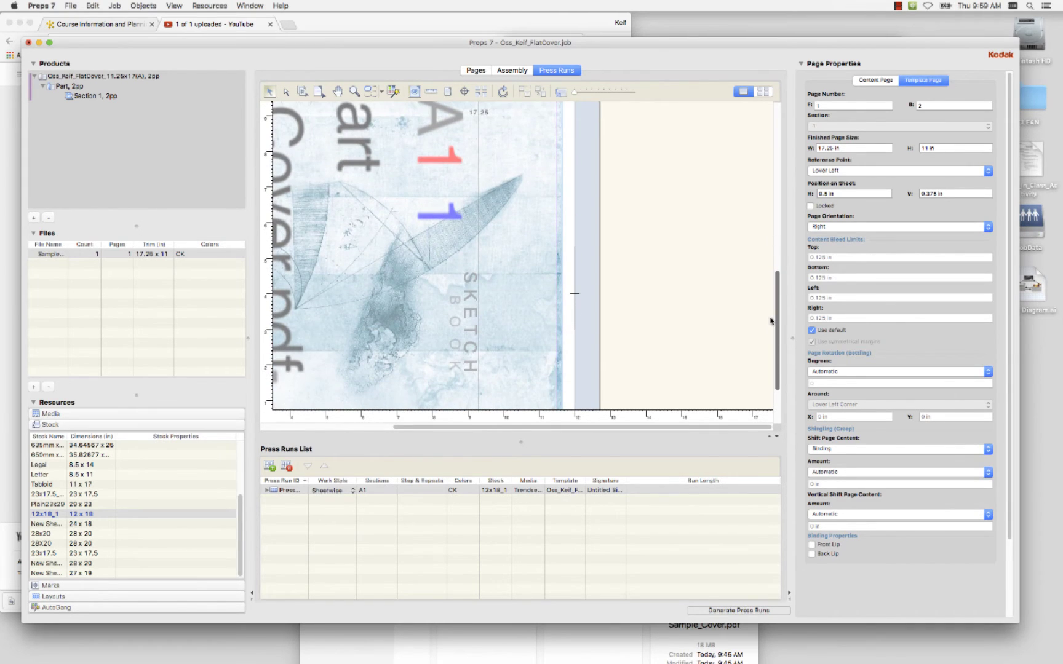
pyautogui.click(87, 77)
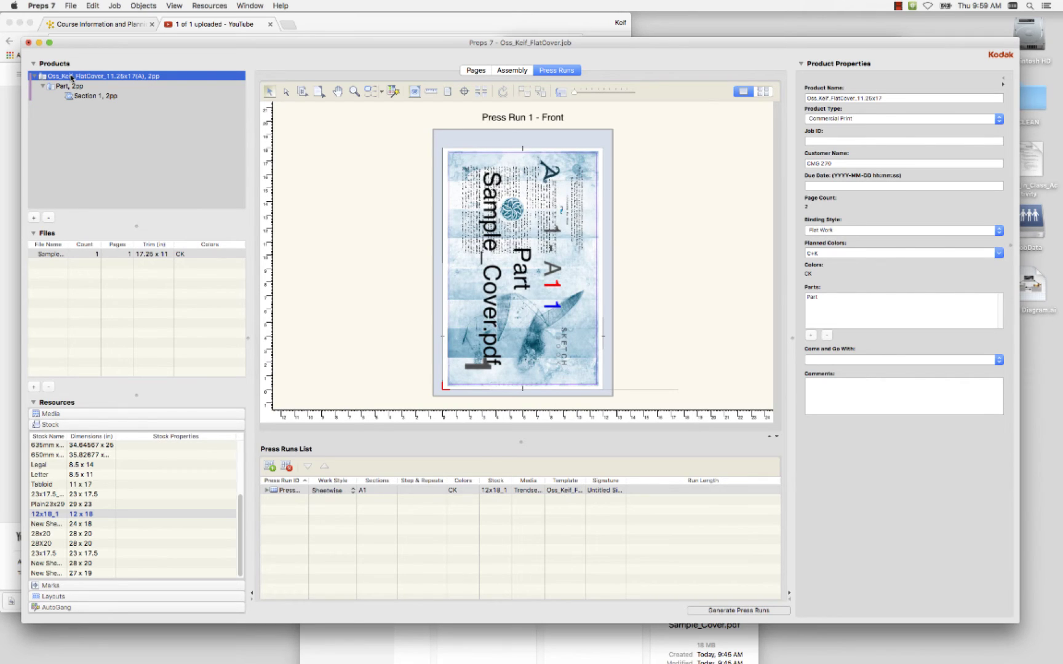
pyautogui.click(64, 588)
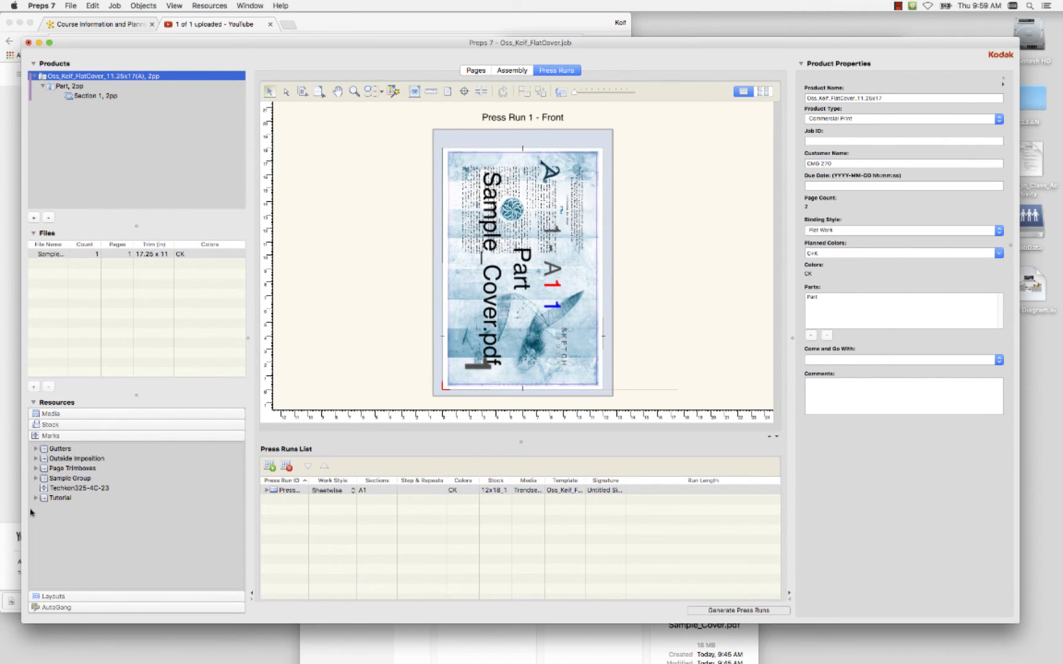
pyautogui.click(36, 498)
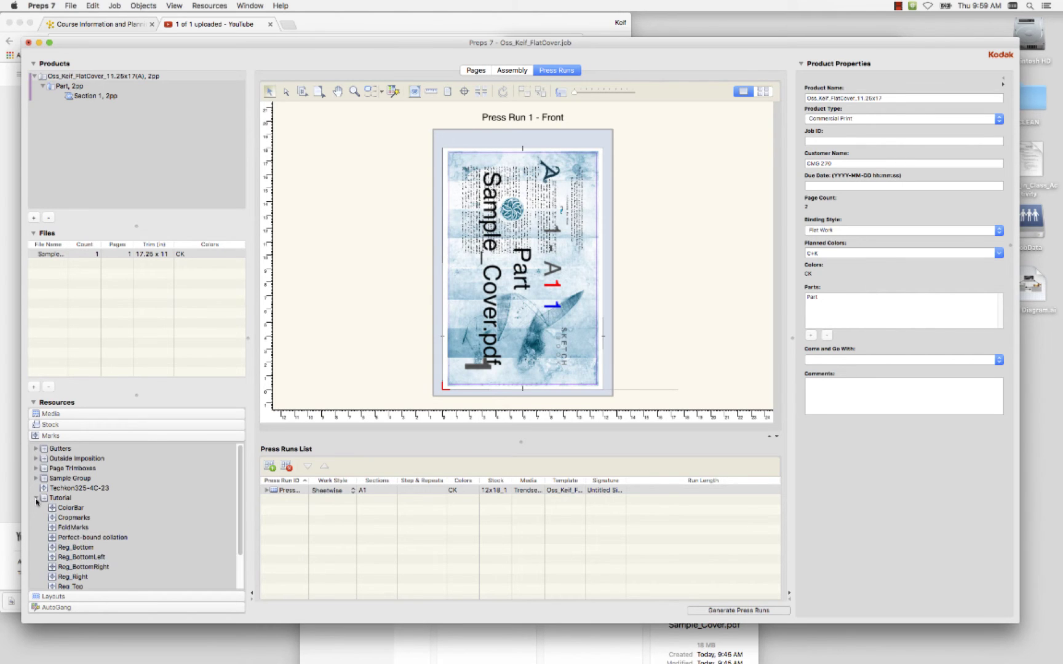
pyautogui.moveTo(239, 503); pyautogui.dragTo(238, 535)
pyautogui.scroll(2, 238, 537)
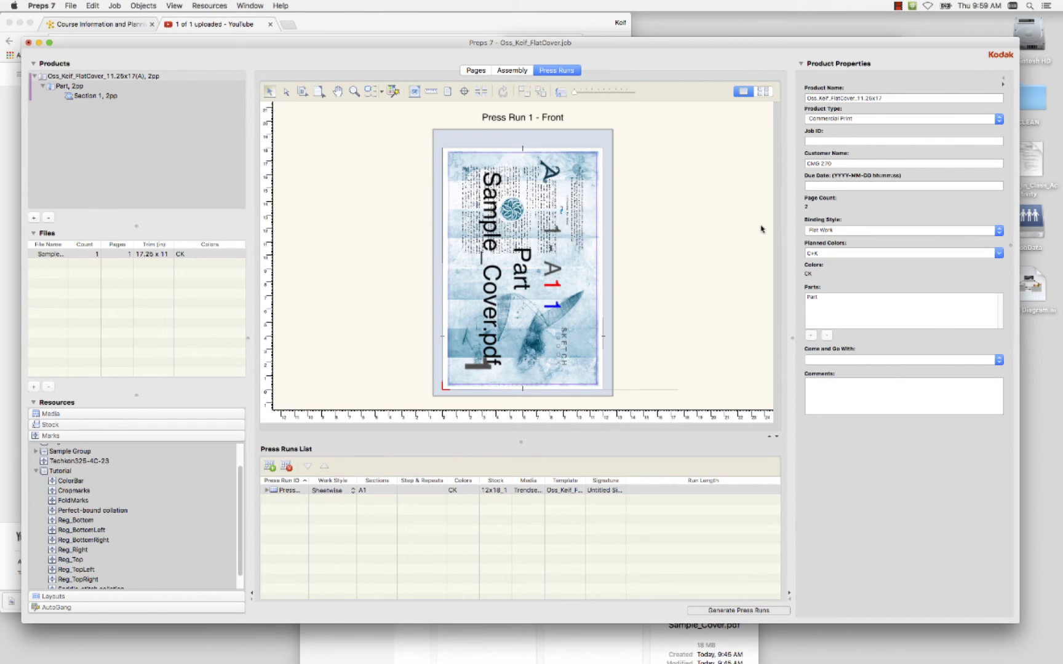
pyautogui.click(61, 491)
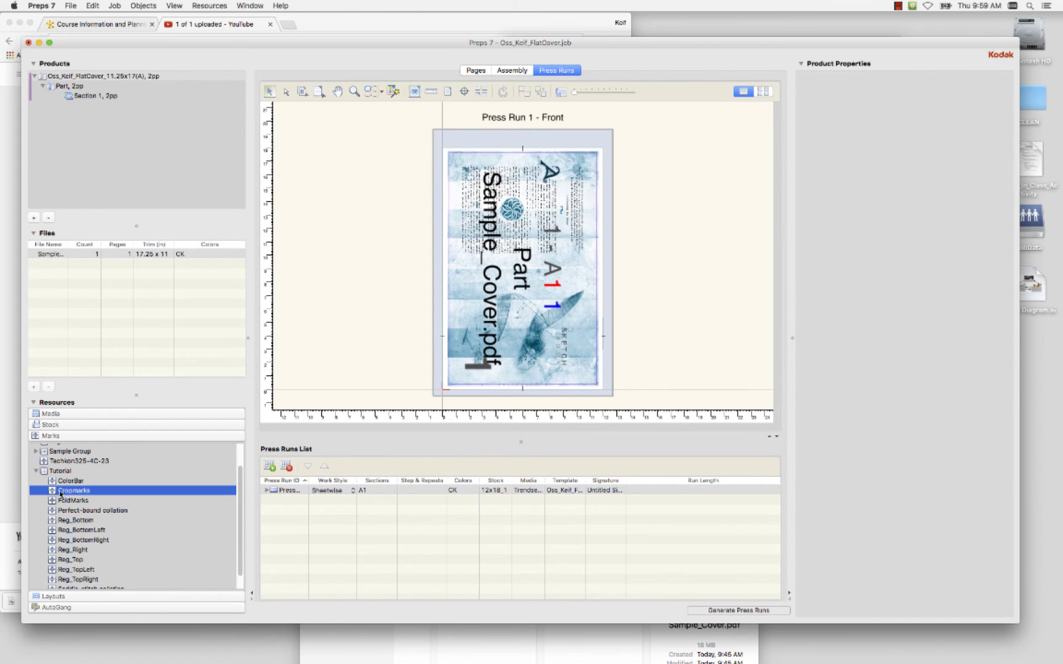
pyautogui.doubleClick(61, 491)
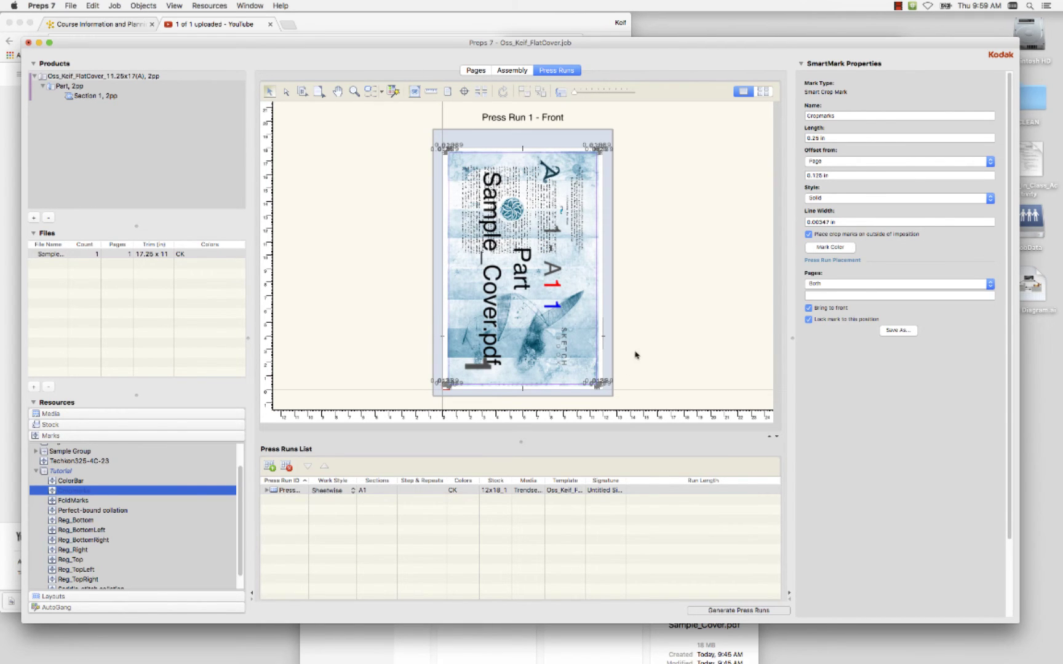
pyautogui.scroll(-3, 636, 355)
pyautogui.scroll(8, 555, 349)
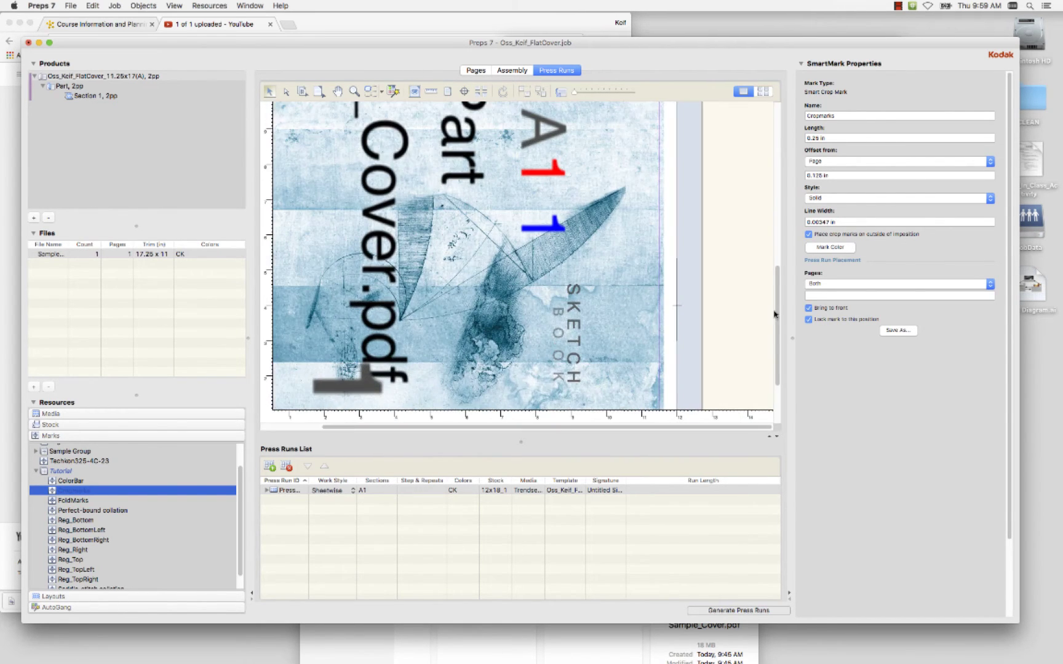
pyautogui.moveTo(778, 314); pyautogui.dragTo(778, 351)
pyautogui.scroll(1, 710, 337)
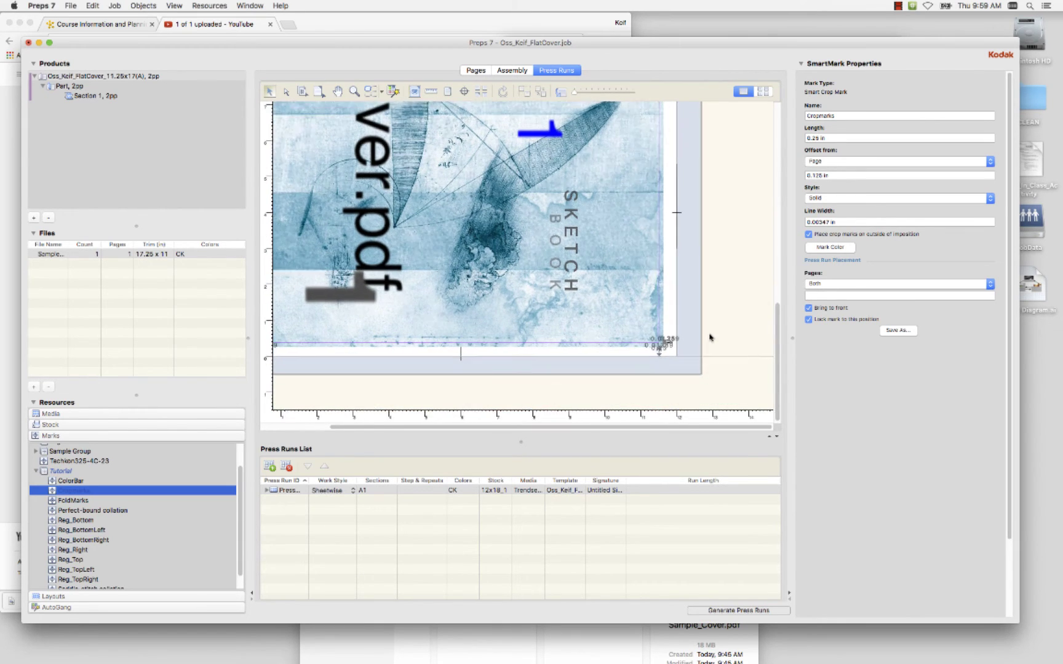
pyautogui.scroll(3, 710, 337)
pyautogui.click(705, 337)
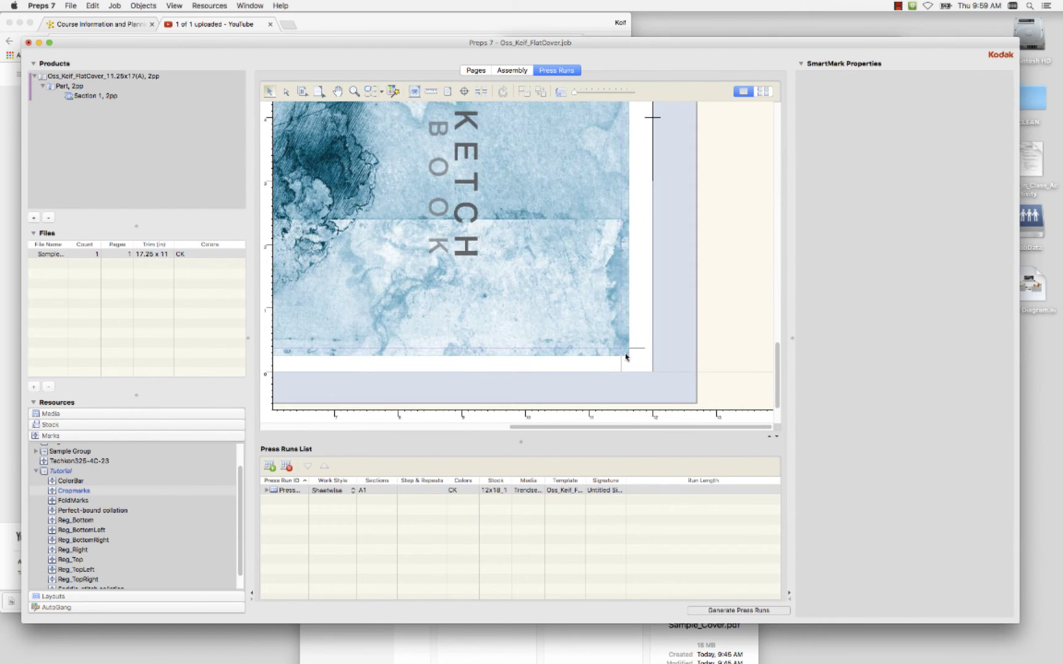
pyautogui.scroll(5, 626, 356)
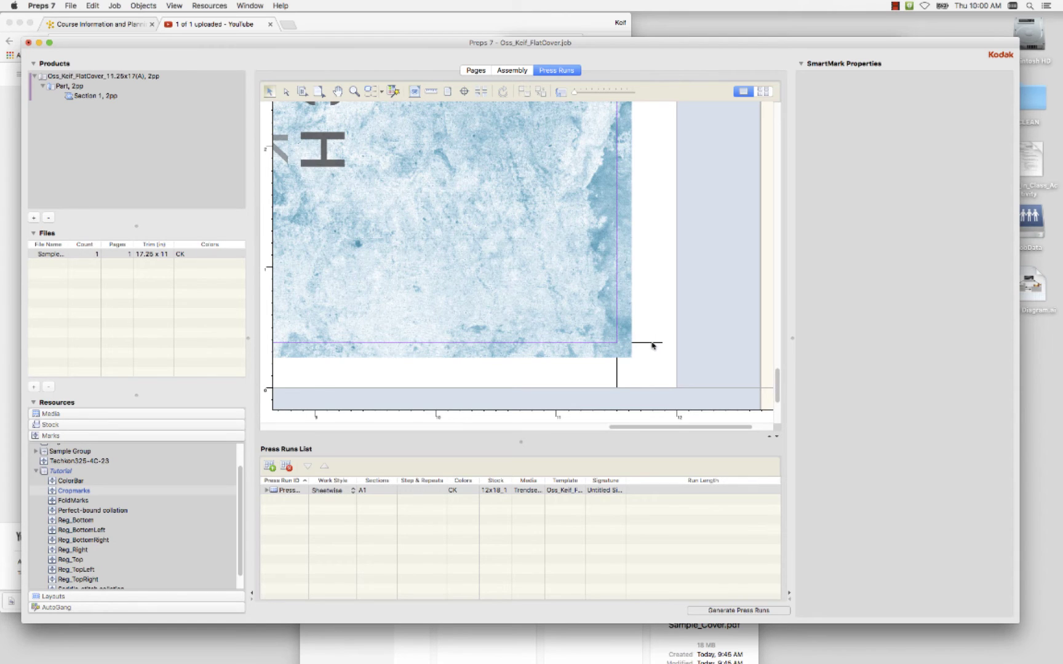
pyautogui.moveTo(618, 428); pyautogui.dragTo(351, 426)
pyautogui.moveTo(776, 398); pyautogui.dragTo(776, 161)
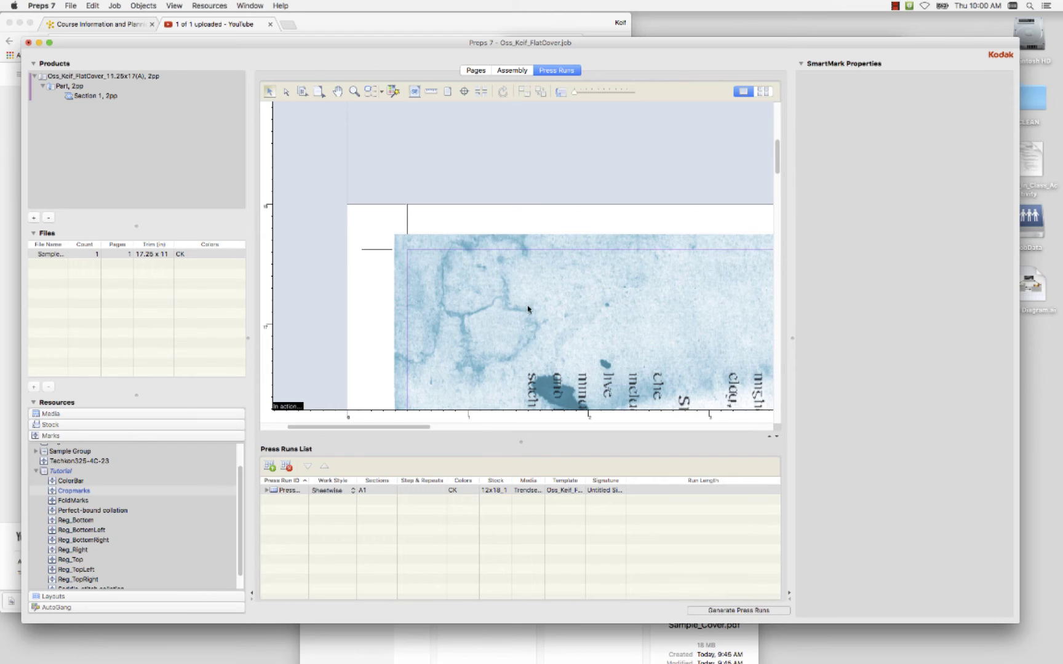
pyautogui.scroll(2, 548, 308)
pyautogui.scroll(-4, 548, 307)
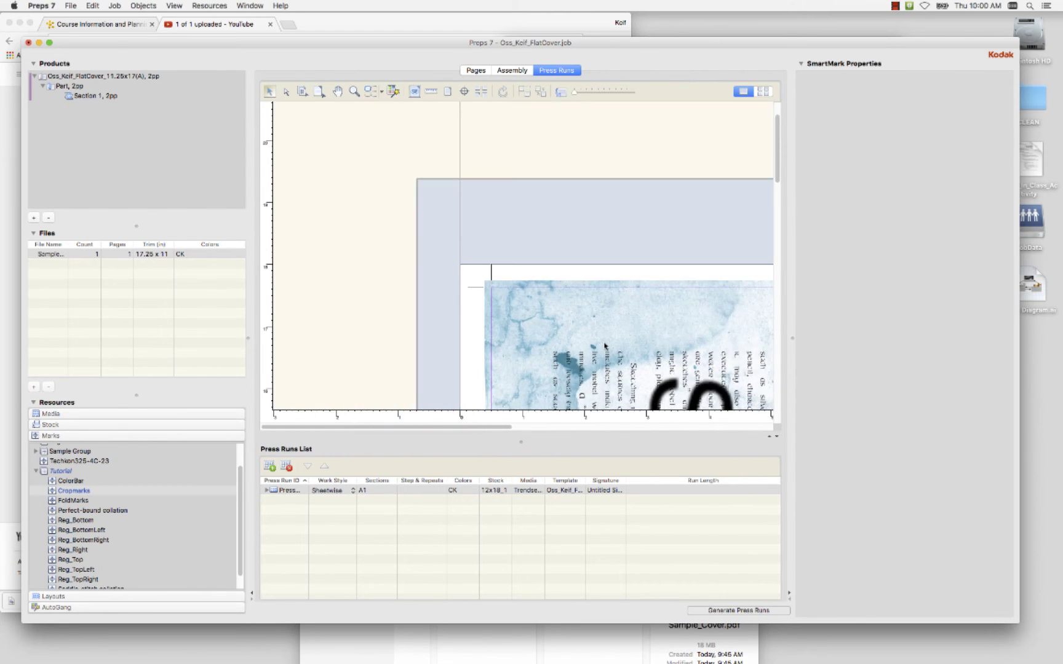
pyautogui.moveTo(560, 430); pyautogui.dragTo(624, 432)
pyautogui.scroll(-2, 535, 326)
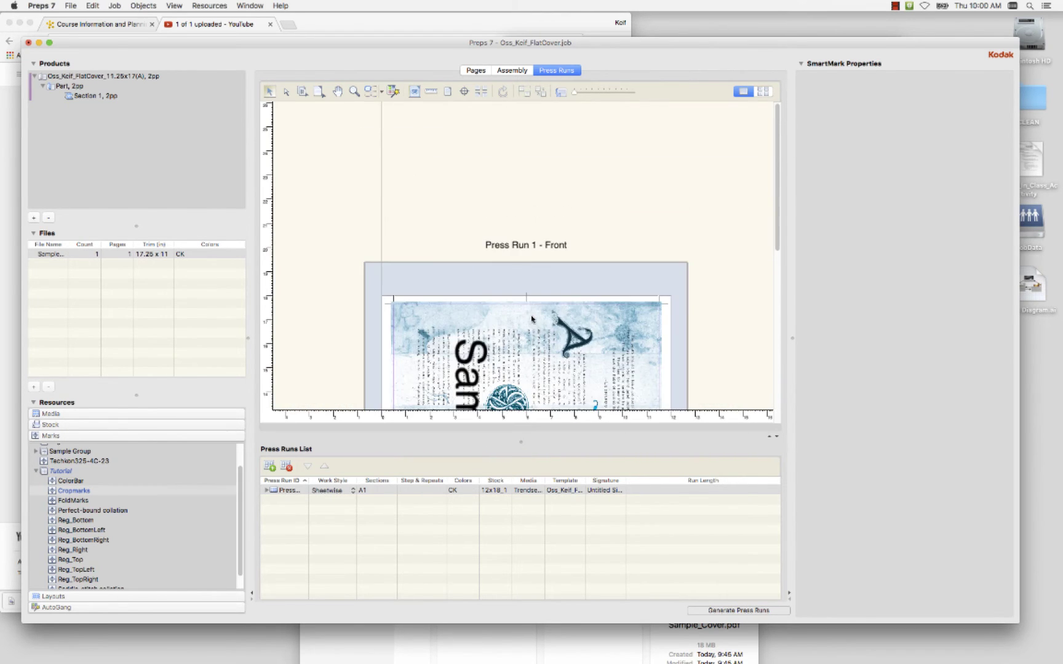
pyautogui.moveTo(779, 187); pyautogui.dragTo(778, 257)
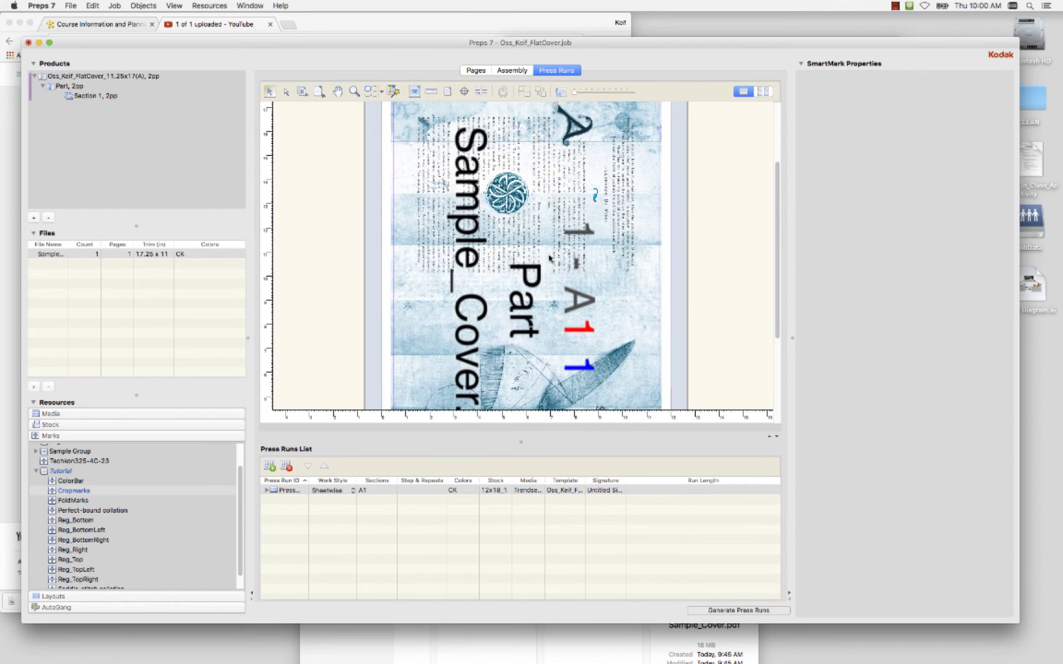
pyautogui.scroll(-3, 523, 258)
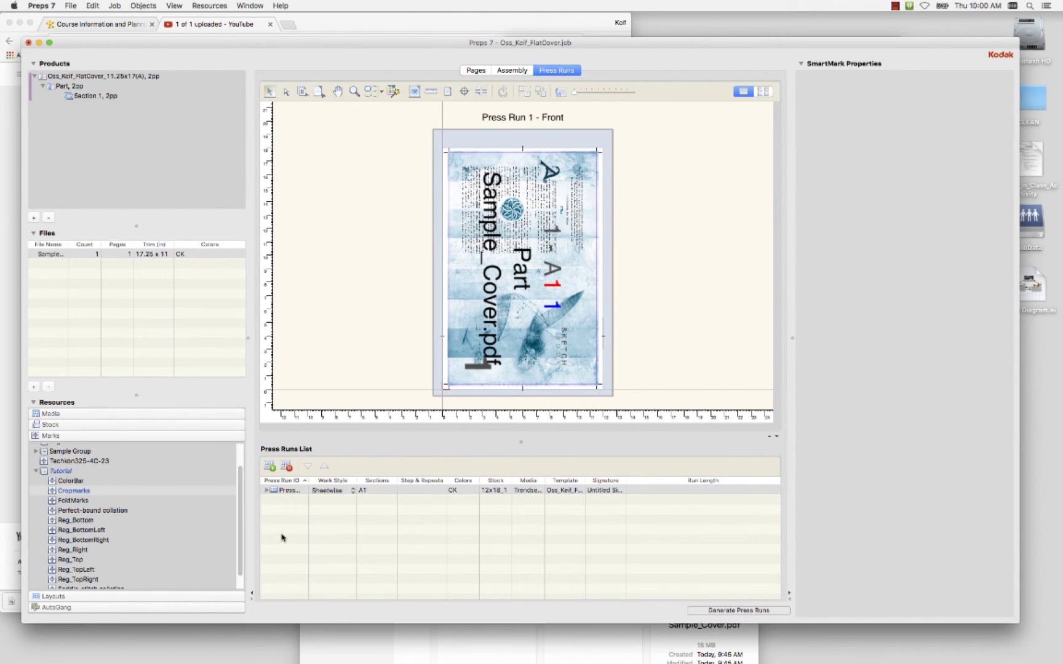
# Find the Reg_TopLeft registration mark in the Marks list and add it to the sheet.
pyautogui.click(72, 501)
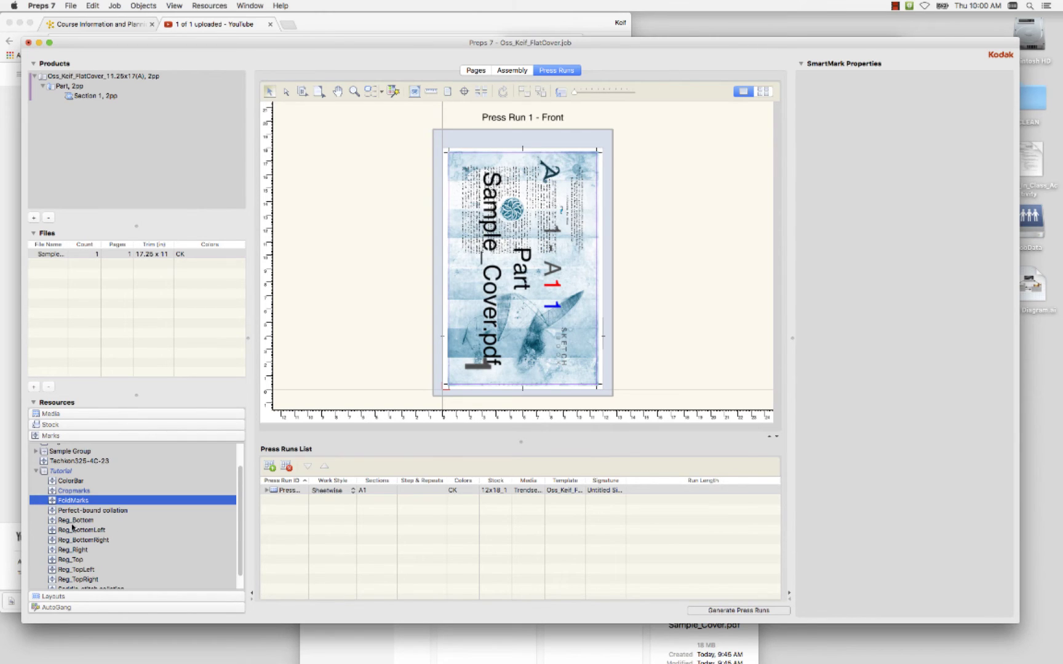
pyautogui.click(68, 522)
pyautogui.scroll(-1, 75, 553)
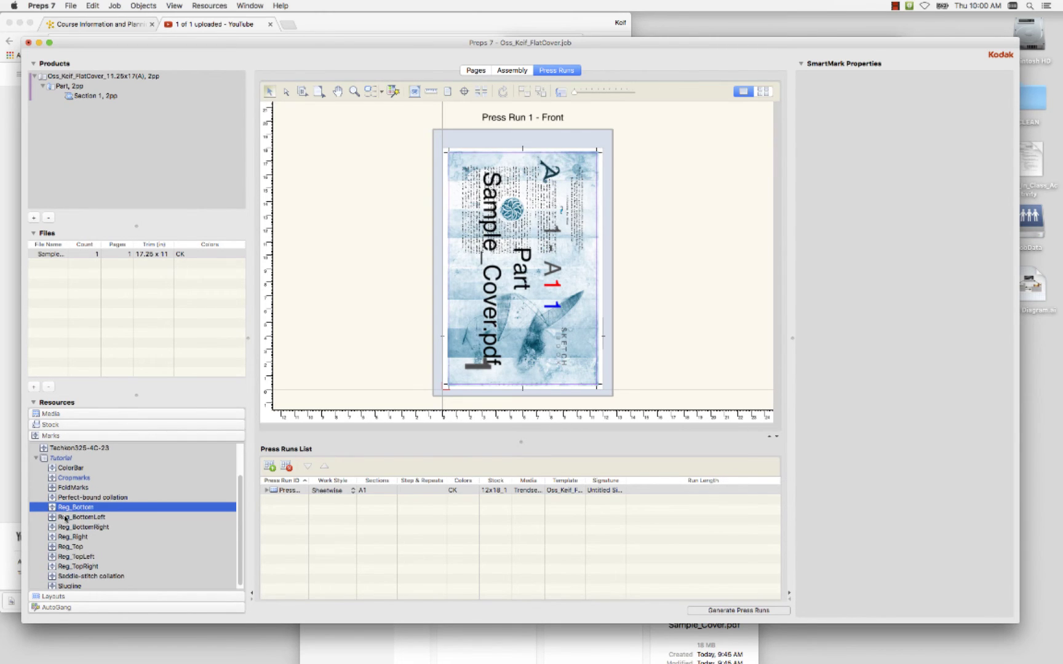
pyautogui.click(65, 559)
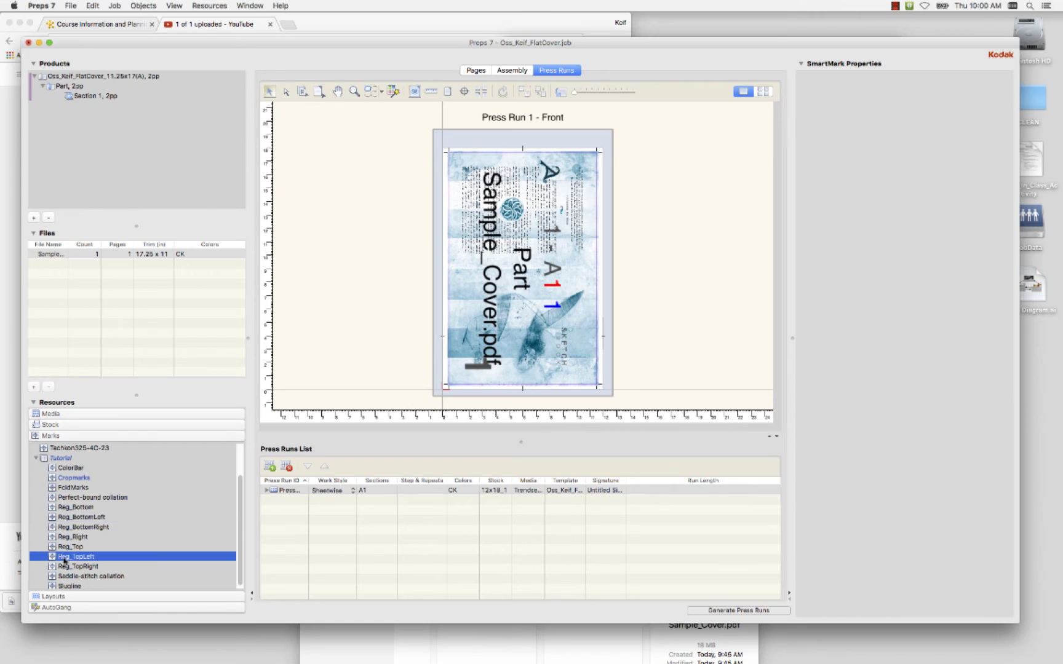
pyautogui.doubleClick(54, 558)
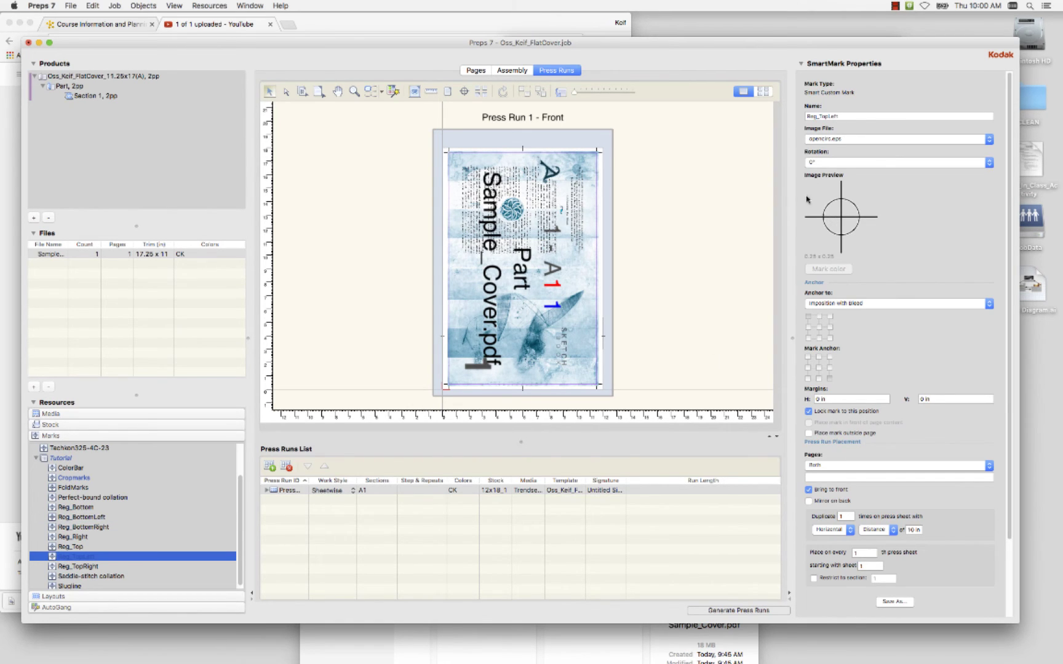
# Anchor Reg_TopLeft to the press sheet and move it to the sheet's top-left corner.
pyautogui.scroll(-1, 438, 155)
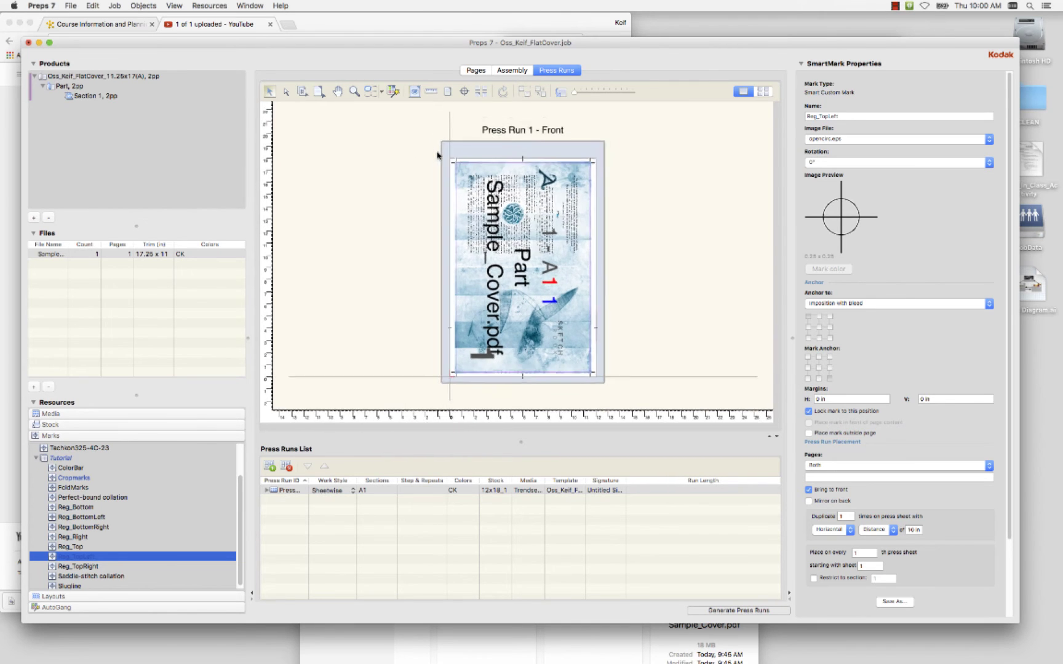
pyautogui.scroll(3, 437, 156)
pyautogui.scroll(5, 437, 155)
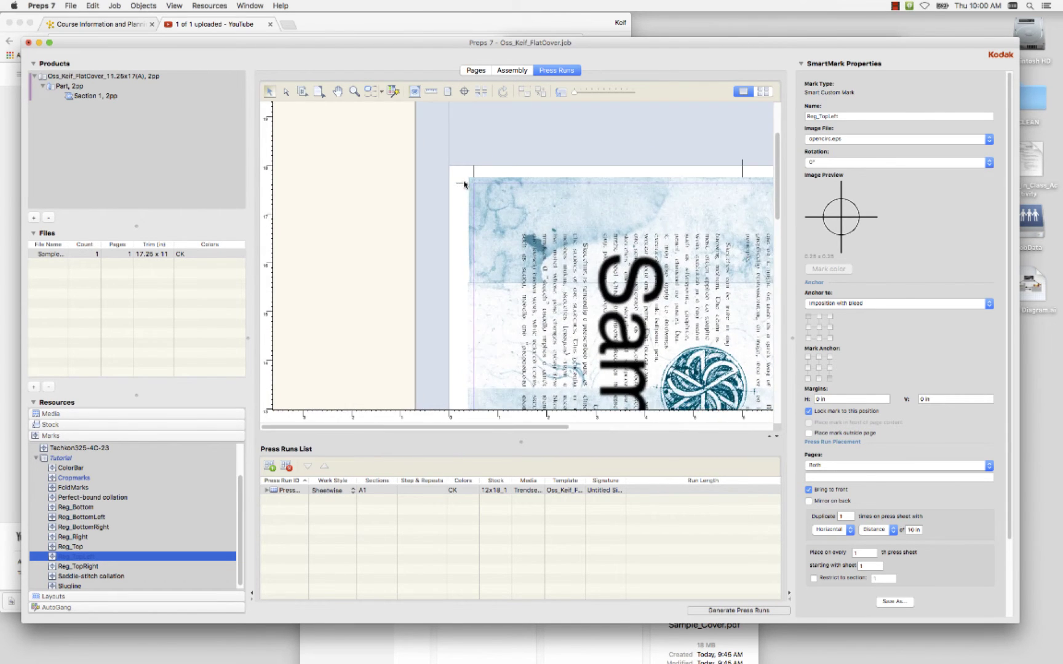
pyautogui.scroll(4, 469, 182)
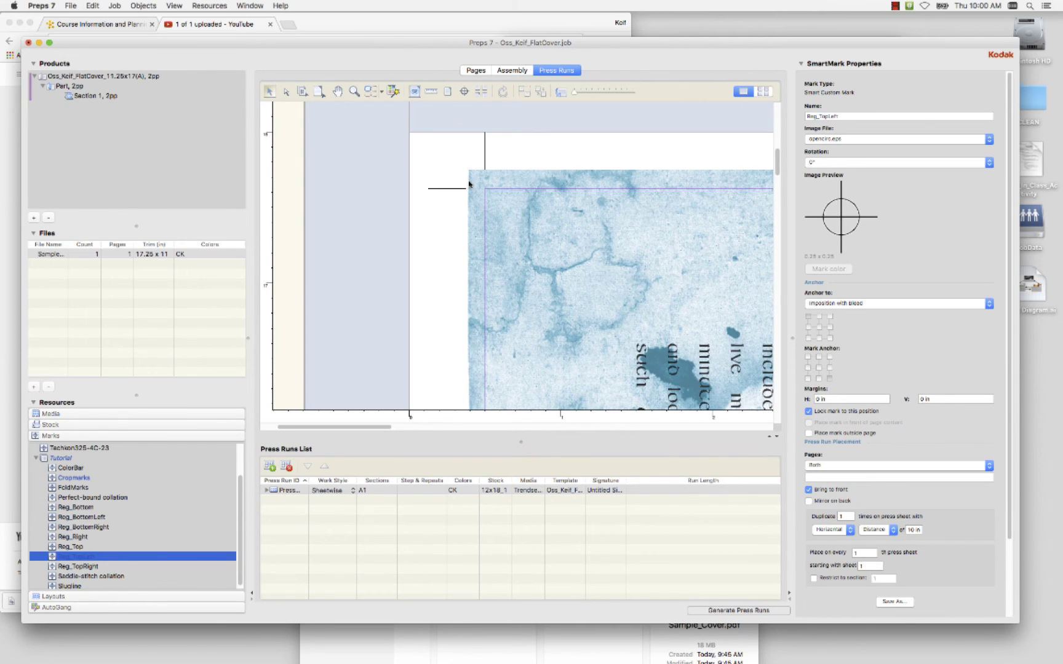
pyautogui.click(830, 304)
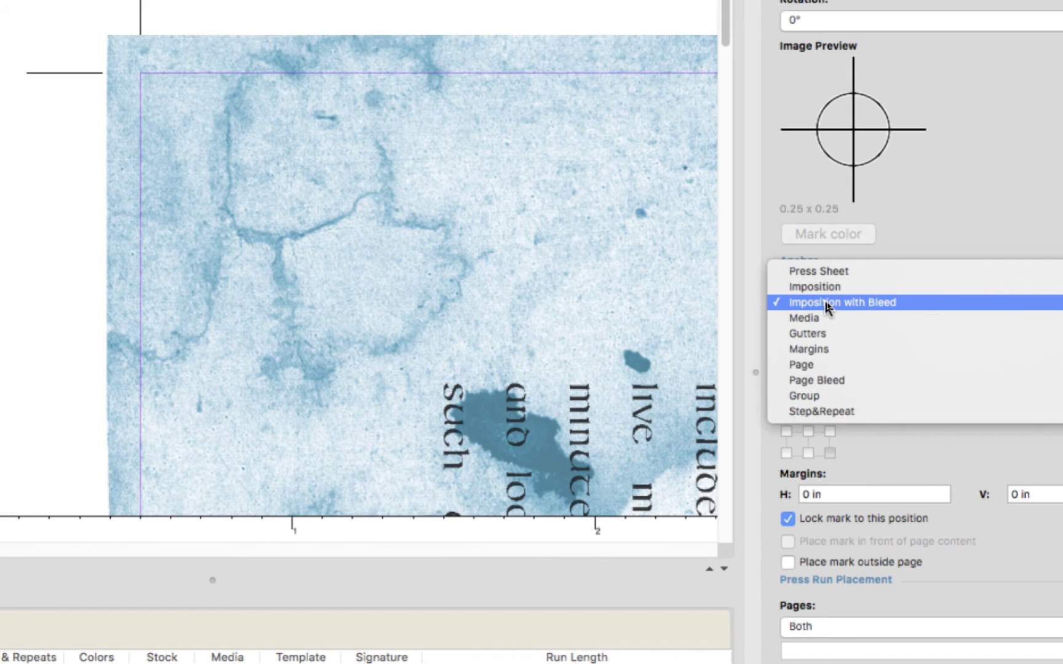
pyautogui.click(814, 270)
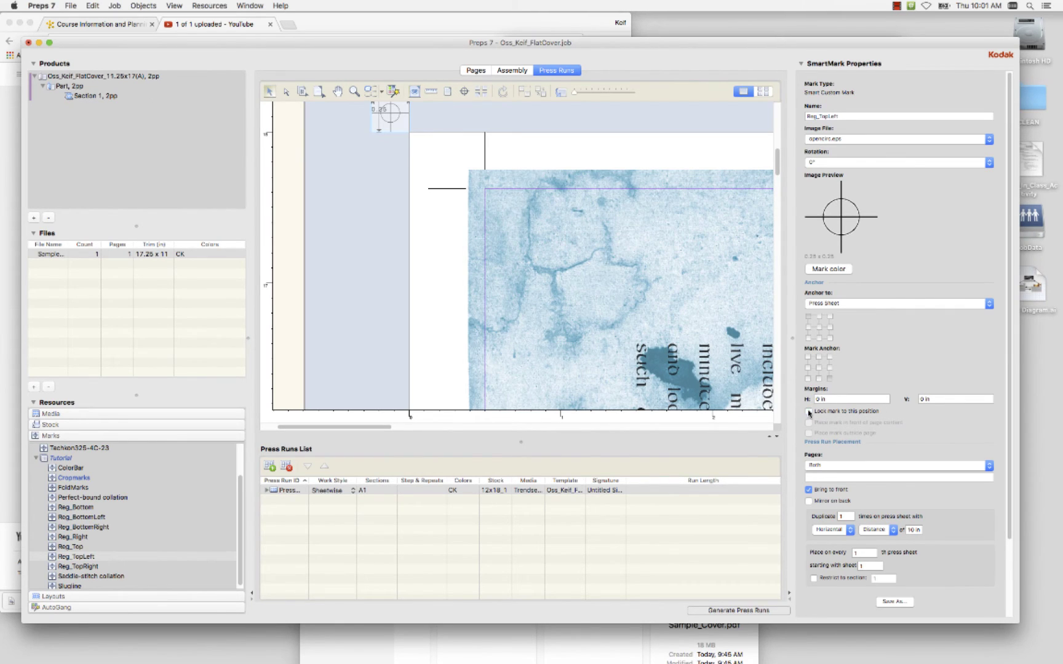
pyautogui.moveTo(390, 114); pyautogui.dragTo(447, 169)
# Select the Reg_TopLeft registration mark on the sheet.
pyautogui.click(448, 237)
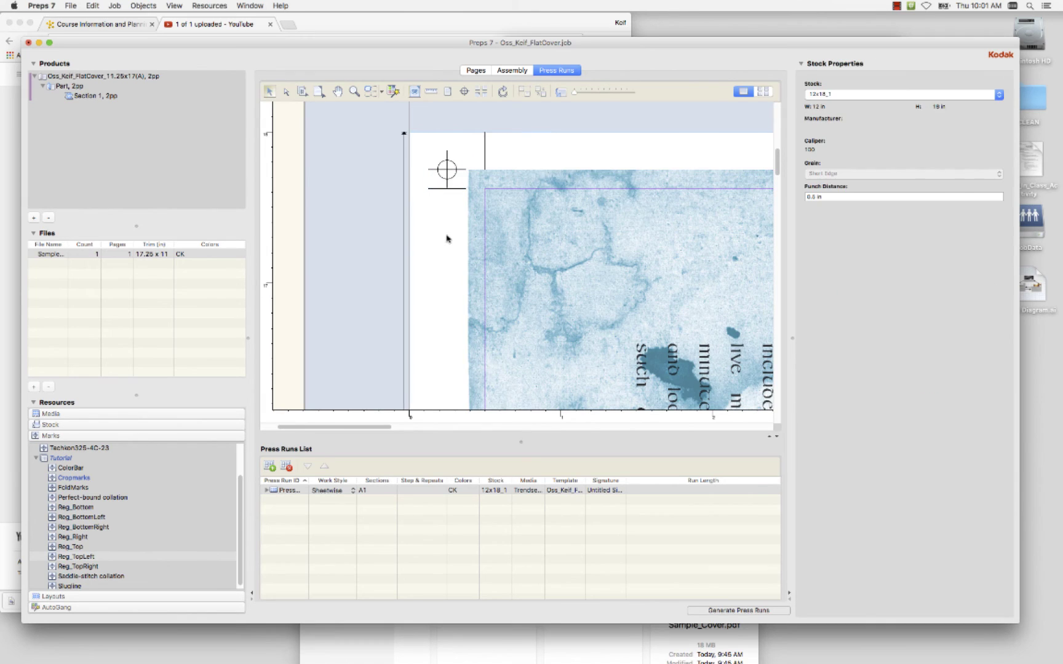
pyautogui.click(447, 171)
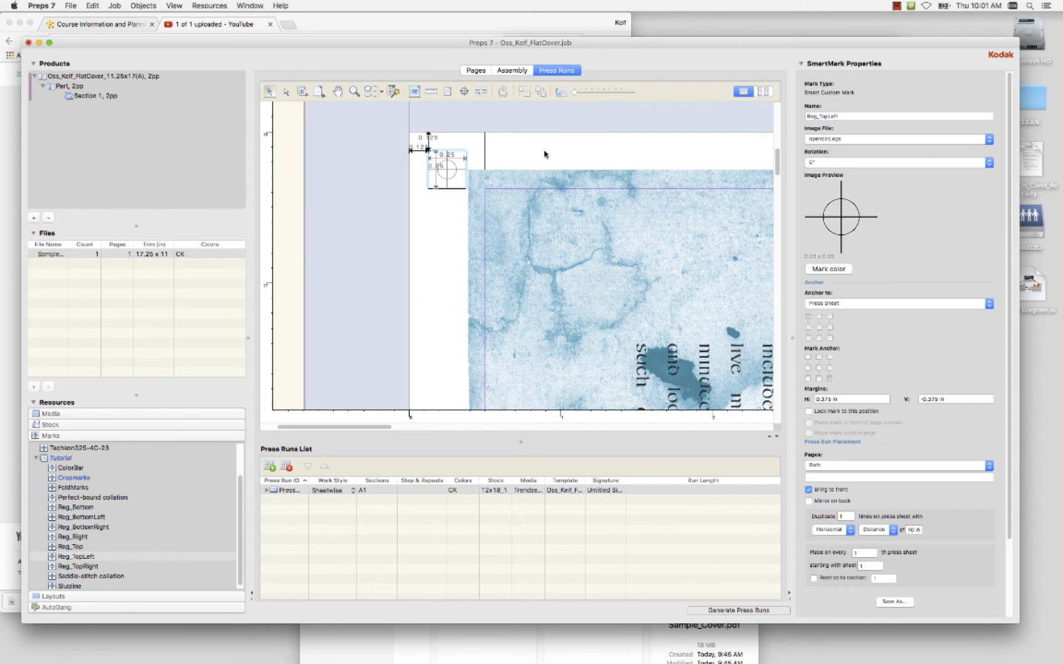
pyautogui.click(436, 229)
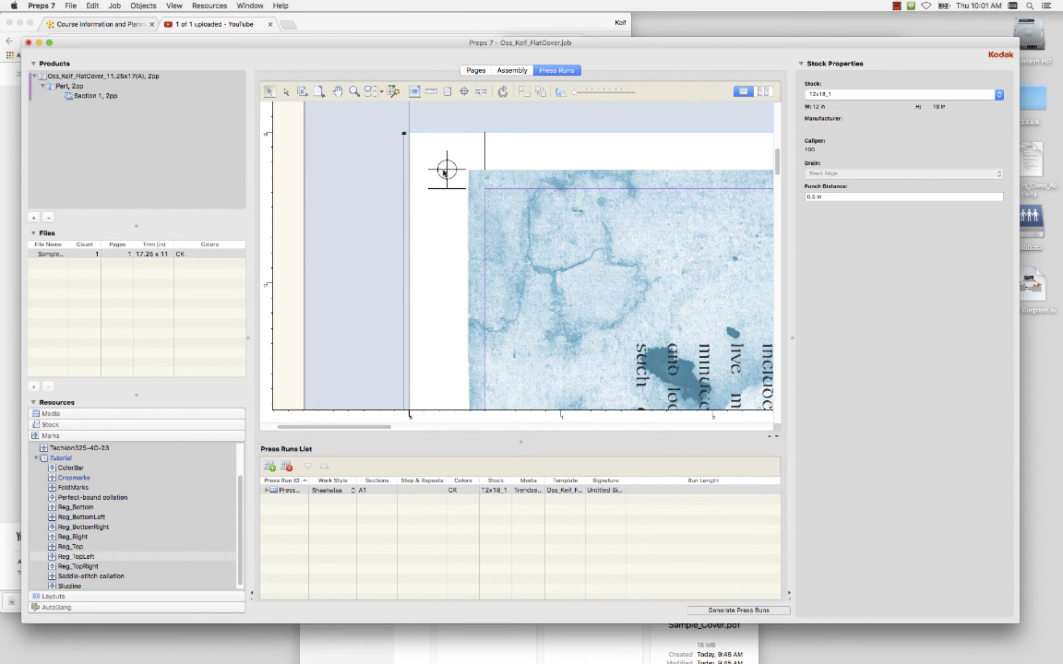
pyautogui.click(444, 172)
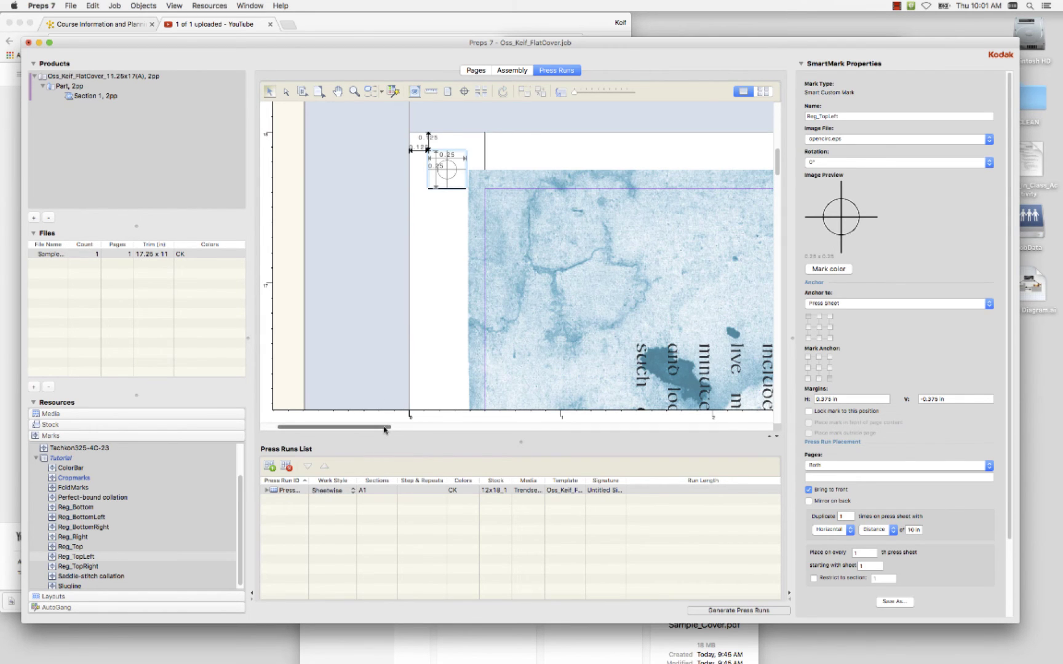
pyautogui.moveTo(384, 429); pyautogui.dragTo(403, 430)
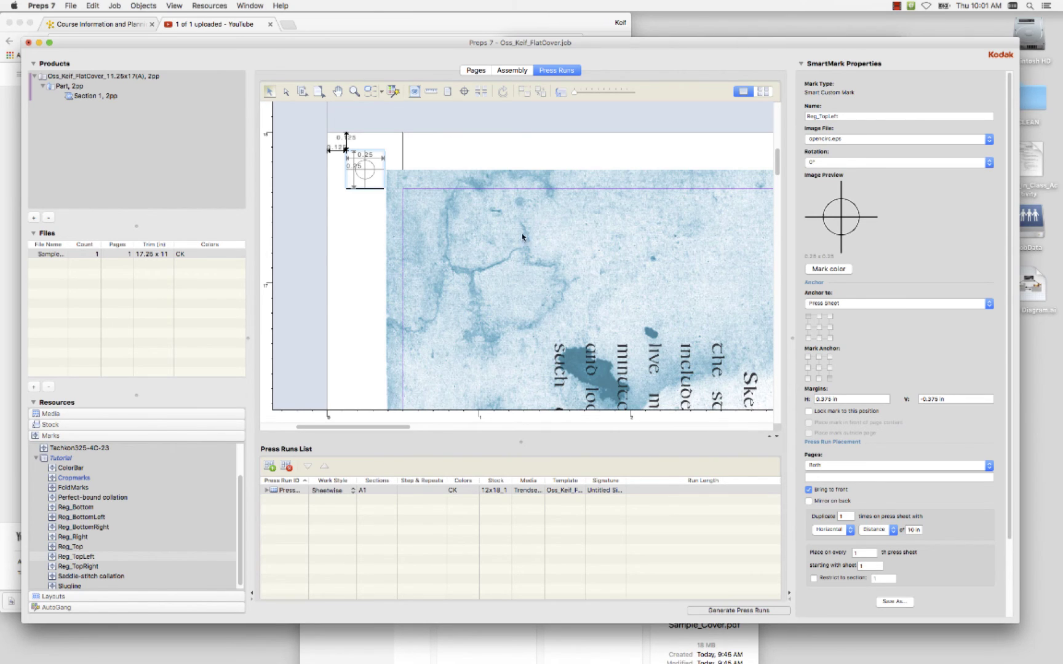
# Duplicate the mark 2 times horizontally, adjust the 10 in distance, and check the top-right corner.
pyautogui.doubleClick(840, 516)
pyautogui.write('2')
pyautogui.click(913, 529)
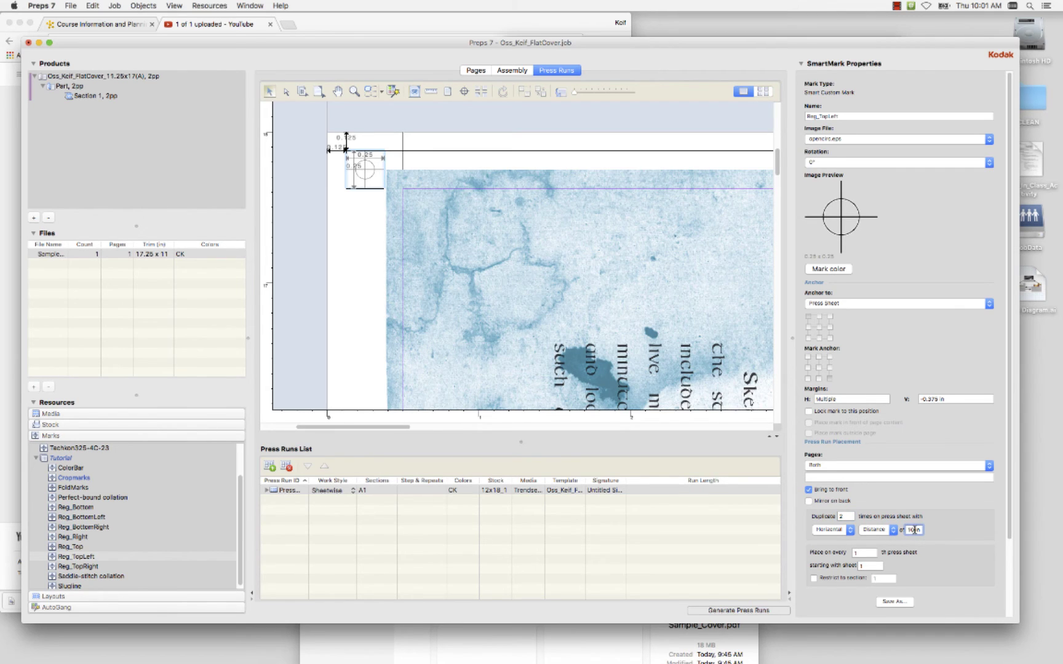
pyautogui.moveTo(915, 529); pyautogui.dragTo(904, 529)
pyautogui.click(845, 517)
pyautogui.moveTo(367, 433); pyautogui.dragTo(712, 437)
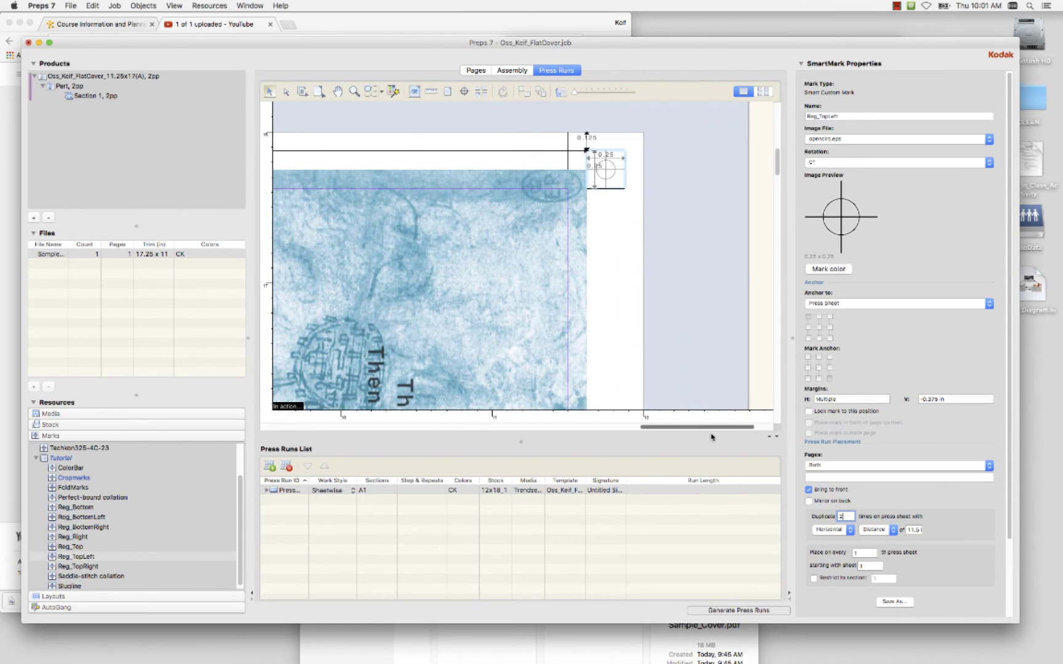
pyautogui.click(623, 217)
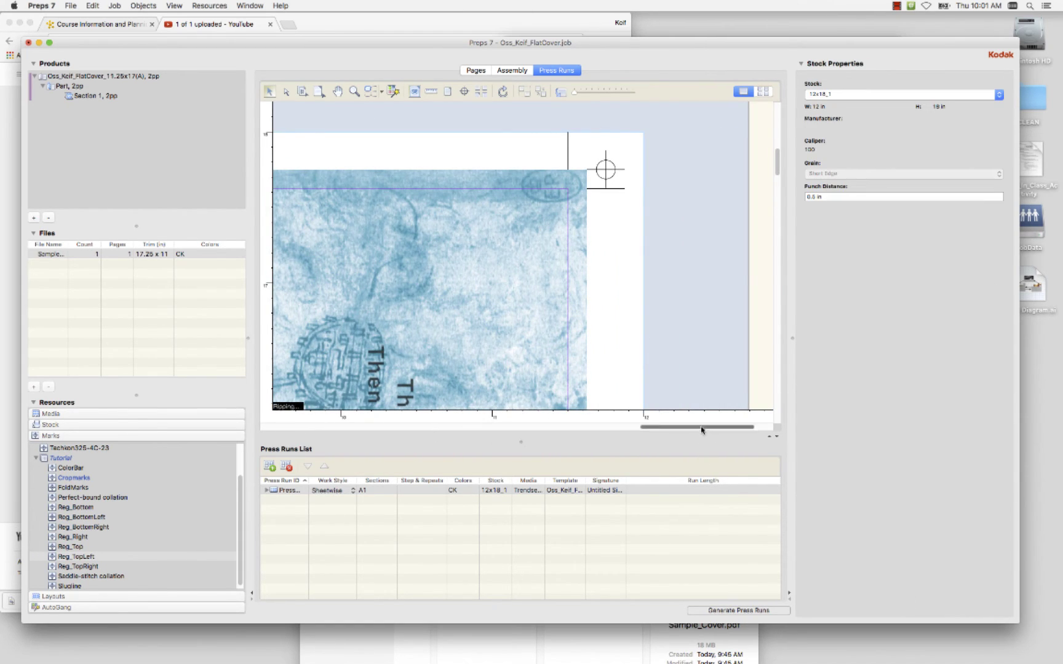
pyautogui.moveTo(702, 429); pyautogui.dragTo(366, 419)
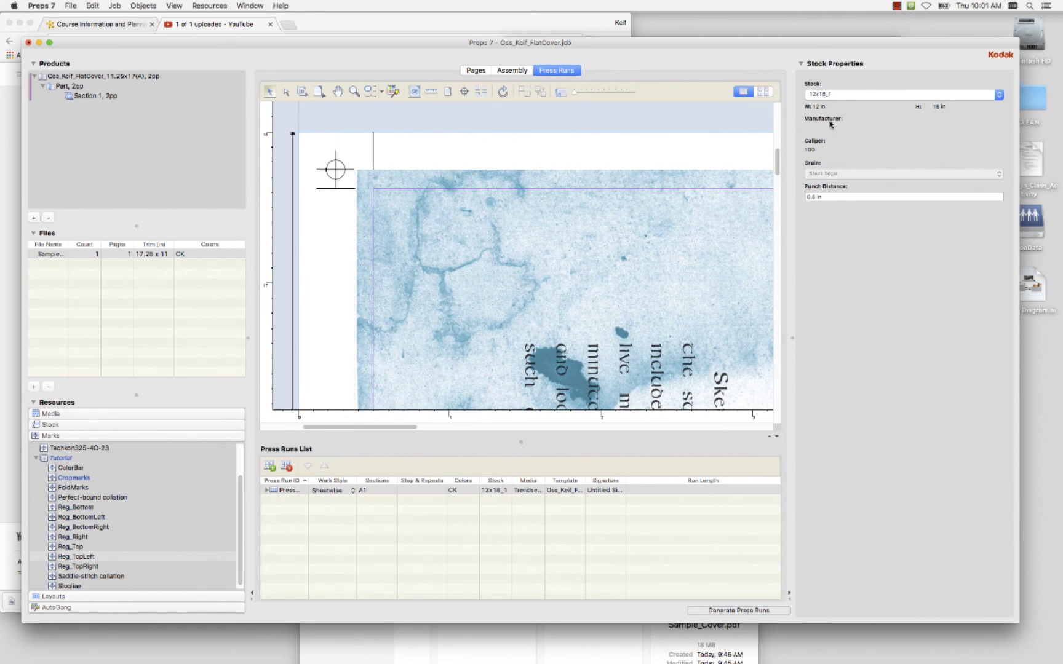
pyautogui.moveTo(778, 157); pyautogui.dragTo(782, 402)
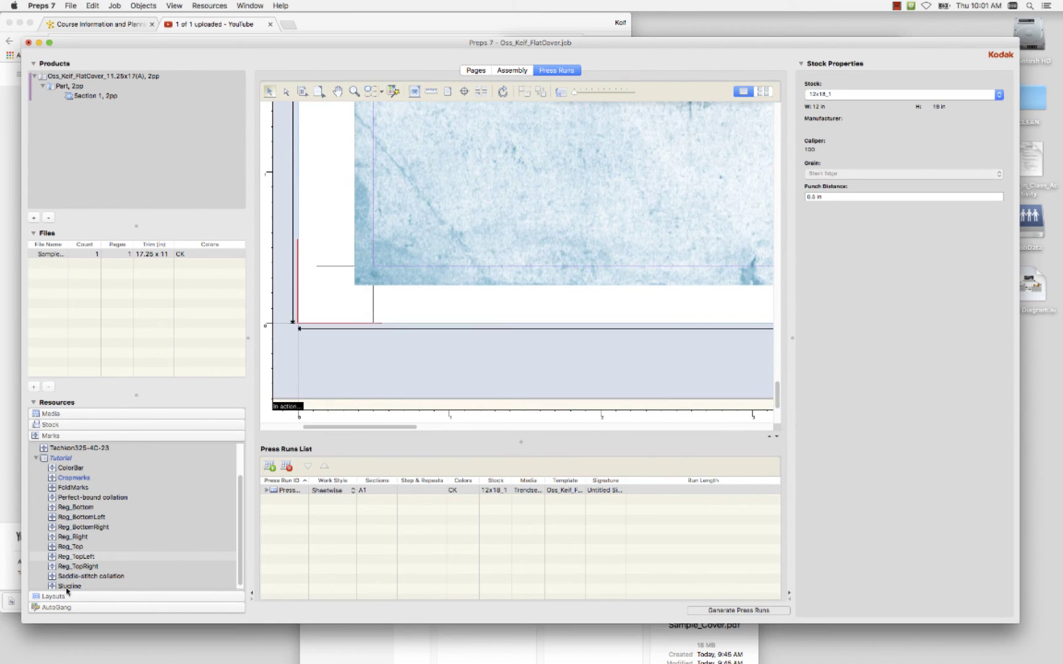
# Anchor Reg_BottomLeft to the press sheet, unlock it, and move it to the lower-left trim corner.
pyautogui.click(54, 519)
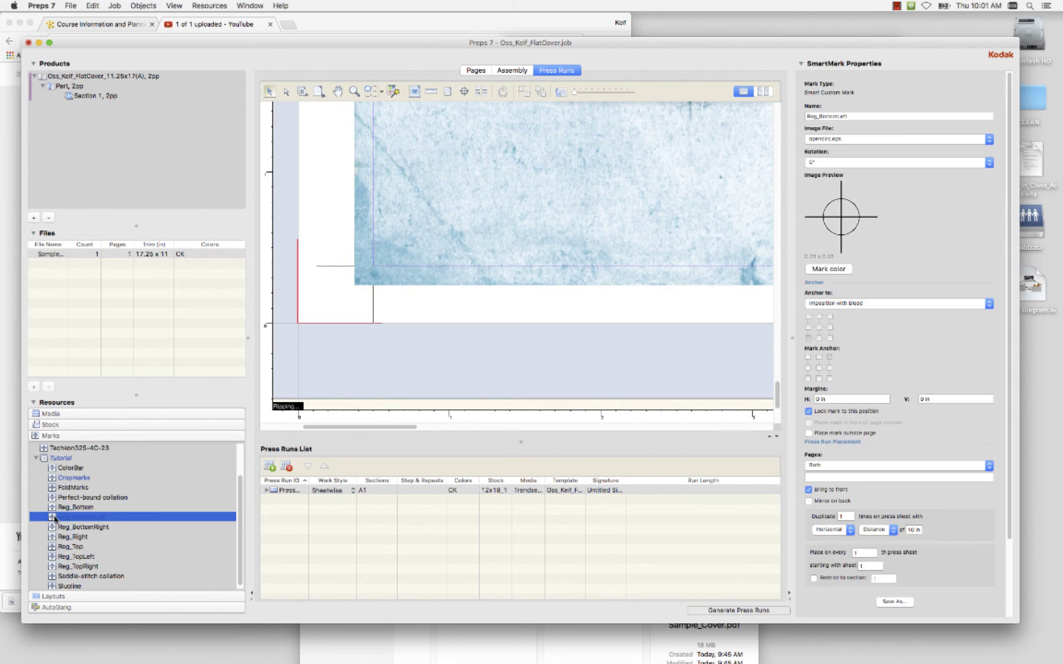
pyautogui.click(840, 302)
pyautogui.click(836, 289)
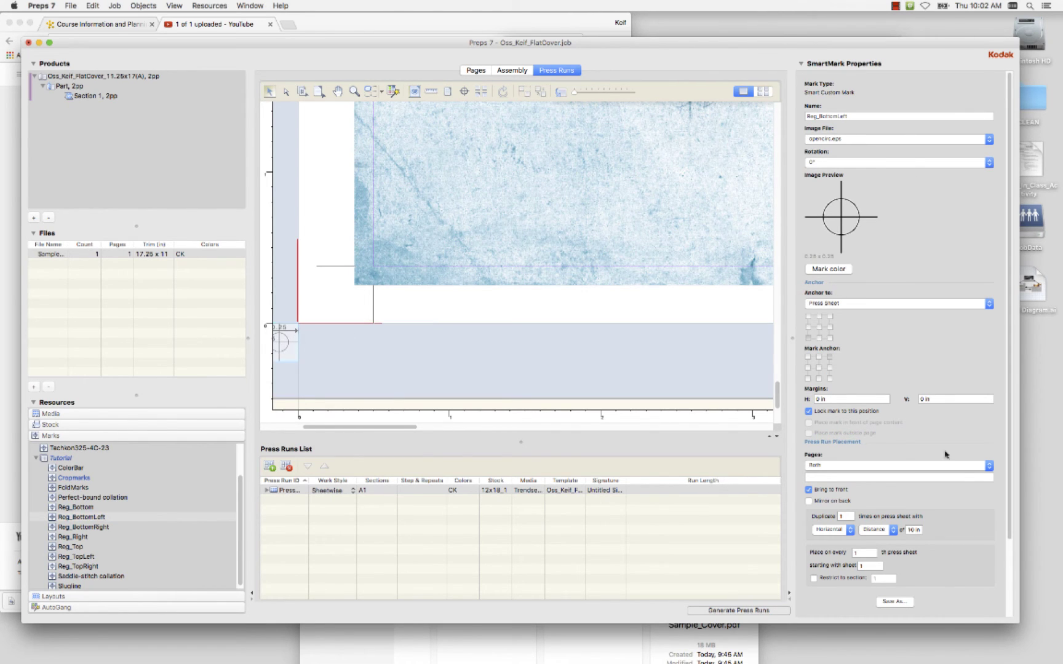
pyautogui.click(809, 413)
pyautogui.moveTo(280, 346); pyautogui.dragTo(343, 295)
pyautogui.moveTo(781, 397)
pyautogui.mouseDown()
pyautogui.moveTo(779, 153)
pyautogui.moveTo(779, 409)
pyautogui.moveTo(780, 391)
pyautogui.mouseUp()
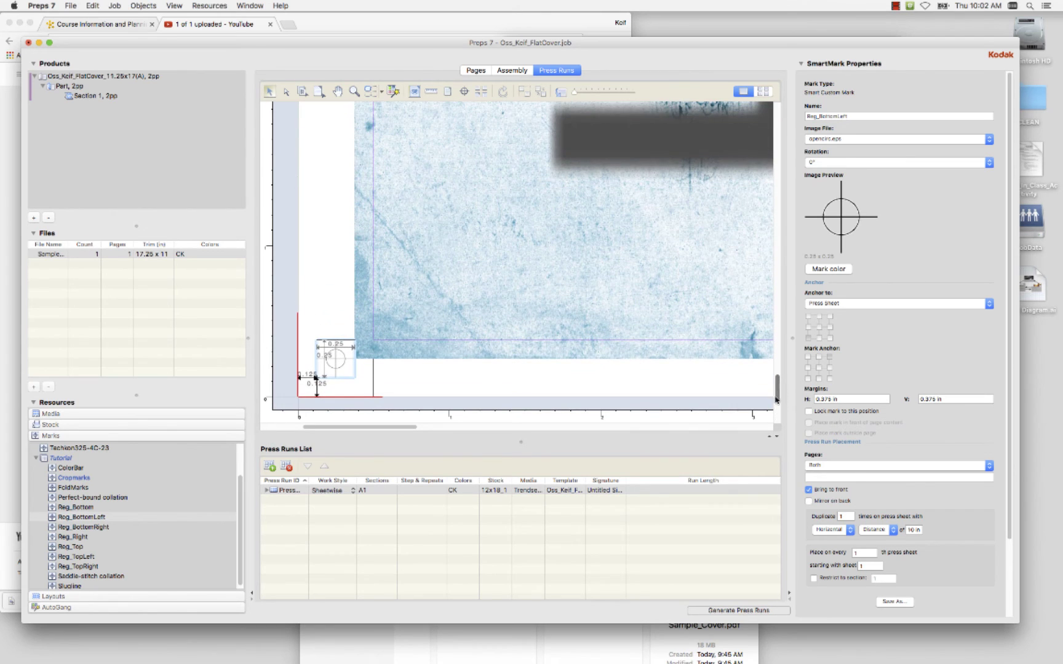
# Duplicate Reg_BottomLeft 2 times horizontally with 12 in spacing.
pyautogui.click(842, 516)
pyautogui.write('2')
pyautogui.click(910, 530)
pyautogui.doubleClick(910, 530)
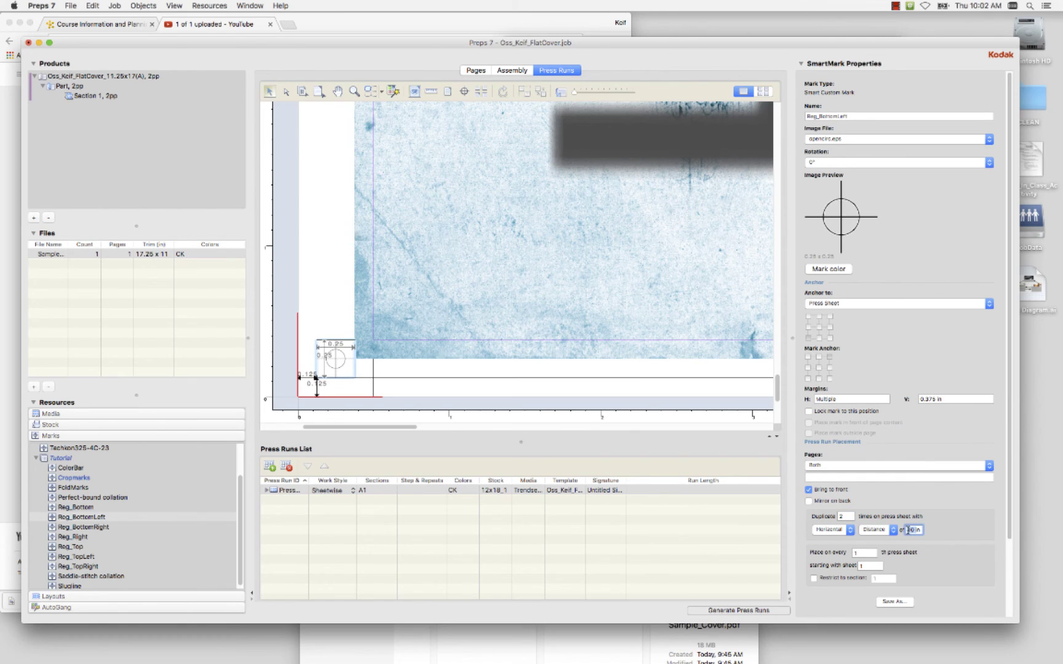
pyautogui.write('12')
pyautogui.press('Return')
pyautogui.doubleClick(909, 530)
pyautogui.click(508, 384)
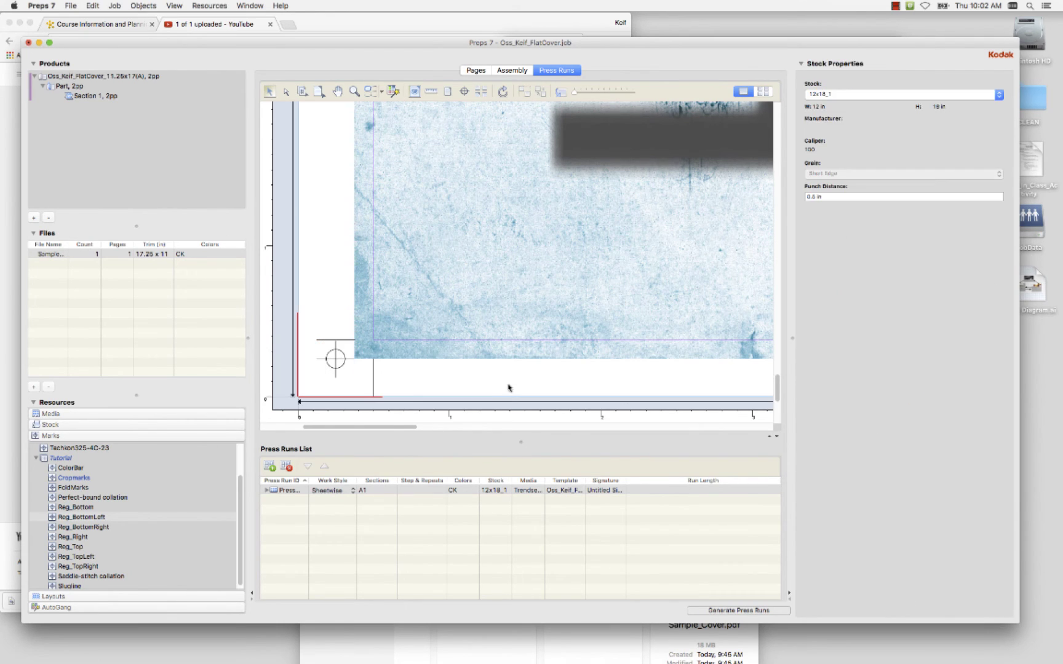
pyautogui.moveTo(391, 427); pyautogui.dragTo(586, 420)
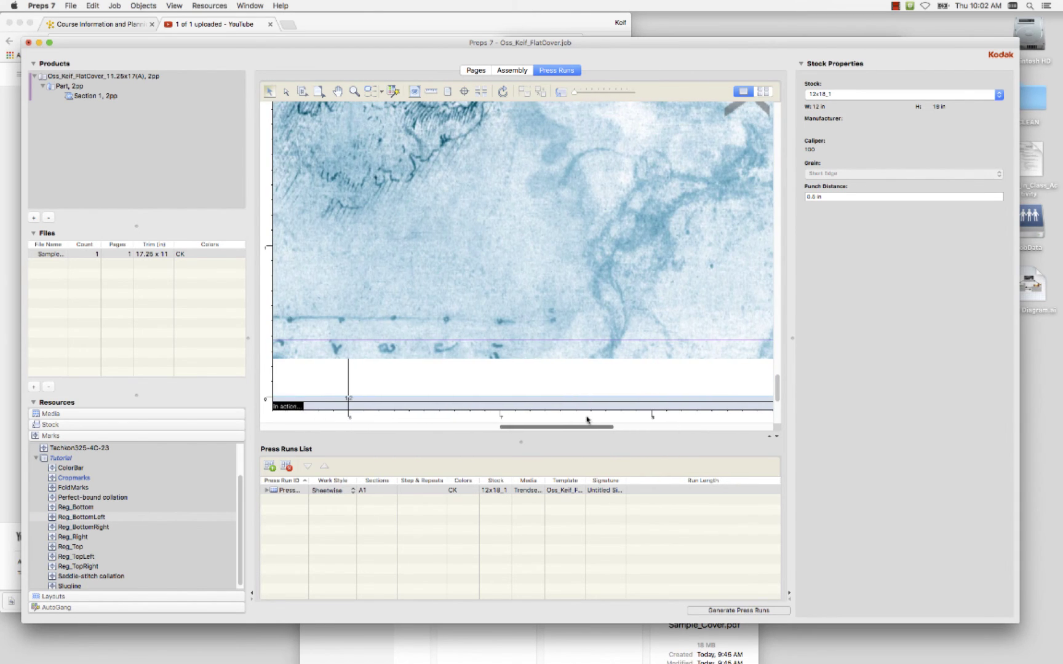
# Zoom out to show the whole Press Run 1 front sheet and select ColorBar in the Marks list.
pyautogui.scroll(-2, 490, 246)
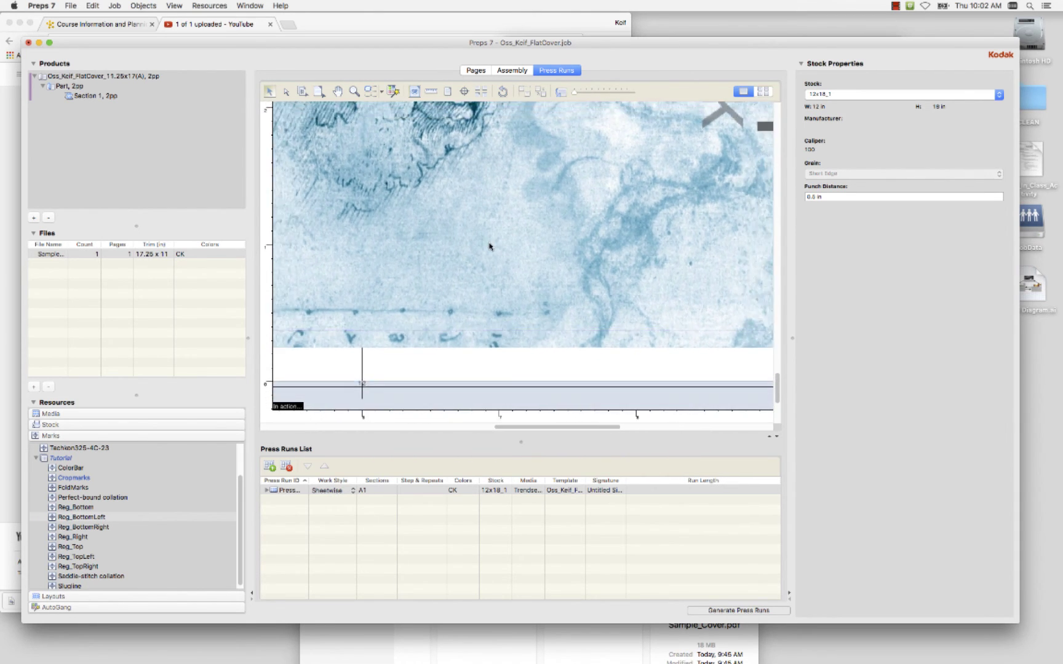
pyautogui.scroll(-3, 490, 246)
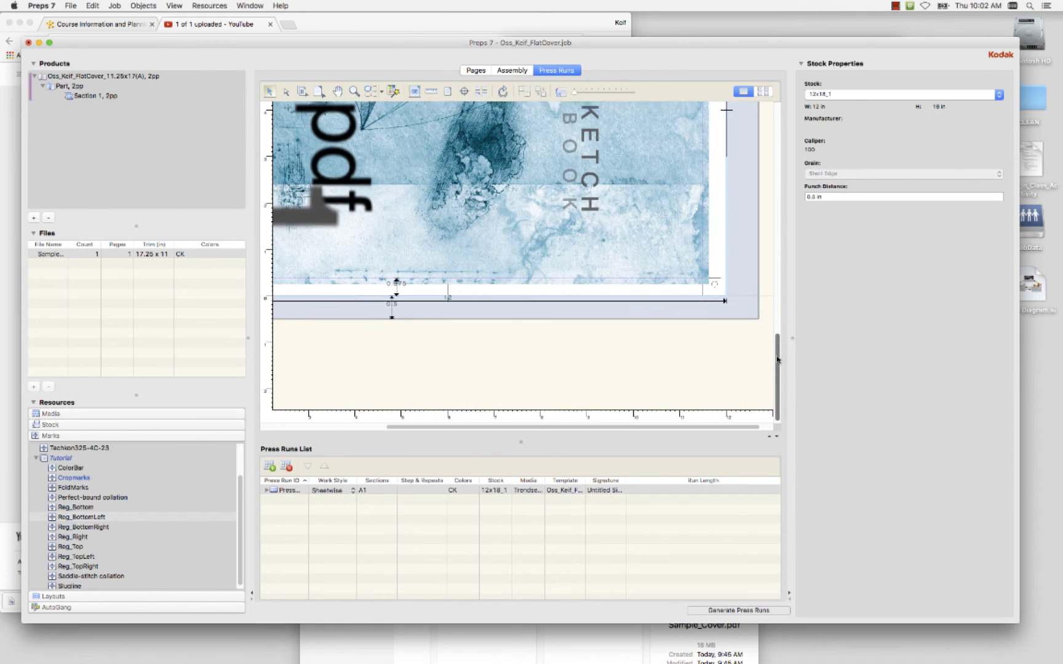
pyautogui.moveTo(777, 360); pyautogui.dragTo(777, 301)
pyautogui.scroll(-3, 776, 301)
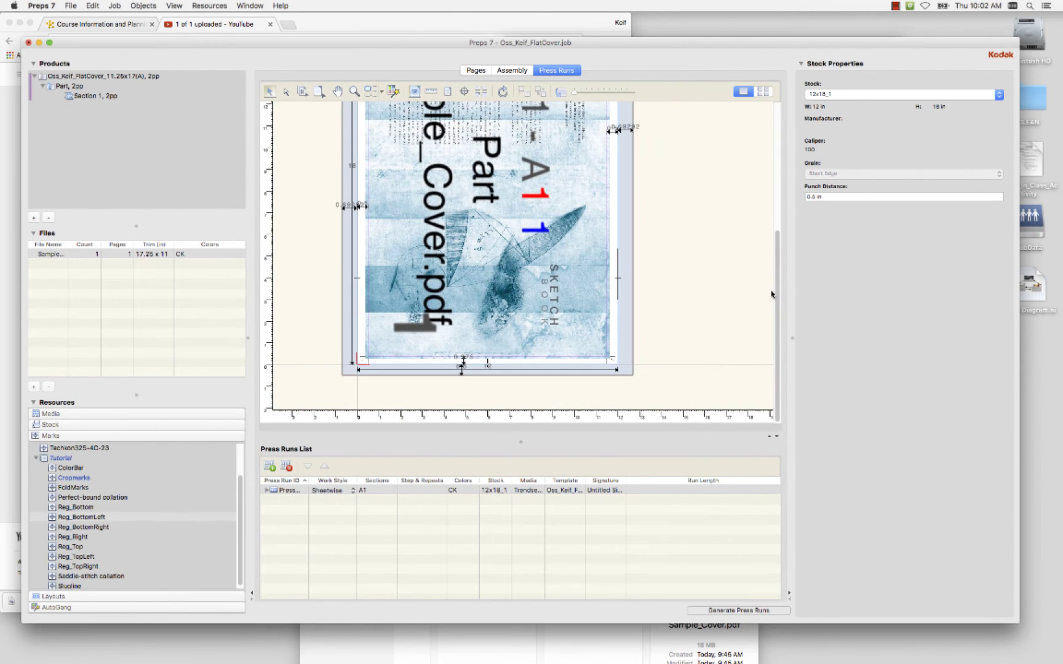
pyautogui.scroll(-5, 530, 280)
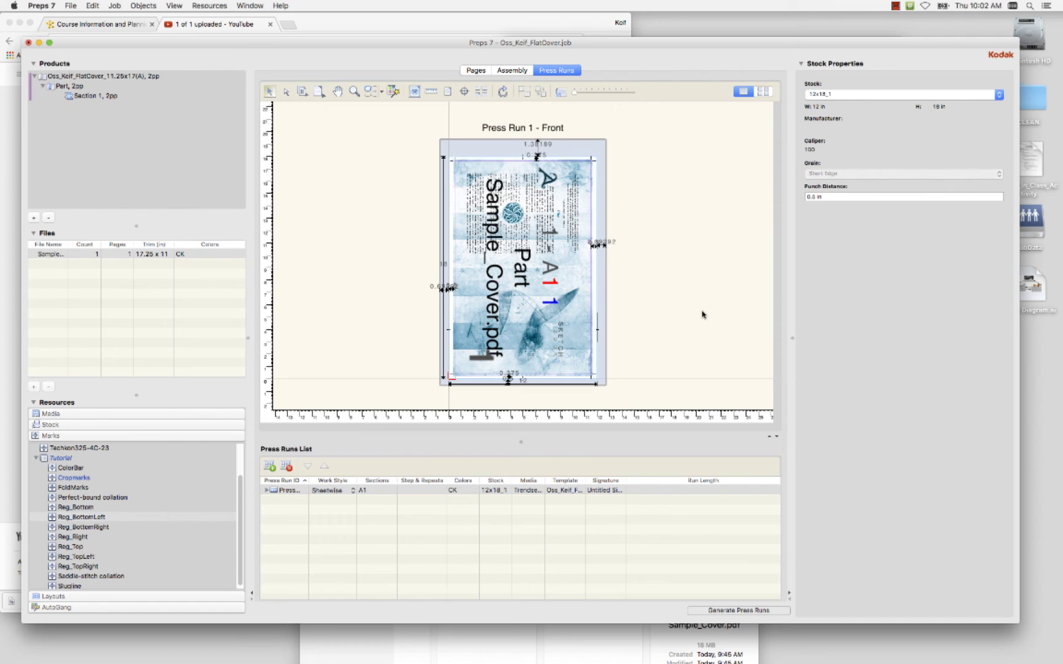
pyautogui.click(69, 468)
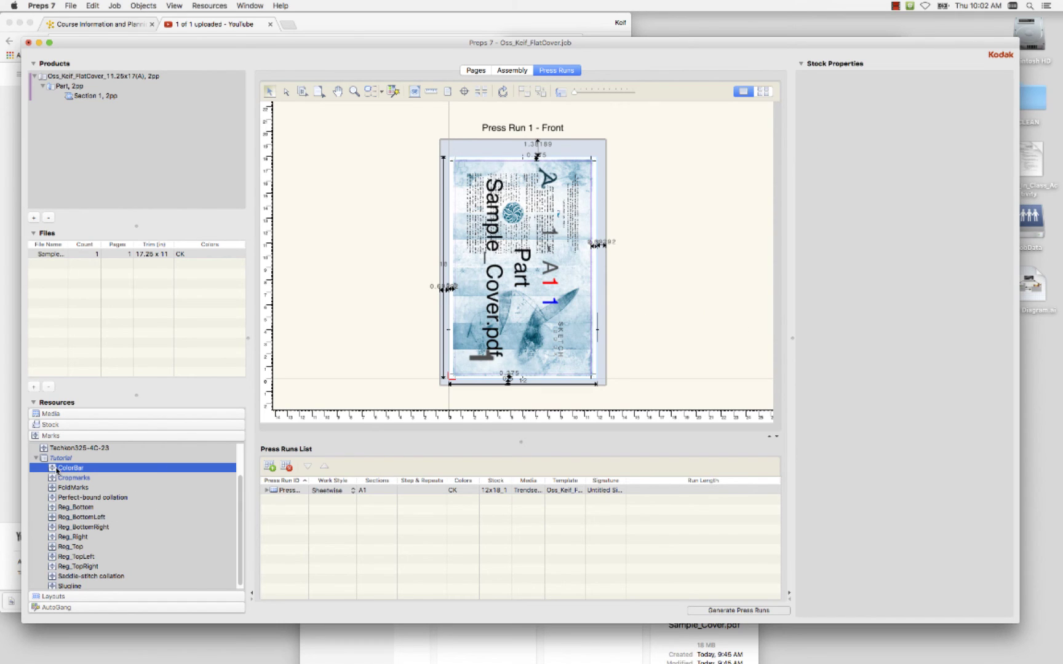
pyautogui.doubleClick(52, 470)
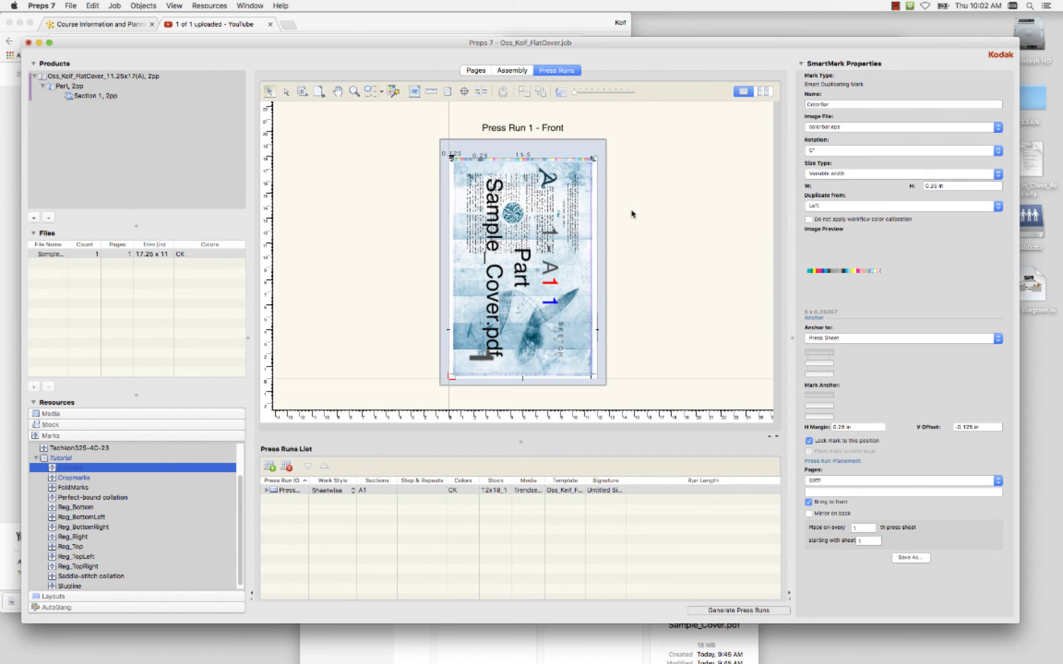
pyautogui.click(883, 126)
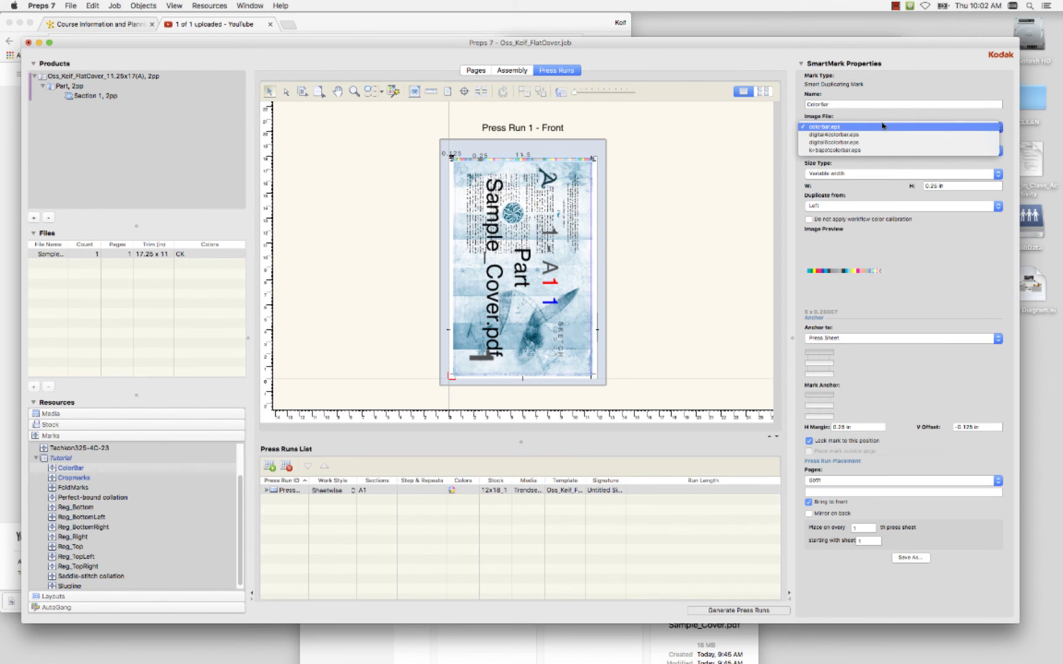
pyautogui.click(887, 106)
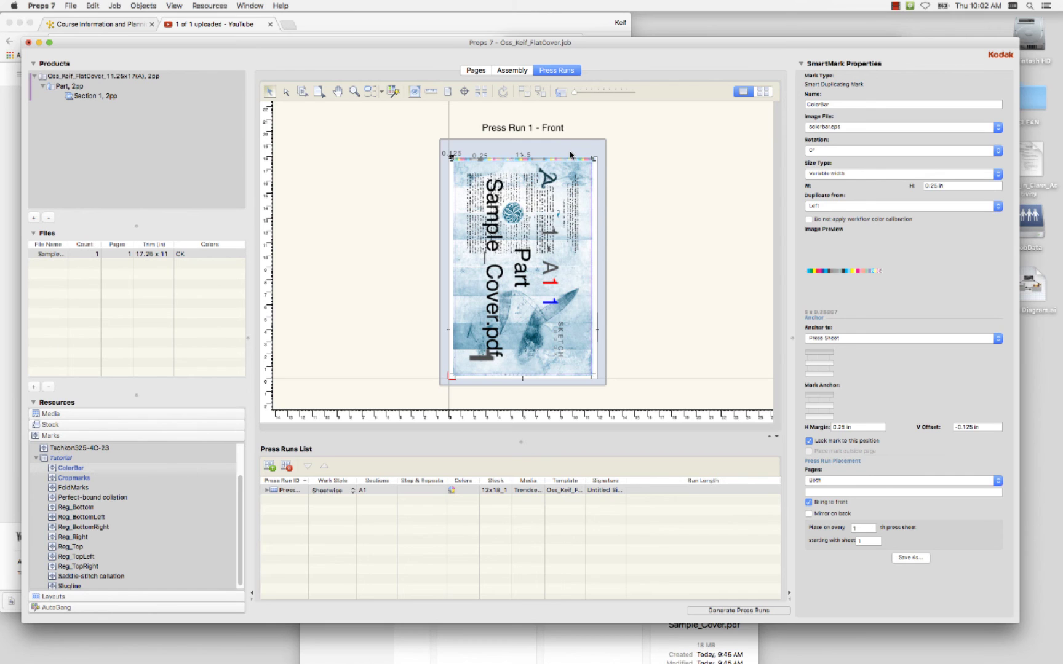
pyautogui.scroll(-1, 587, 163)
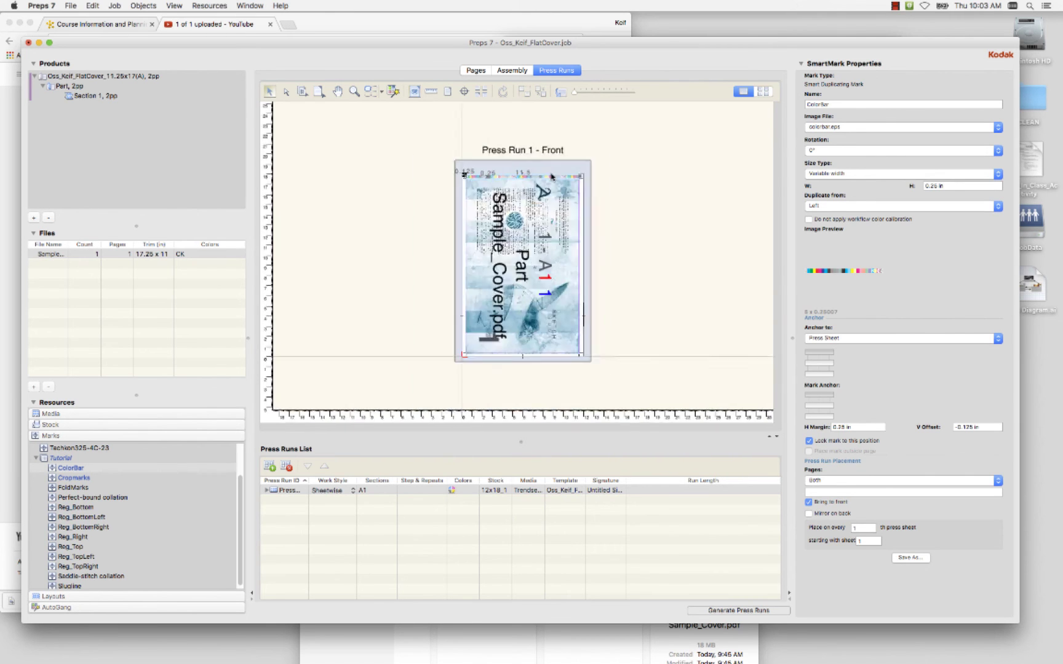
pyautogui.scroll(7, 547, 176)
pyautogui.scroll(4, 431, 196)
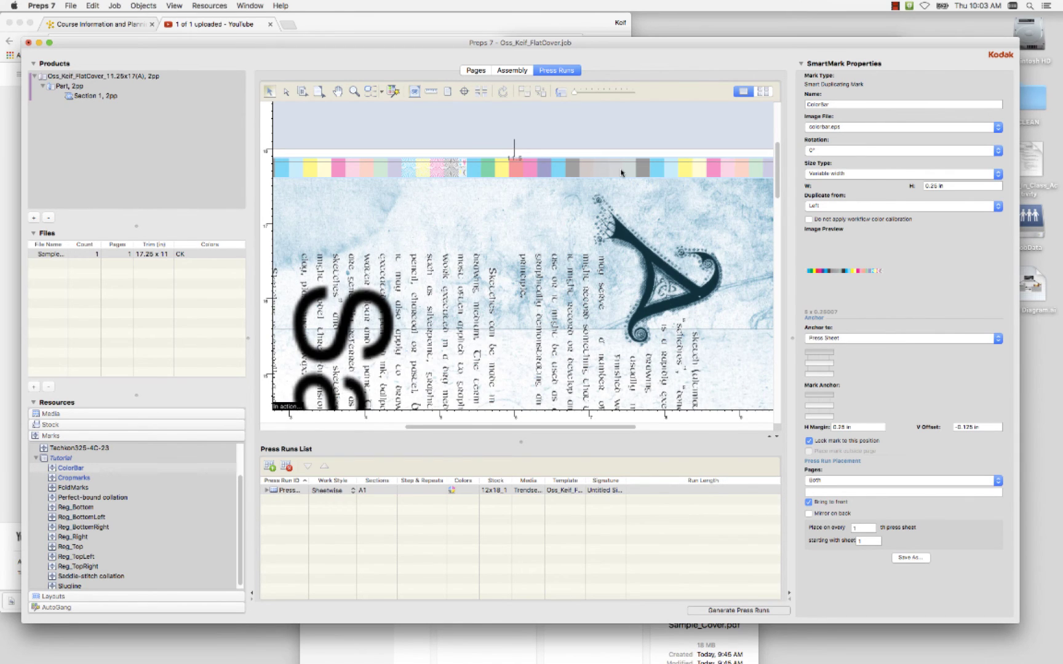
pyautogui.press('BackSpace')
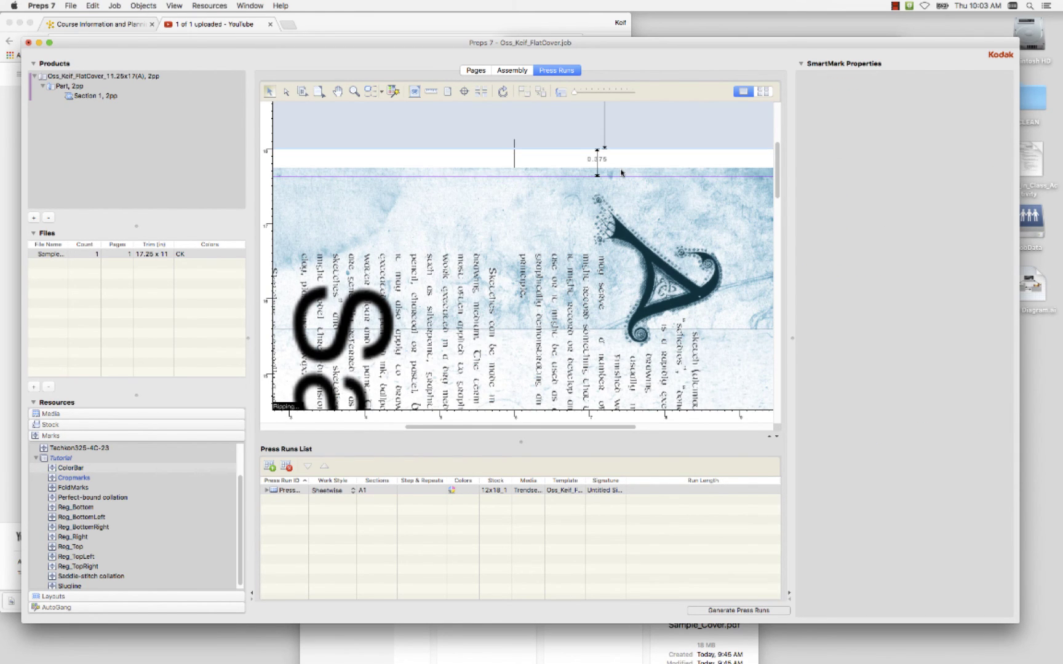
pyautogui.scroll(-6, 460, 240)
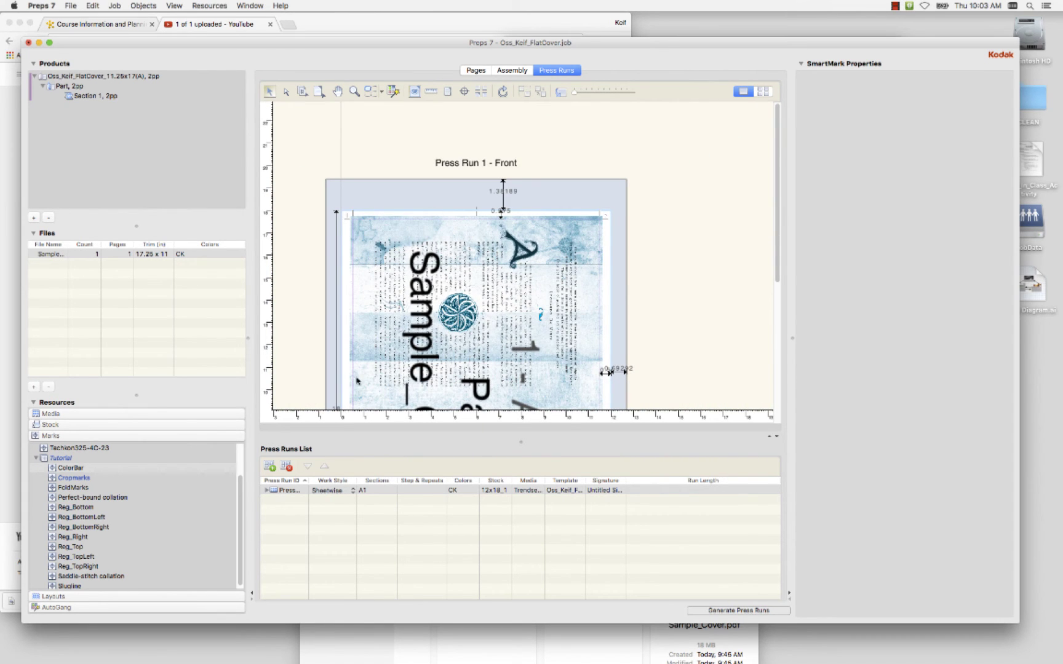
# Select the Reg_Top mark and set its image file to k+c colorbar11.5x.125.eps.
pyautogui.click(70, 518)
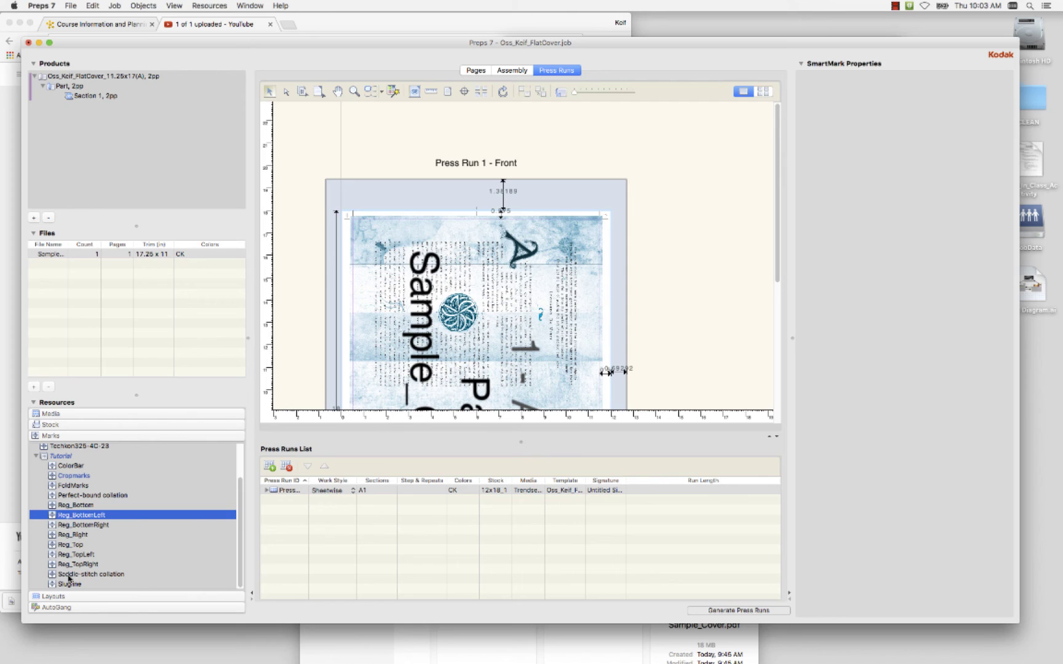
pyautogui.click(67, 495)
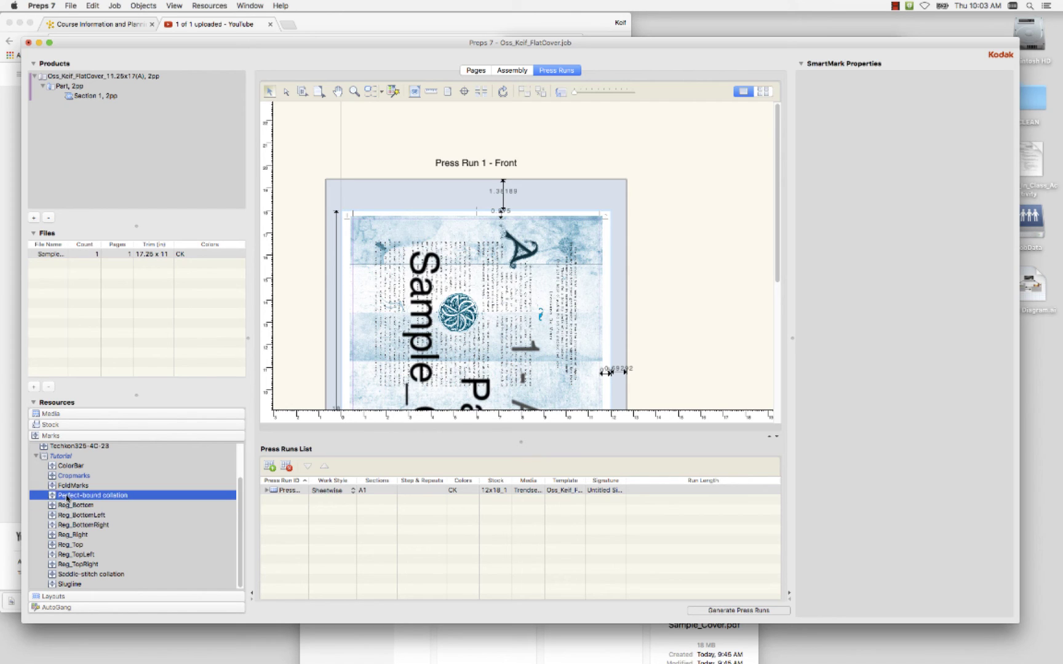
pyautogui.click(55, 546)
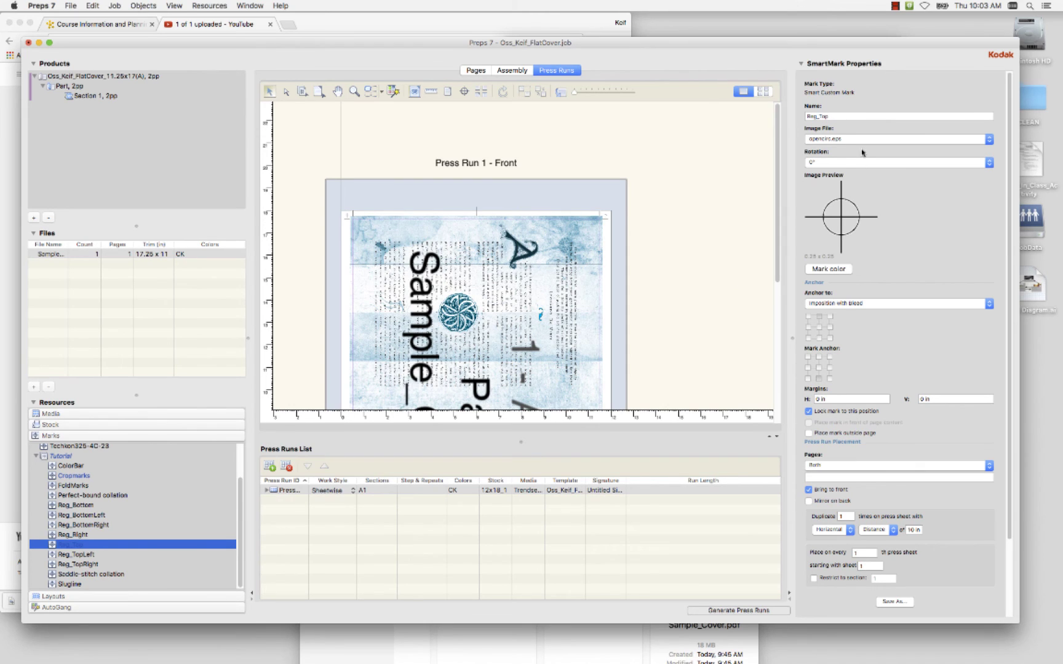
pyautogui.click(823, 139)
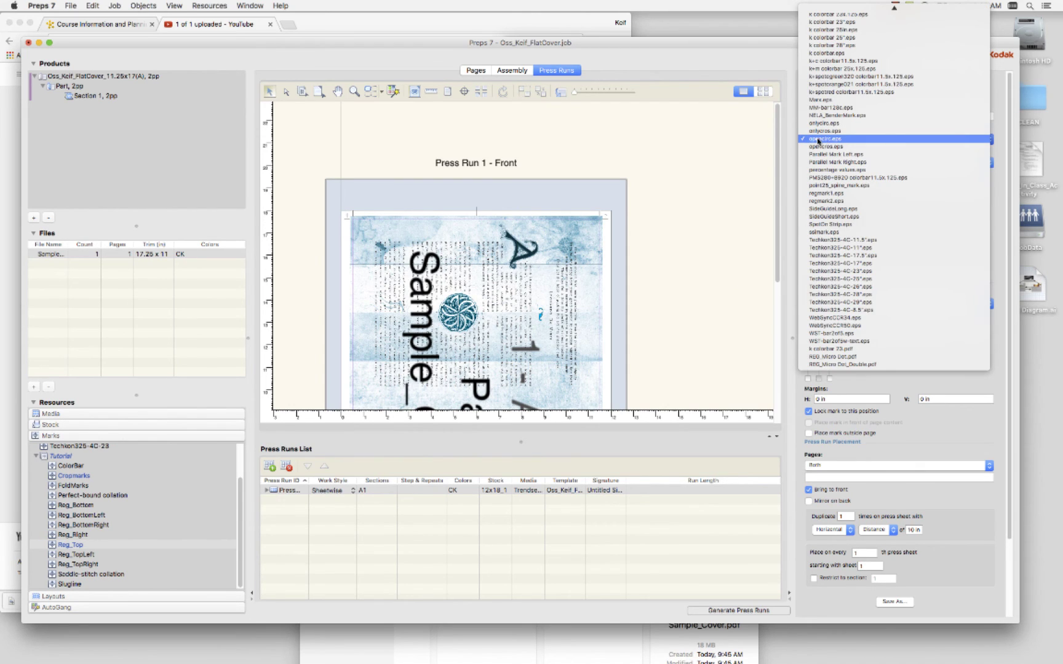
pyautogui.click(820, 133)
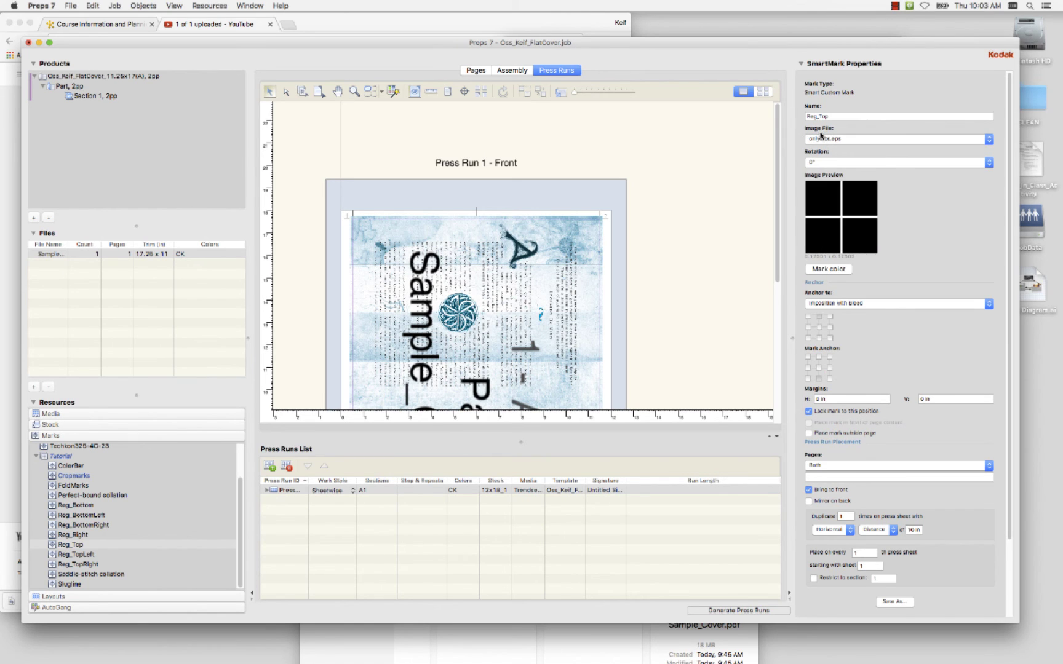
pyautogui.click(823, 142)
pyautogui.click(827, 158)
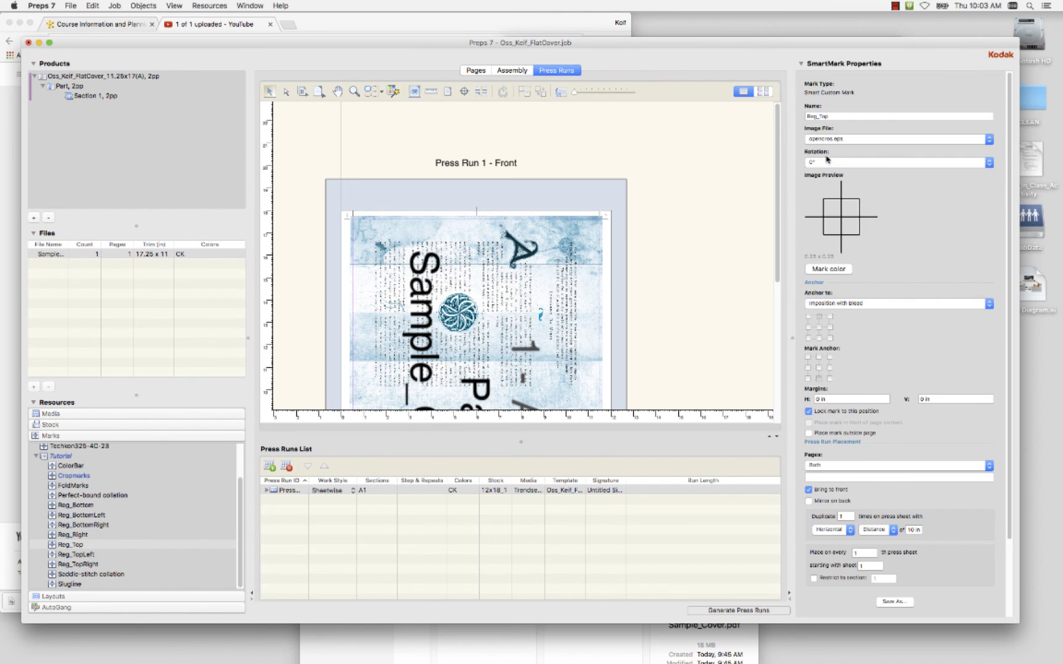
pyautogui.click(830, 145)
pyautogui.scroll(5, 828, 134)
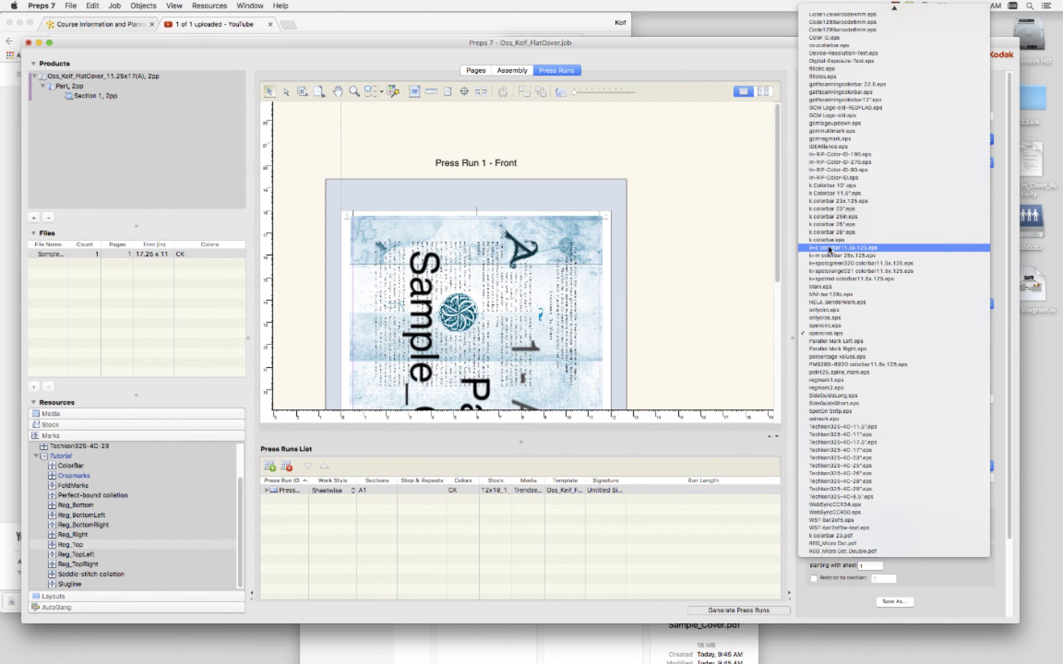
pyautogui.click(828, 248)
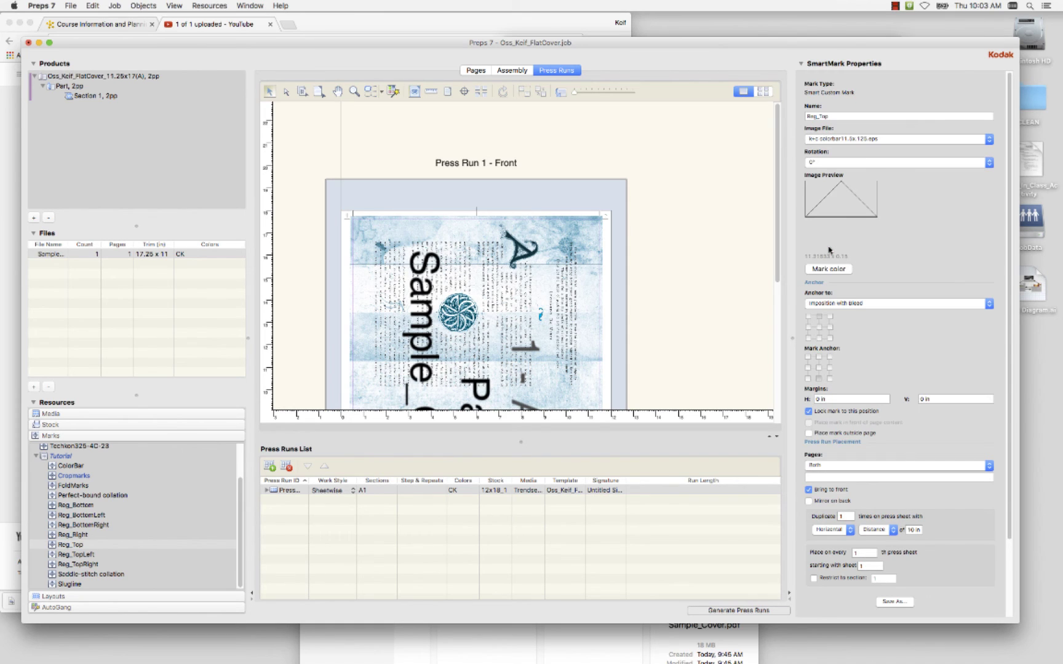
# Anchor the colour bar to the press sheet and zoom in on it.
pyautogui.click(829, 305)
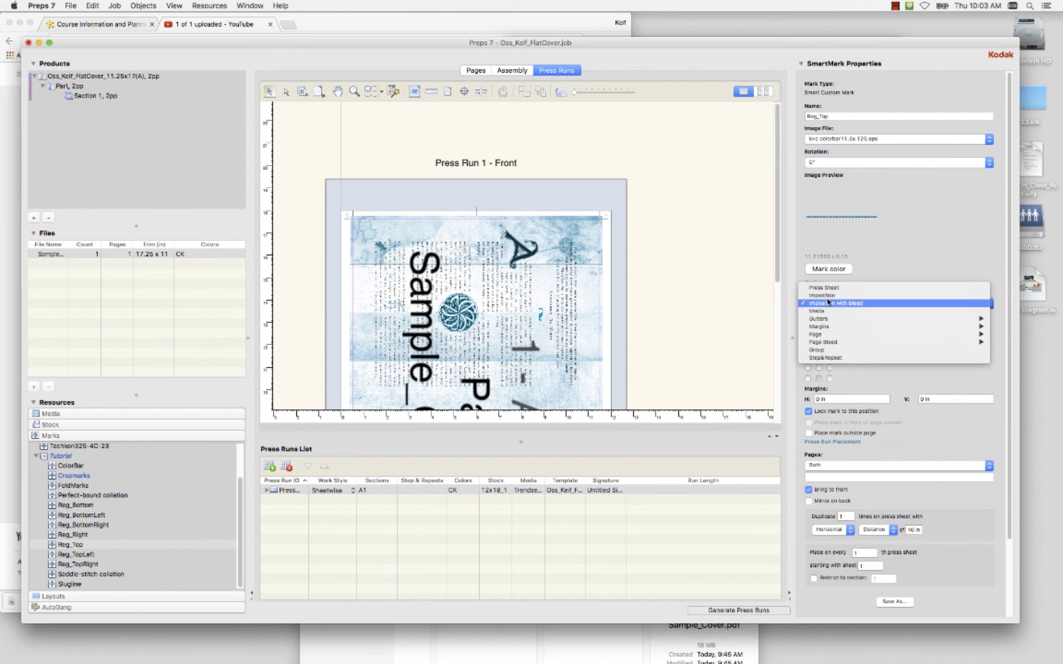
pyautogui.click(827, 292)
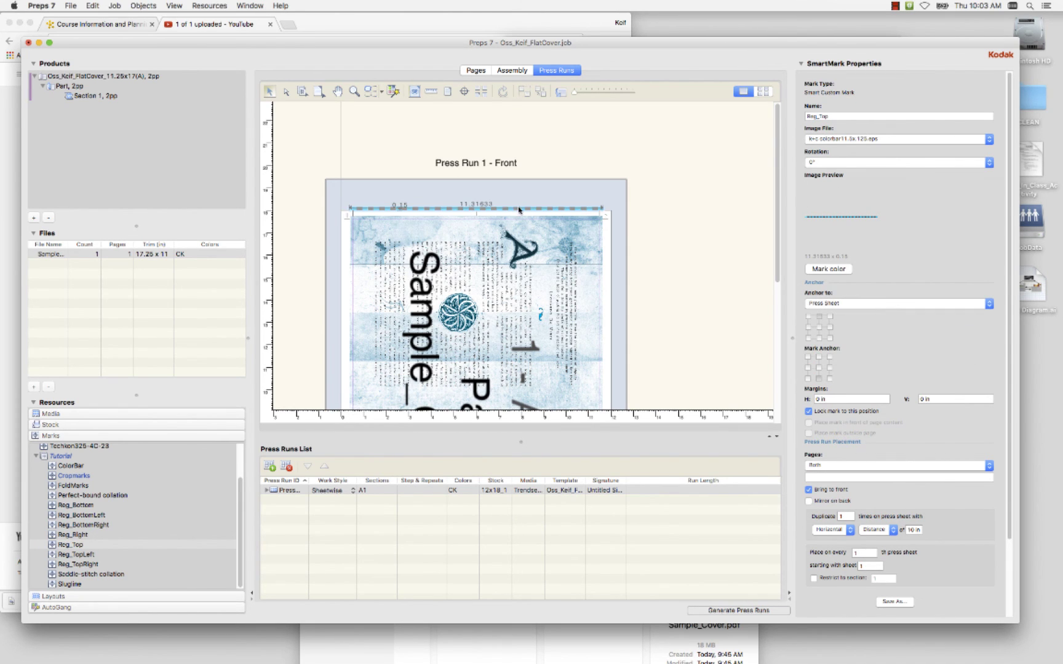
pyautogui.scroll(3, 519, 210)
pyautogui.scroll(1, 518, 210)
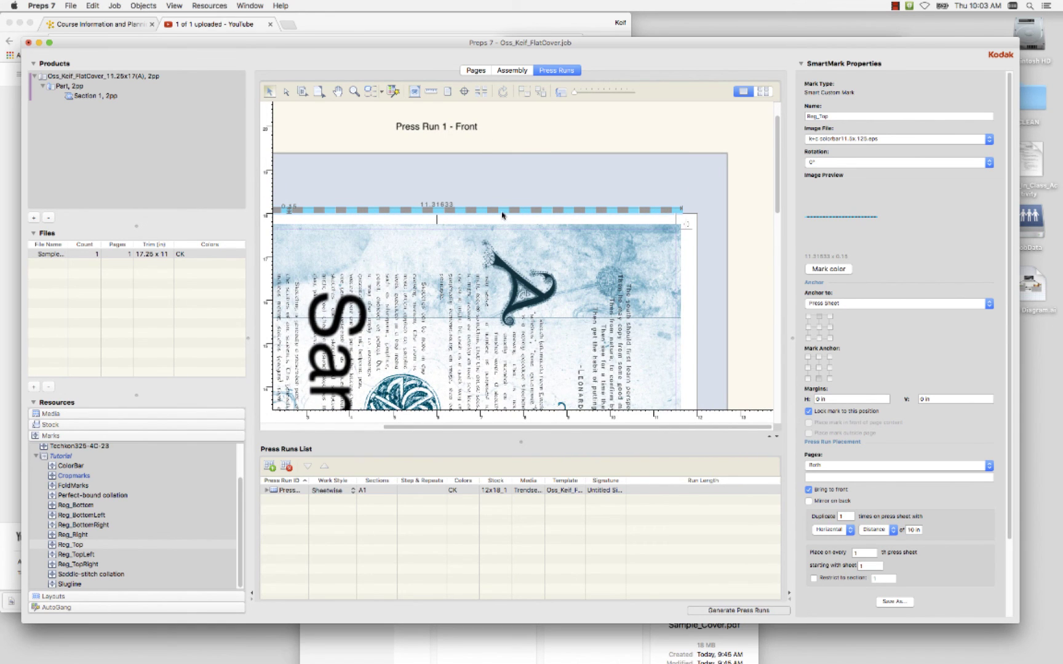
# Unlock the 11.31633 x 0.15 in Reg_Top colour bar and move it up above the cover.
pyautogui.click(808, 412)
pyautogui.moveTo(559, 210)
pyautogui.mouseDown()
pyautogui.moveTo(561, 189)
pyautogui.moveTo(560, 217)
pyautogui.mouseUp()
pyautogui.moveTo(601, 431)
pyautogui.mouseDown()
pyautogui.moveTo(441, 414)
pyautogui.moveTo(608, 417)
pyautogui.mouseUp()
pyautogui.scroll(-5, 420, 285)
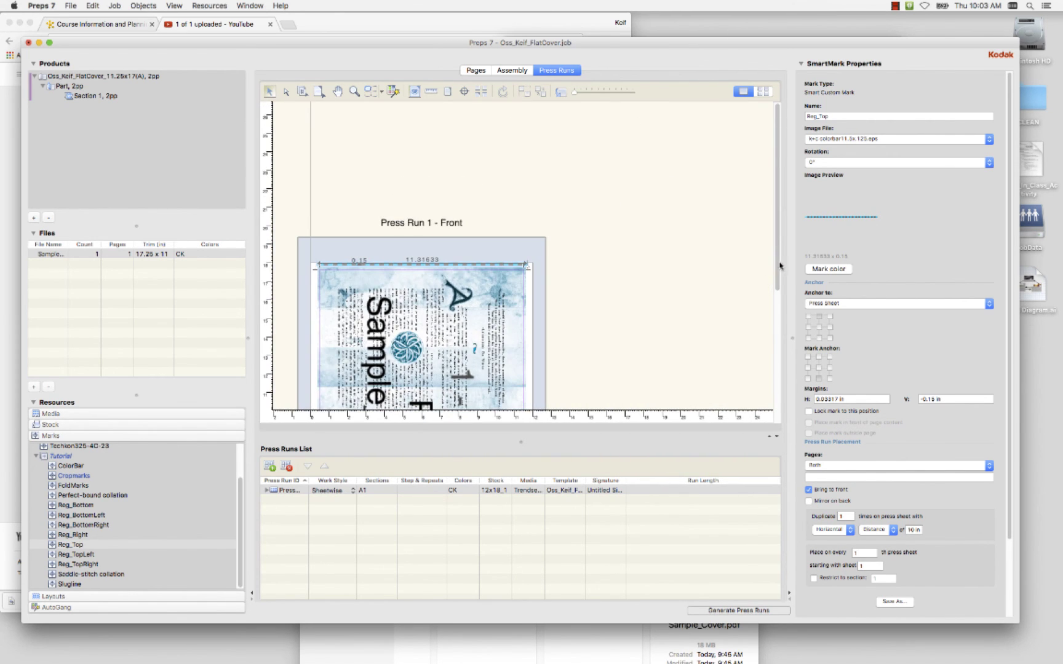
pyautogui.moveTo(778, 266); pyautogui.dragTo(764, 296)
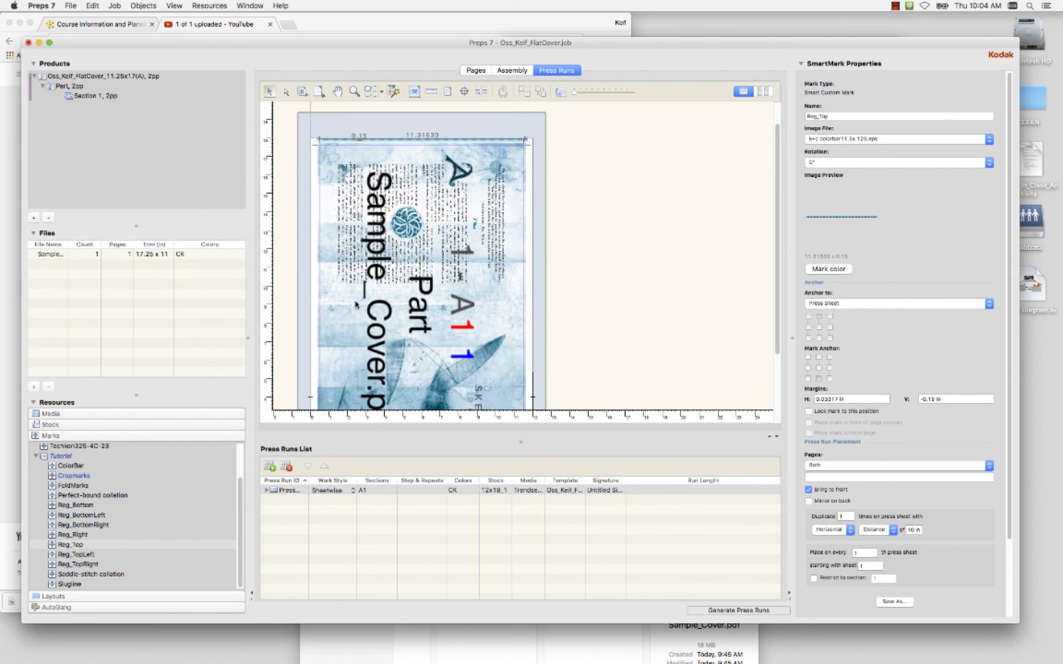
pyautogui.moveTo(776, 282)
pyautogui.mouseDown()
pyautogui.moveTo(771, 356)
pyautogui.moveTo(769, 284)
pyautogui.mouseUp()
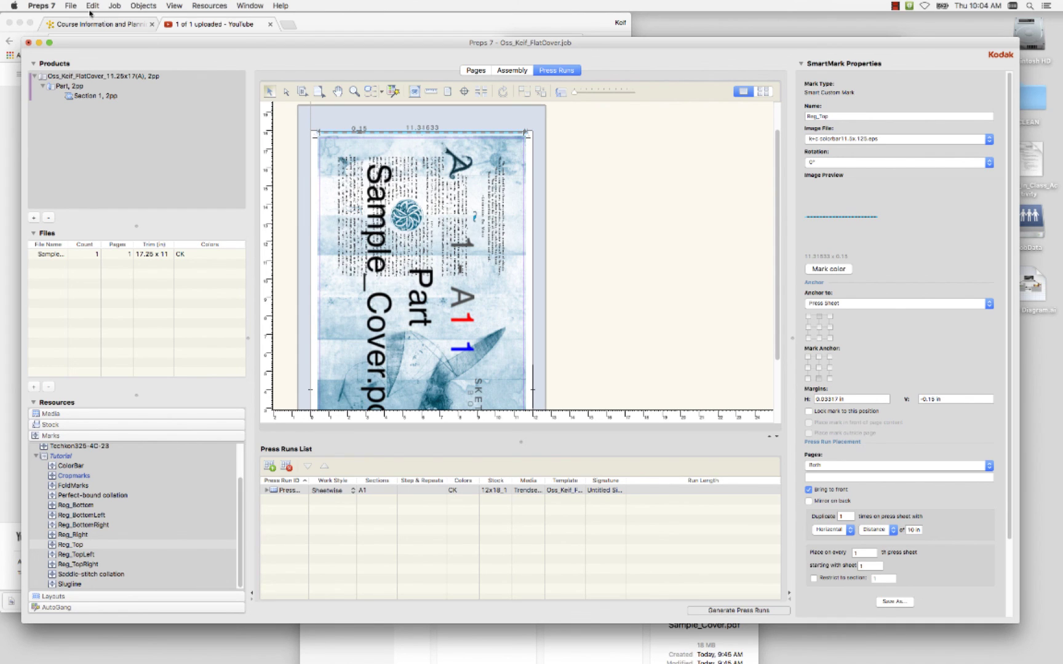
# Print the job via File > Print as PJTF to Trendsetter - QuickMaster.
pyautogui.click(70, 6)
pyautogui.click(81, 107)
pyautogui.click(72, 6)
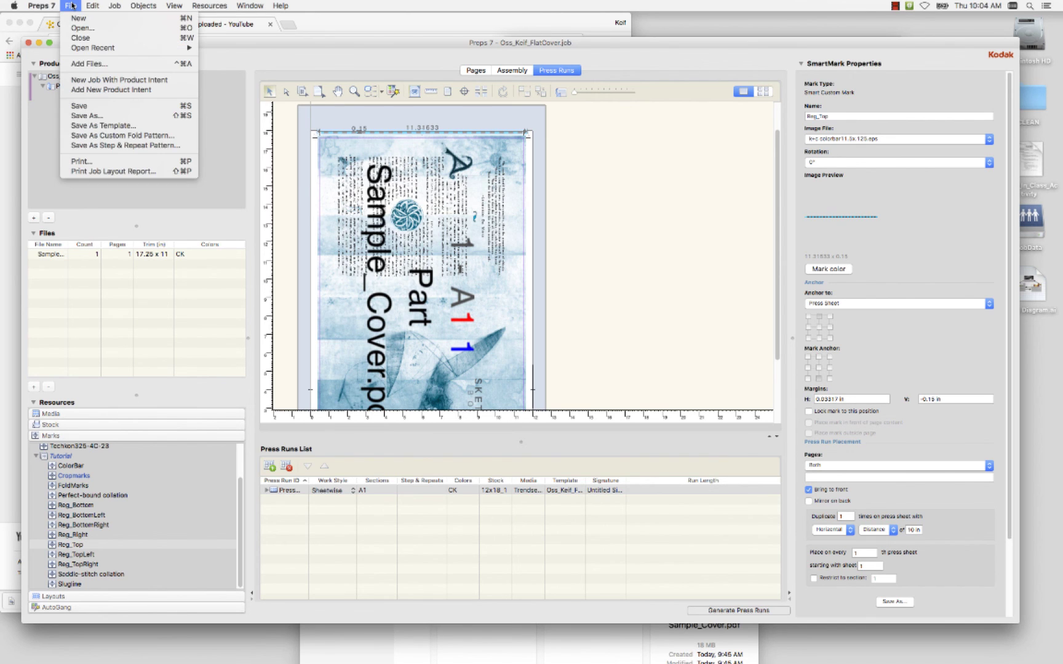
pyautogui.click(84, 161)
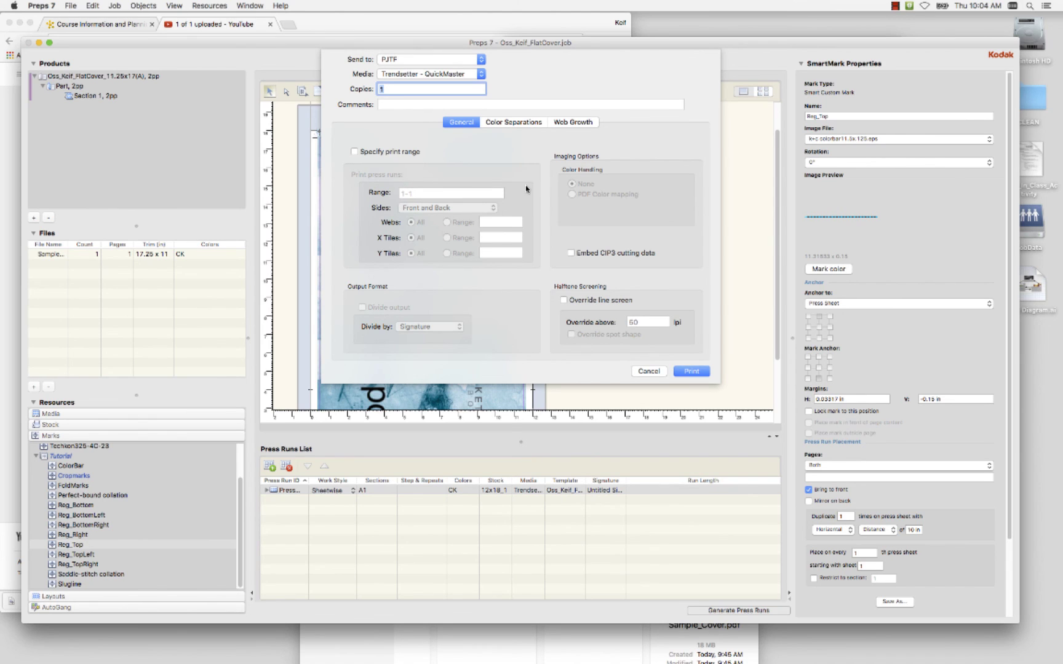
pyautogui.click(383, 57)
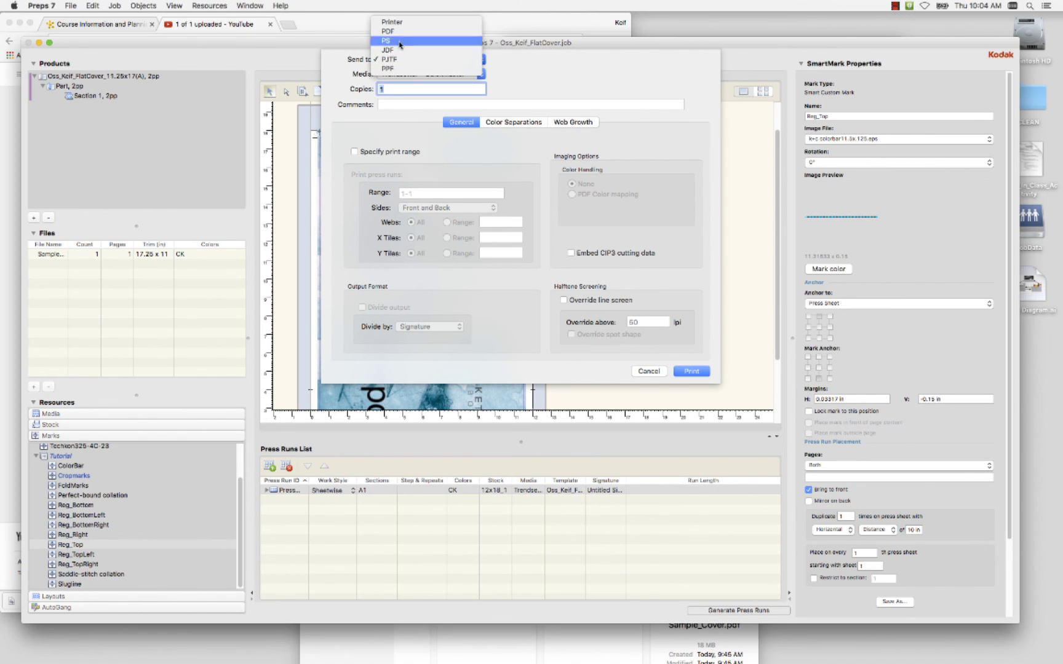
pyautogui.click(401, 60)
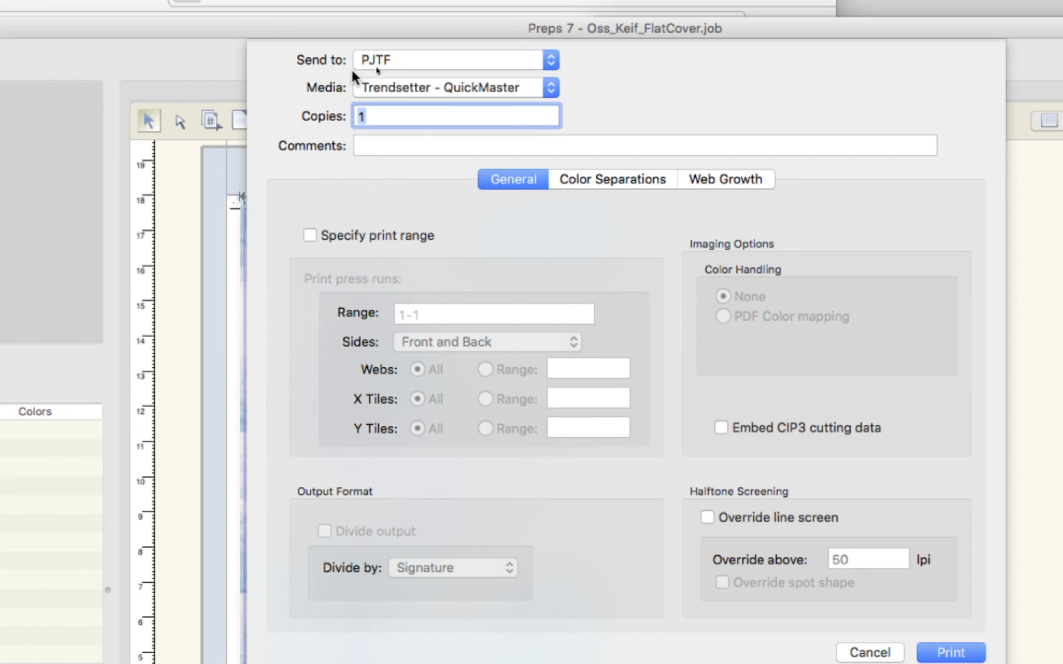
pyautogui.click(550, 88)
pyautogui.click(549, 88)
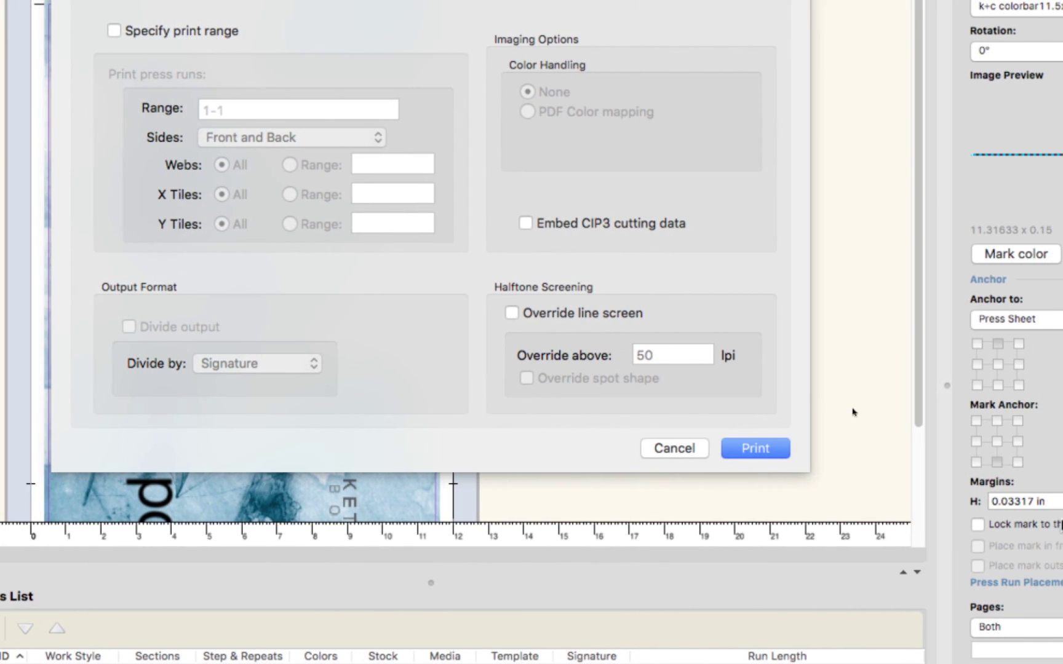
pyautogui.click(743, 449)
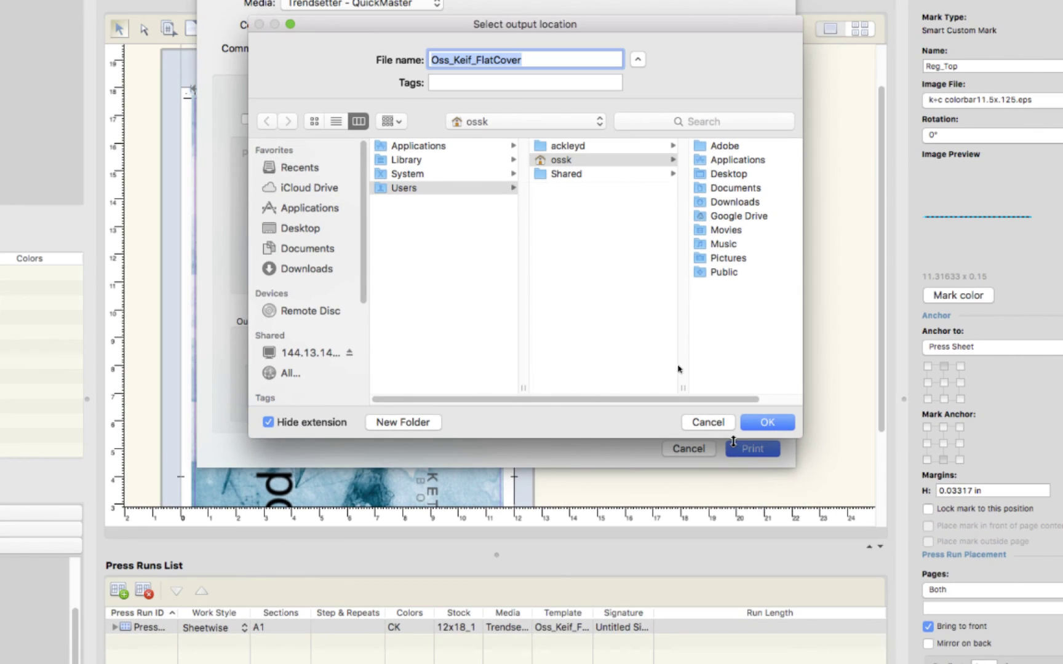
# Choose the server's JobData > CMG_270 > Oss_Demo_Flat_Cover folder as output location and print.
pyautogui.click(636, 60)
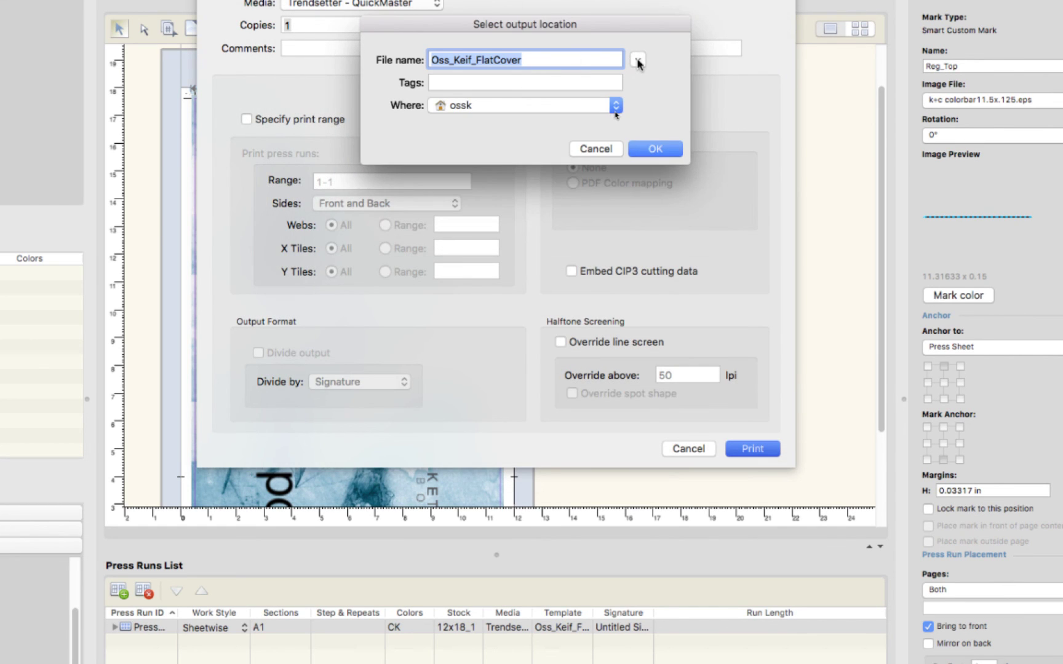
pyautogui.click(637, 60)
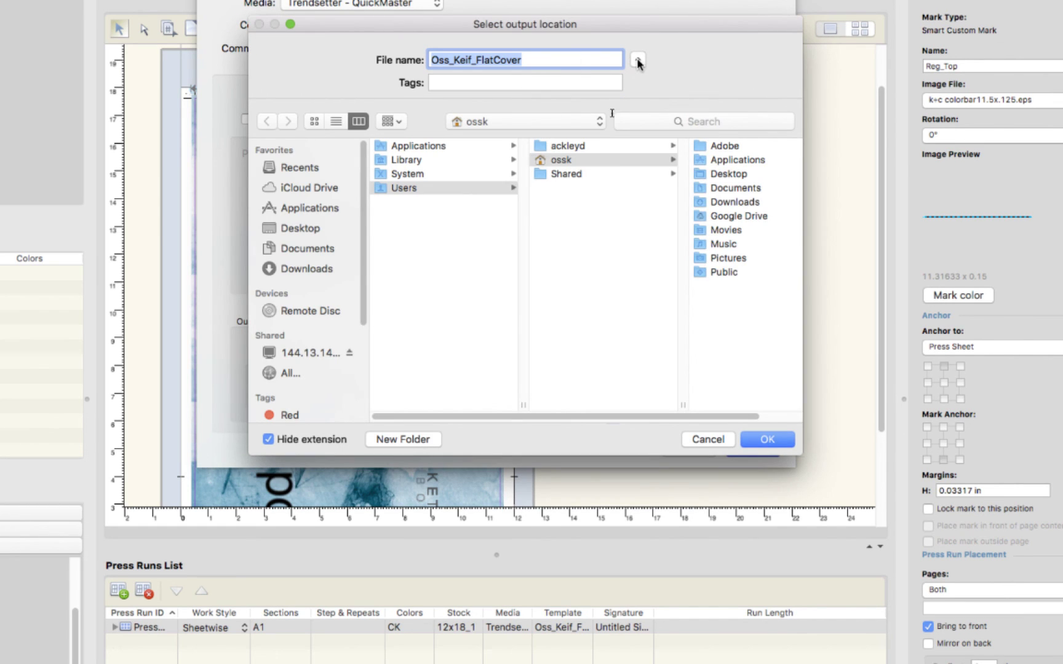
pyautogui.click(326, 352)
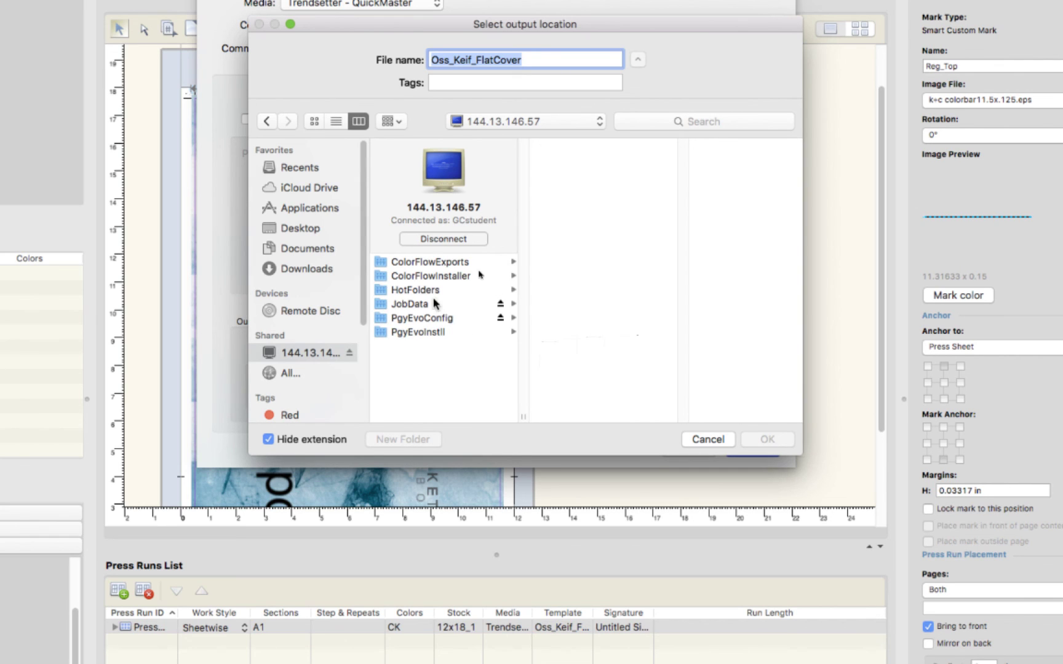
pyautogui.click(429, 303)
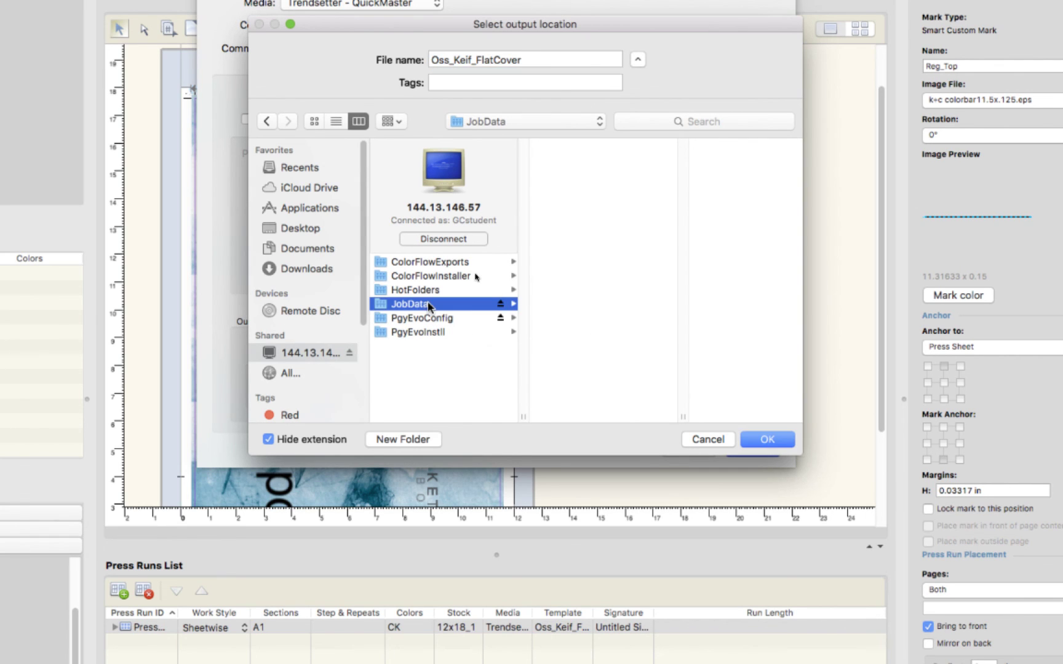
pyautogui.click(566, 233)
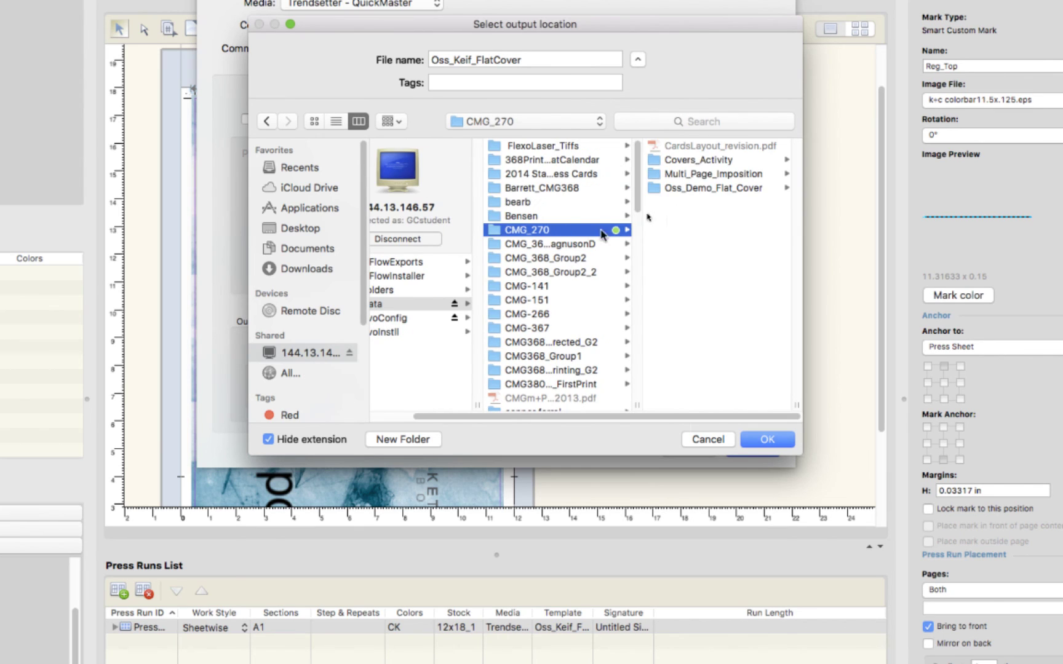
pyautogui.click(726, 190)
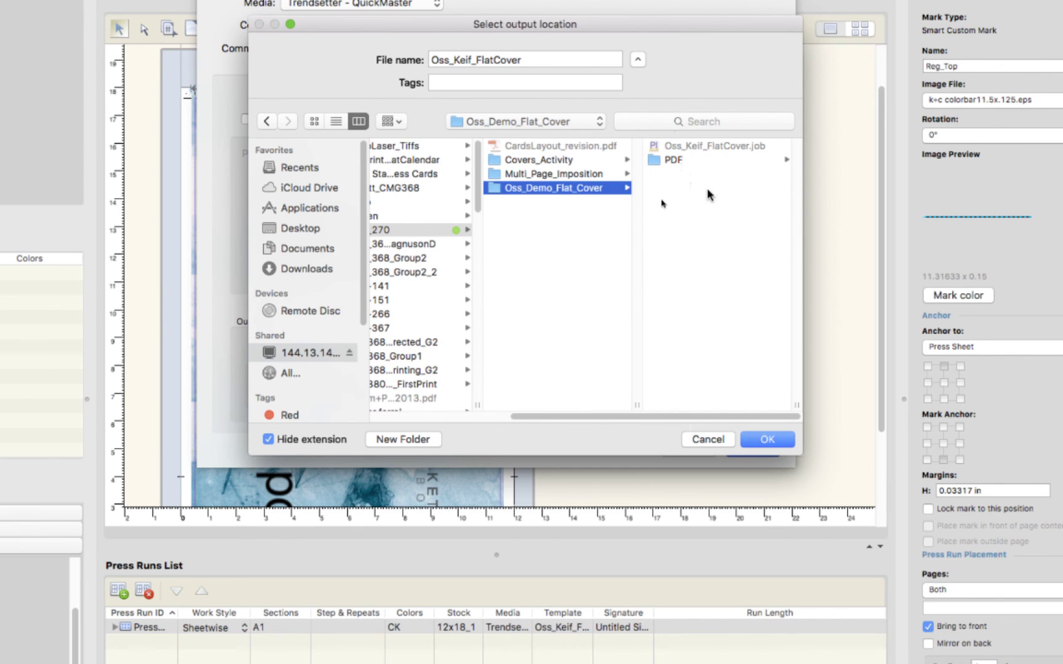
pyautogui.click(744, 440)
pyautogui.click(744, 447)
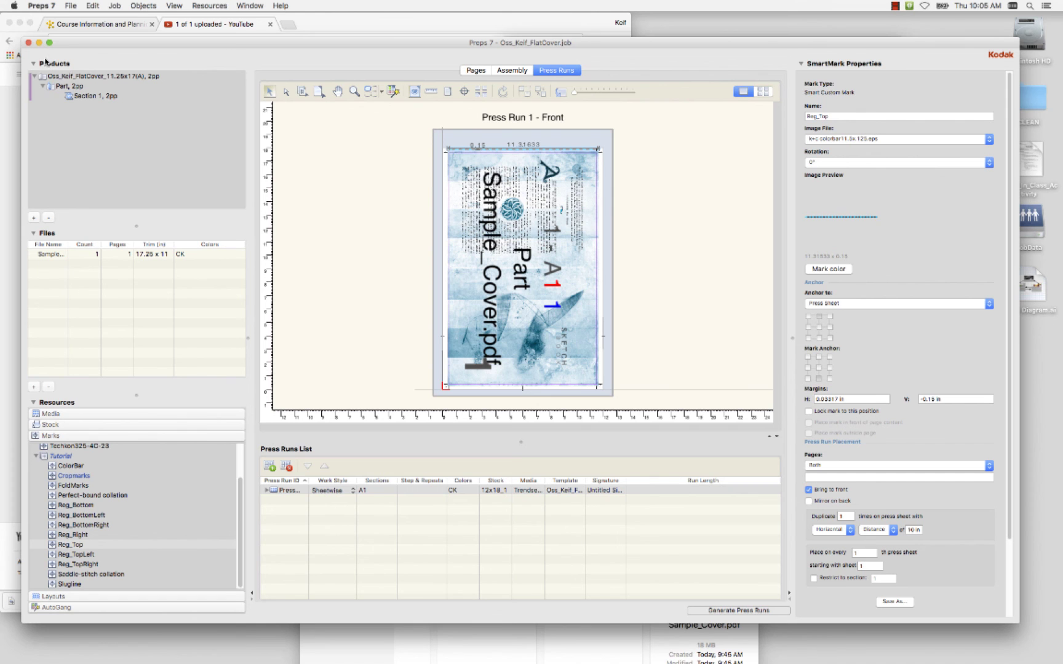
# Bring the Finder window forward through Mission Control and reposition it on screen.
pyautogui.hotkey('ctrl', 'Up')
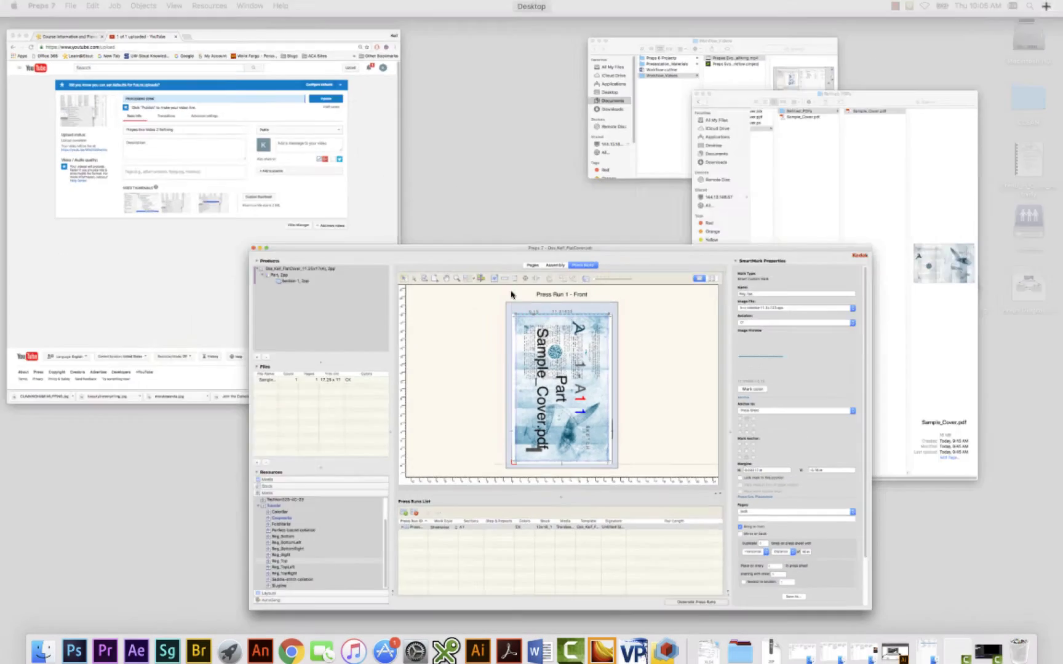
pyautogui.click(592, 104)
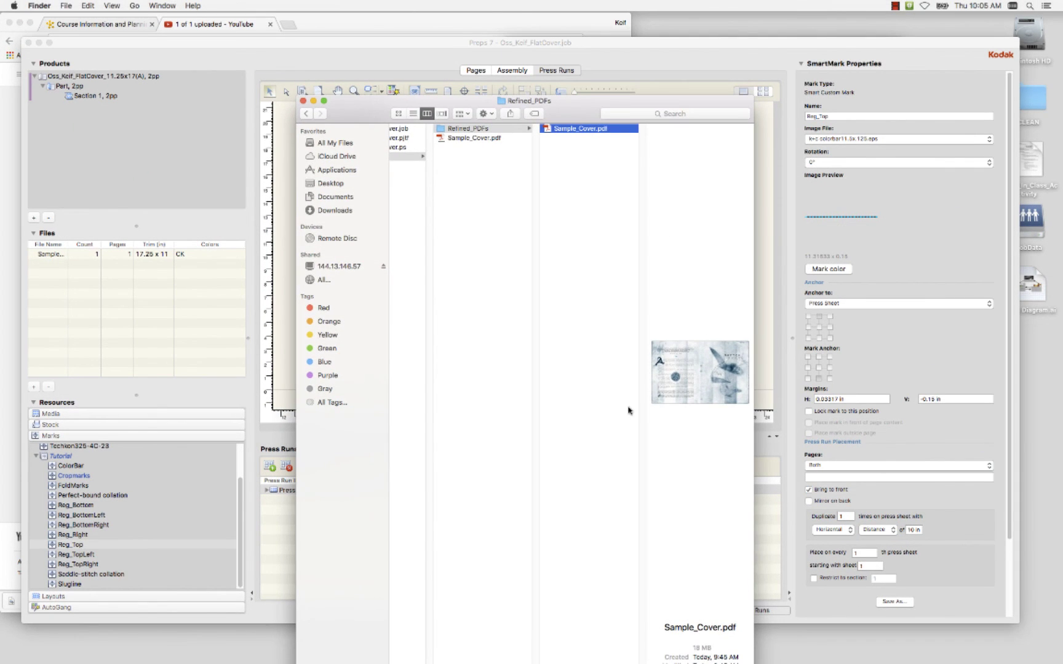
pyautogui.moveTo(374, 99); pyautogui.dragTo(412, 22)
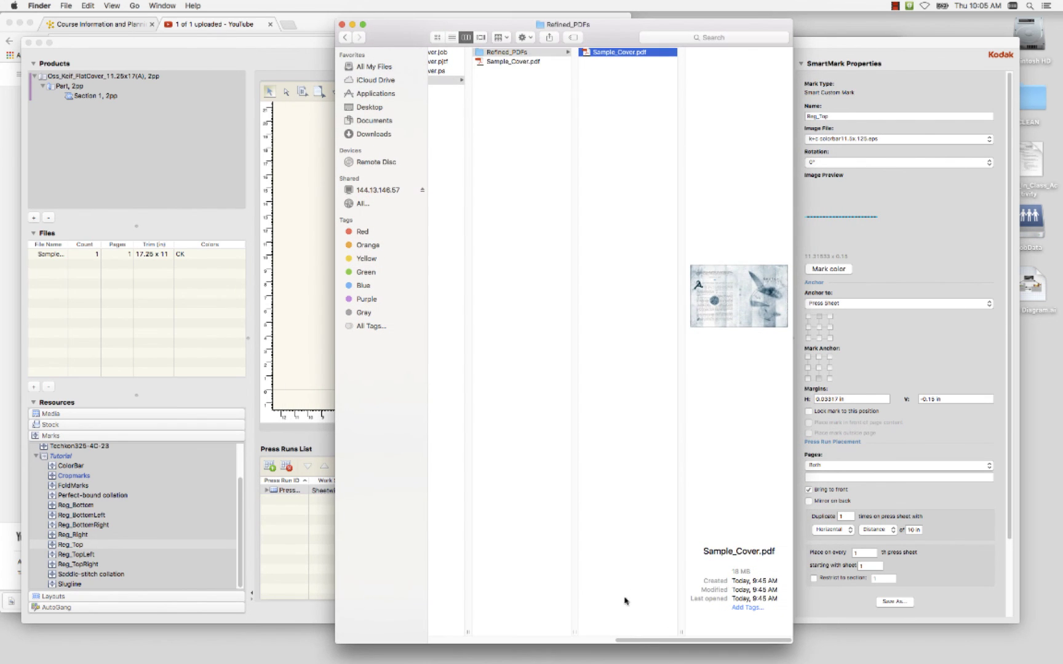
pyautogui.moveTo(647, 644); pyautogui.dragTo(562, 640)
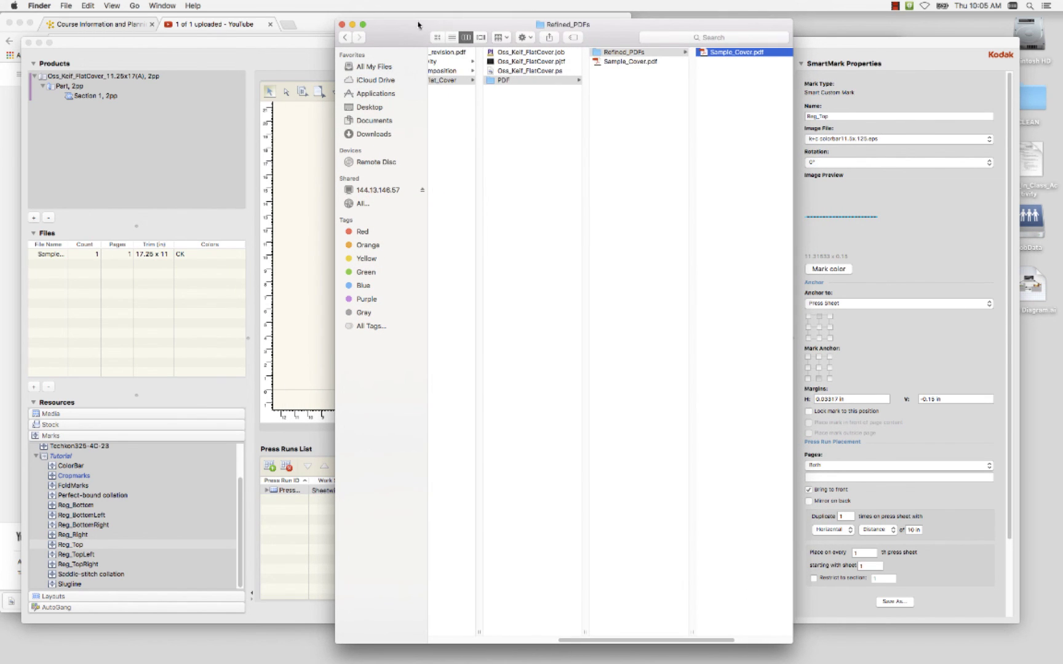
pyautogui.moveTo(399, 36); pyautogui.dragTo(298, 139)
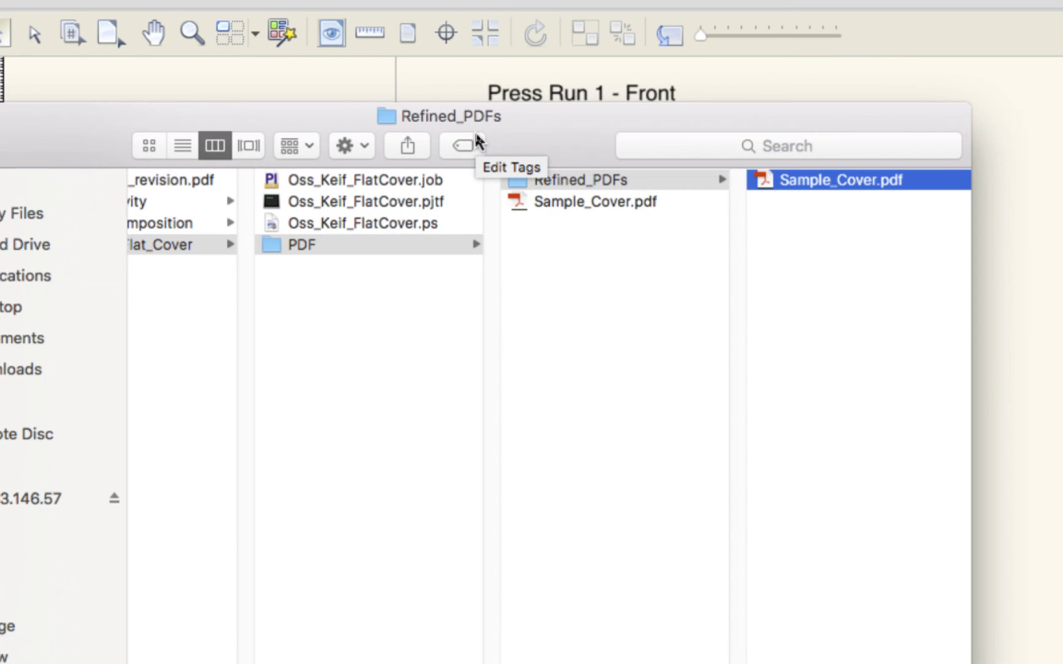
# Inspect the Oss_Keif_FlatCover.pjtf and .ps outputs, ending with the .pjtf selected.
pyautogui.click(368, 201)
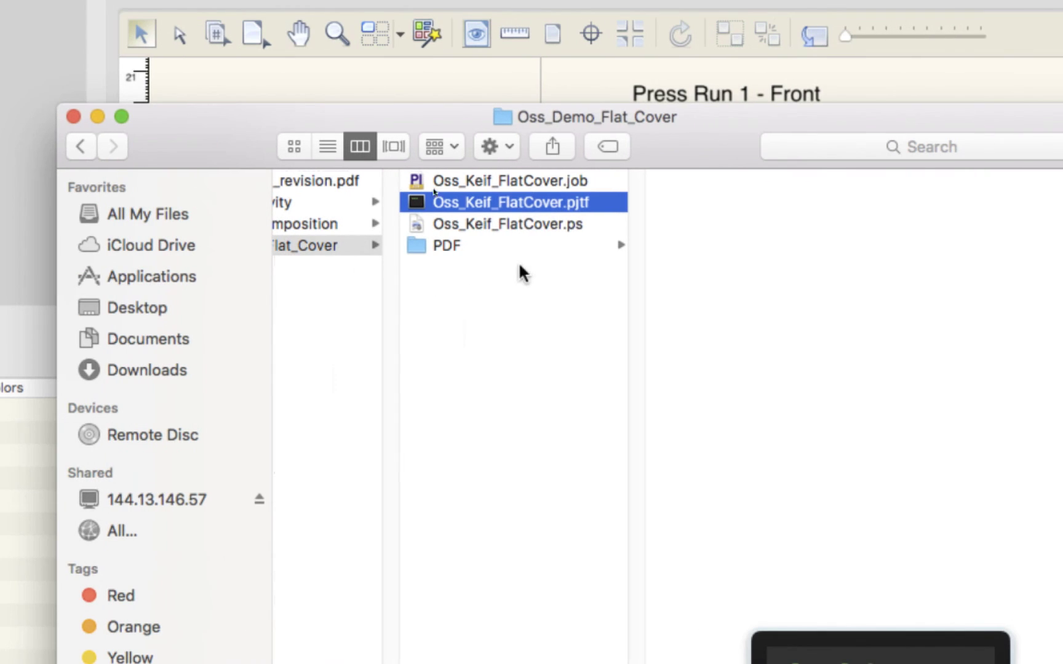
pyautogui.click(387, 222)
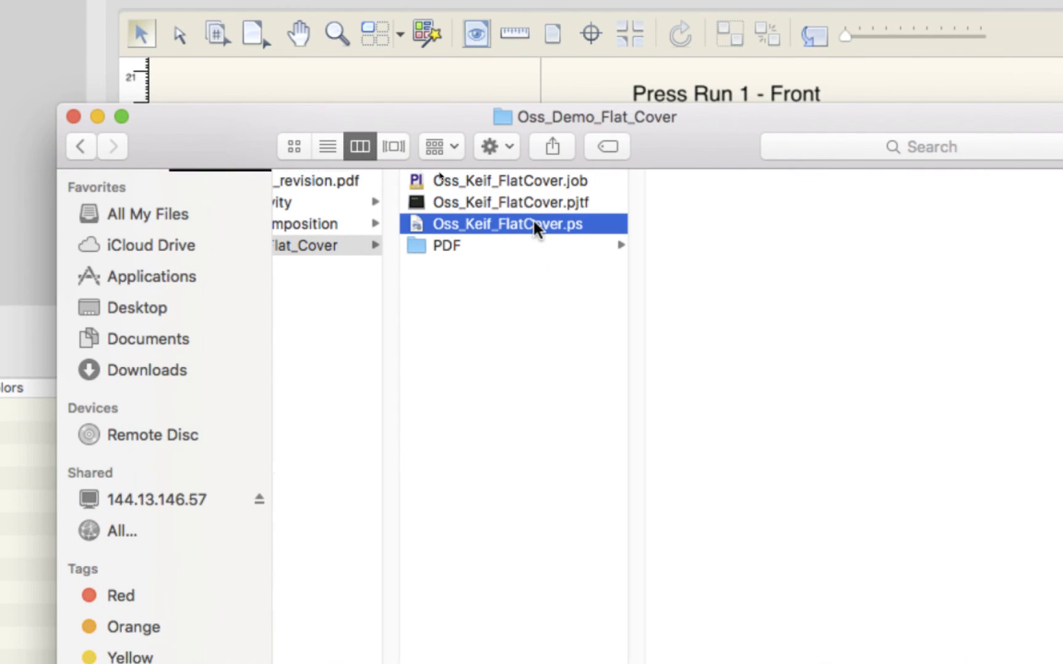
pyautogui.click(528, 203)
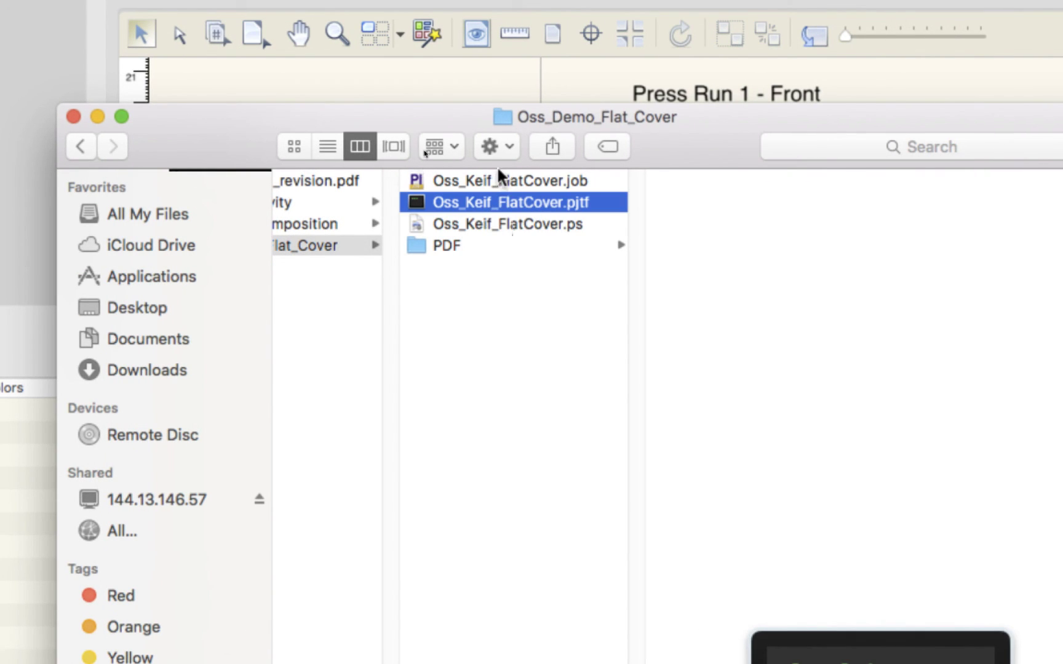